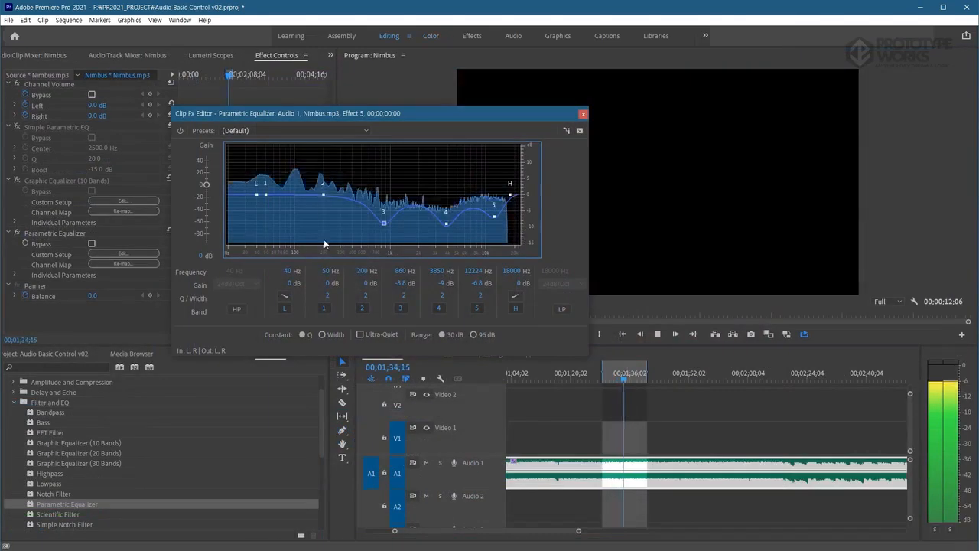
Raise band 3 of the Parametric Equalizer above the 0 dB line and shift band 4 to a higher frequency
{"action": "left_click_drag", "start_coordinate": [384, 223], "coordinate": [388, 163]}
{"action": "left_click_drag", "start_coordinate": [446, 223], "coordinate": [490, 224]}
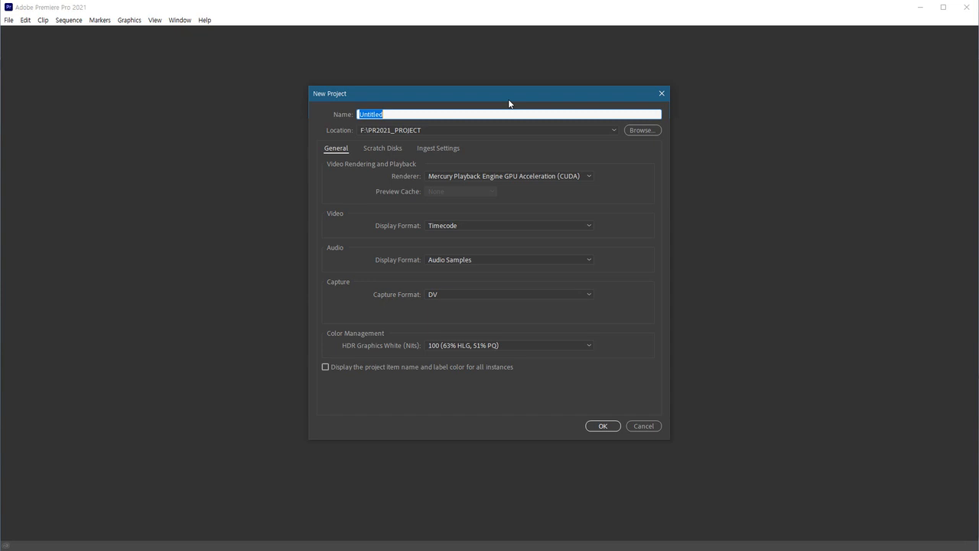
Create a new project named "Girl and Farm Proxy Study v01" in F:\PR2021_PROJECT, keeping ingest disabled
{"action": "left_click_drag", "start_coordinate": [393, 113], "coordinate": [316, 116]}
{"action": "type", "text": "Girl and Farm Proxy Study v01"}
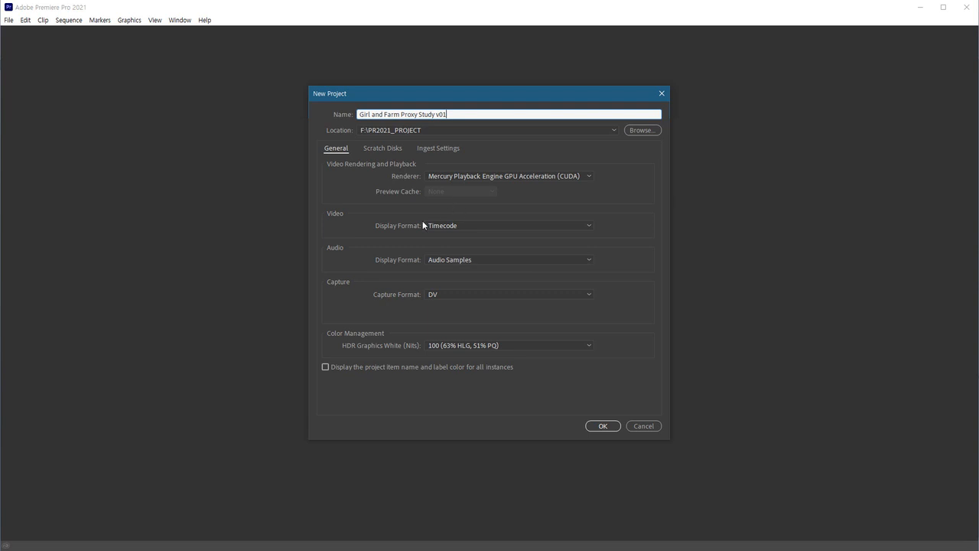
{"action": "left_click", "coordinate": [386, 150]}
{"action": "left_click", "coordinate": [438, 149]}
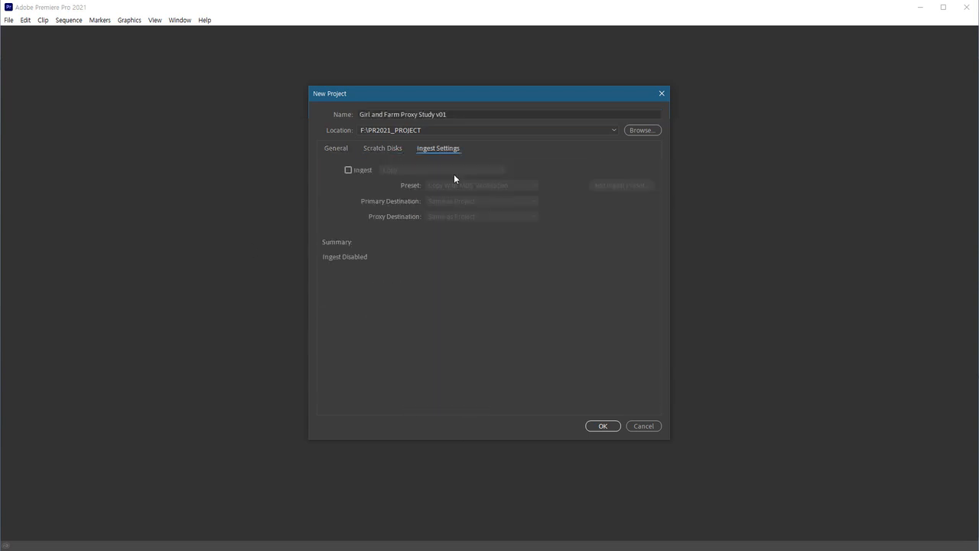
{"action": "left_click", "coordinate": [336, 148]}
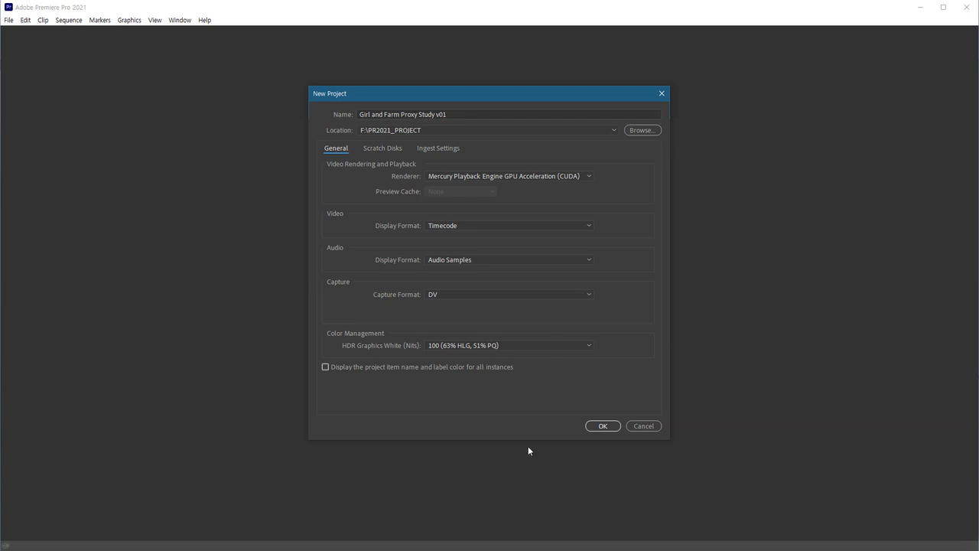
{"action": "left_click", "coordinate": [594, 425]}
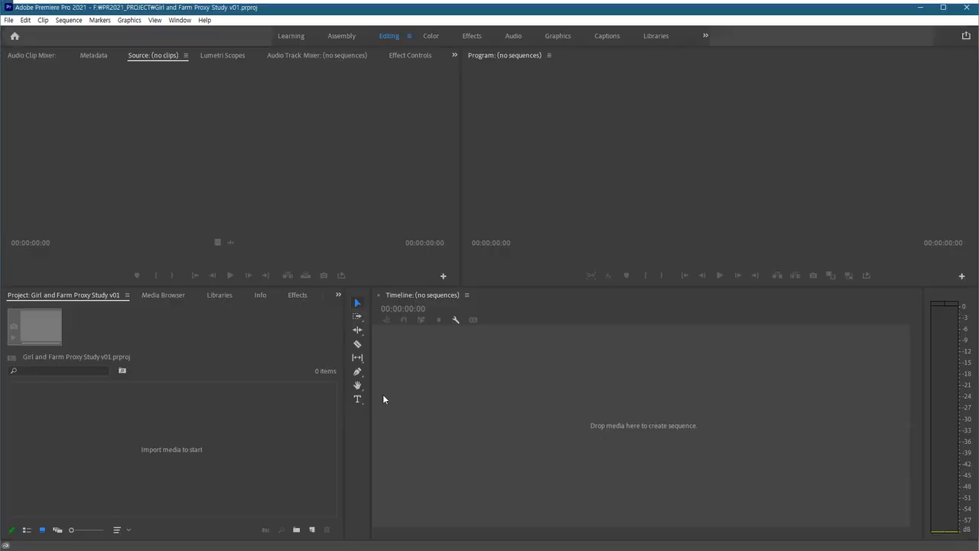
Import all video clips and Checkmate.mp3 from the 001_Clips 4K folder and show the project items as a list
{"action": "double_click", "coordinate": [212, 419]}
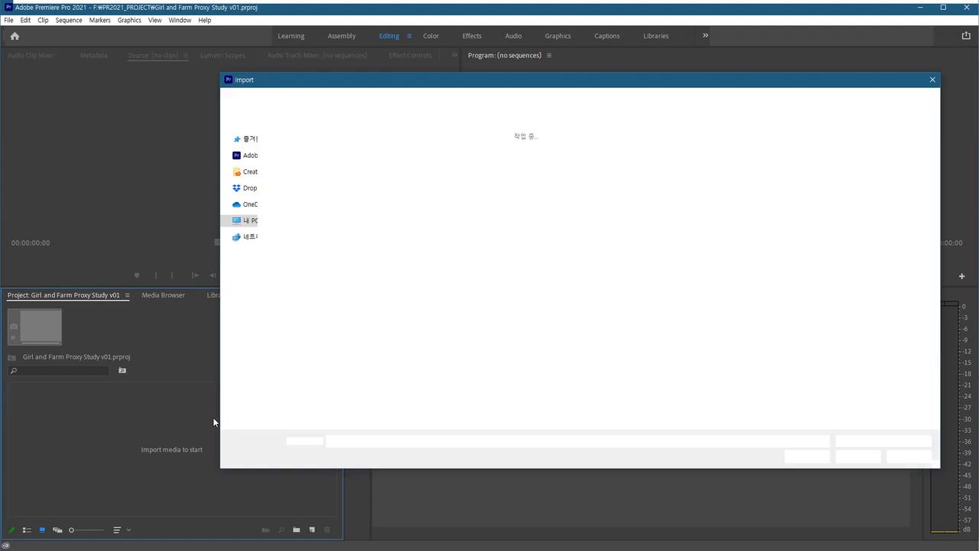
{"action": "left_click", "coordinate": [497, 98]}
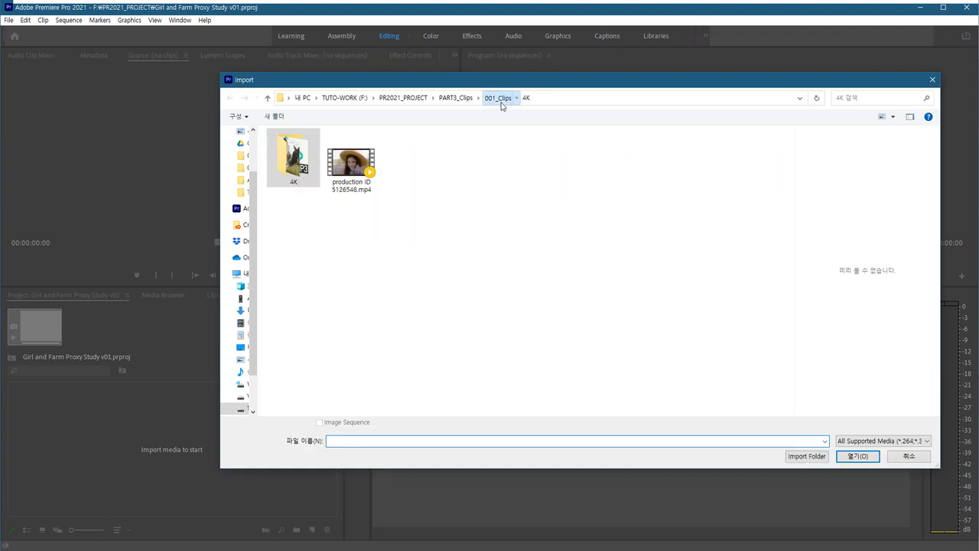
{"action": "double_click", "coordinate": [295, 160]}
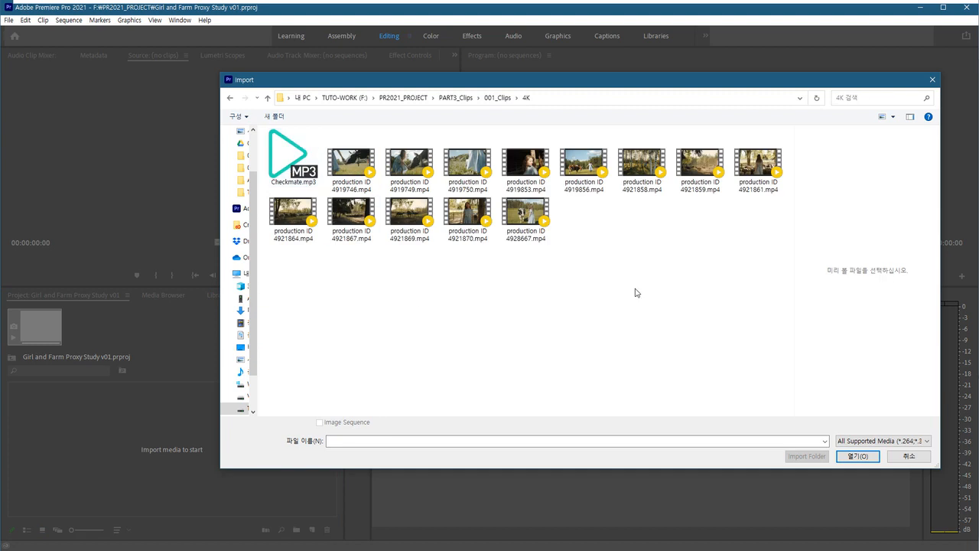
{"action": "left_click_drag", "start_coordinate": [785, 294], "coordinate": [257, 122]}
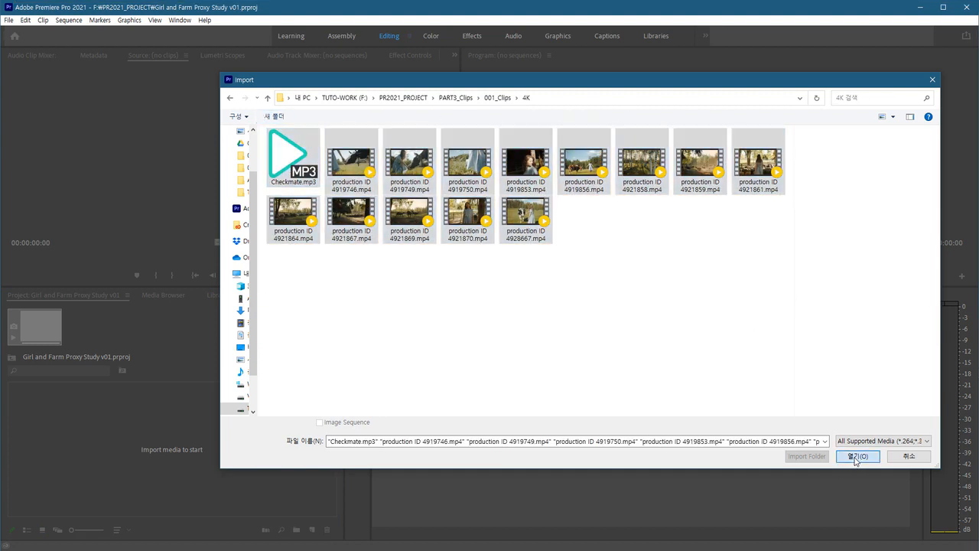
{"action": "left_click", "coordinate": [857, 456]}
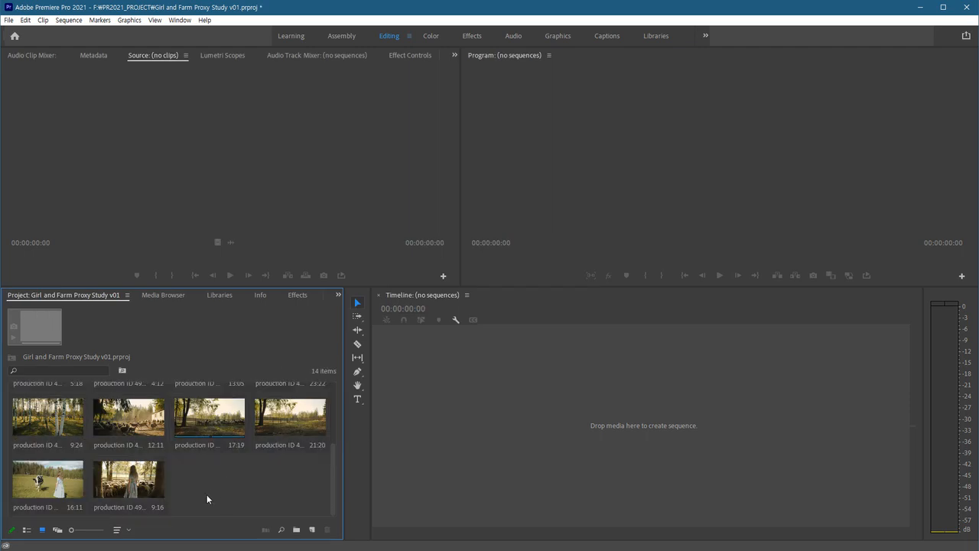
{"action": "left_click", "coordinate": [26, 529]}
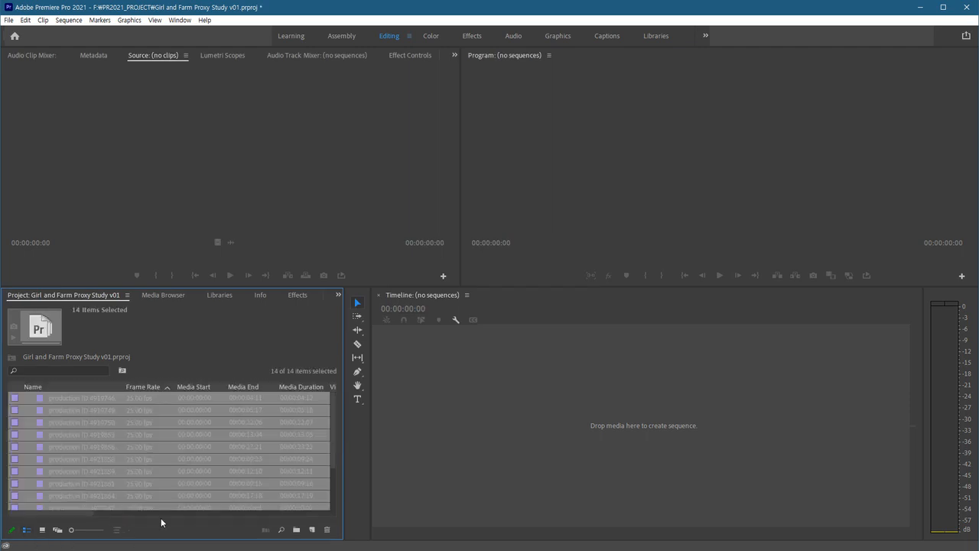
Examine the frame size, duration and frame rate of the imported clips one by one in the project list
{"action": "scroll", "coordinate": [161, 439], "scroll_direction": "down", "scroll_amount": 2}
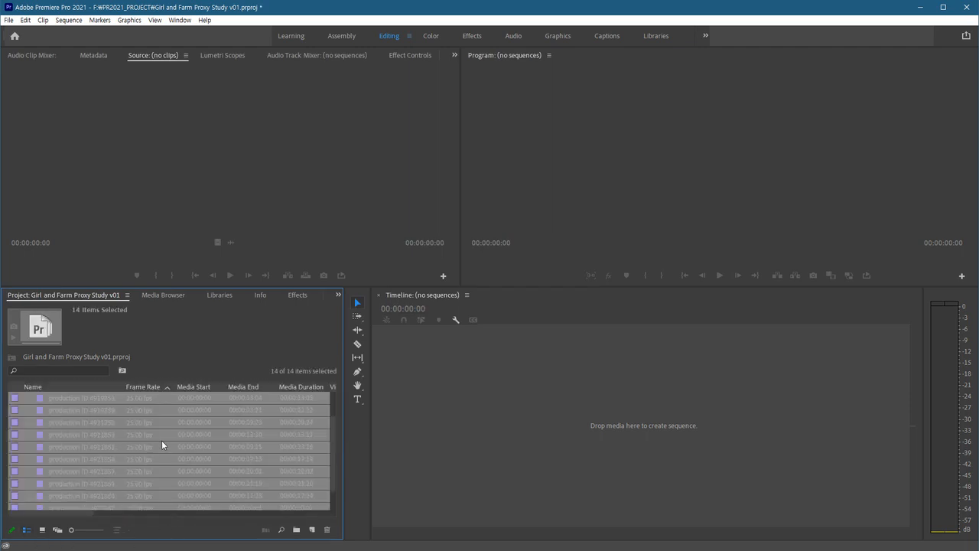
{"action": "left_click", "coordinate": [142, 480]}
{"action": "key", "text": "Up"}
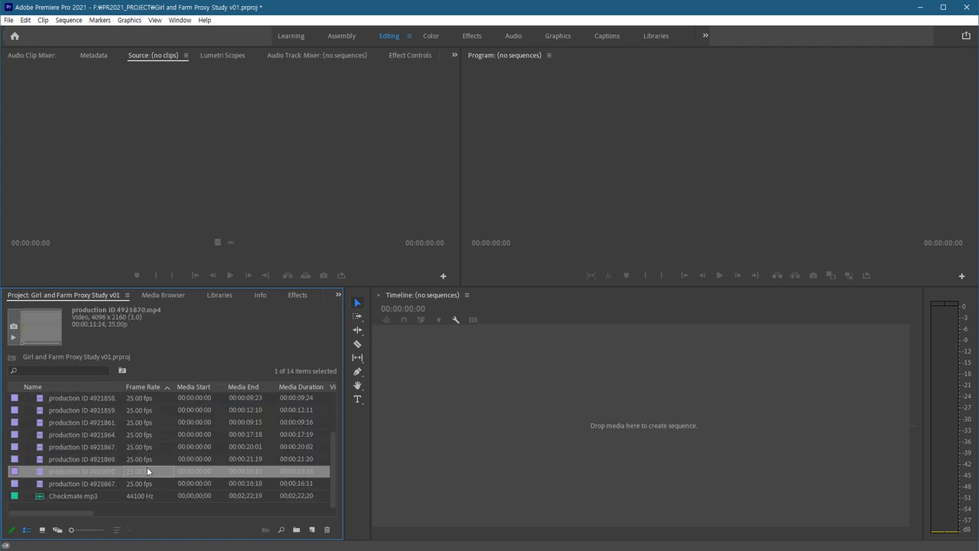
{"action": "key", "text": "Up"}
{"action": "left_click", "coordinate": [143, 435]}
{"action": "left_click", "coordinate": [143, 422]}
{"action": "left_click", "coordinate": [146, 410]}
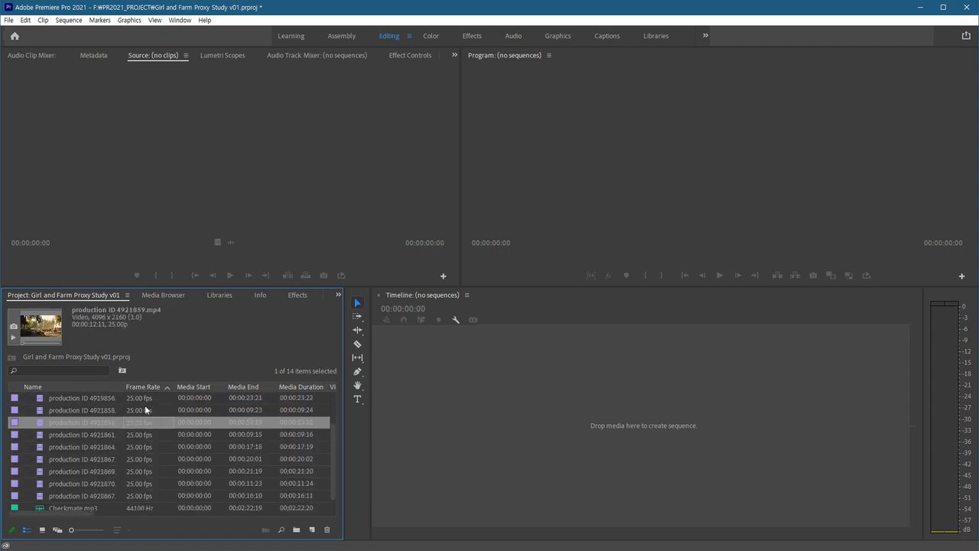
{"action": "scroll", "coordinate": [145, 410], "scroll_direction": "up", "scroll_amount": 1}
{"action": "scroll", "coordinate": [145, 408], "scroll_direction": "up", "scroll_amount": 1}
{"action": "left_click", "coordinate": [146, 402]}
{"action": "scroll", "coordinate": [148, 437], "scroll_direction": "up", "scroll_amount": 1}
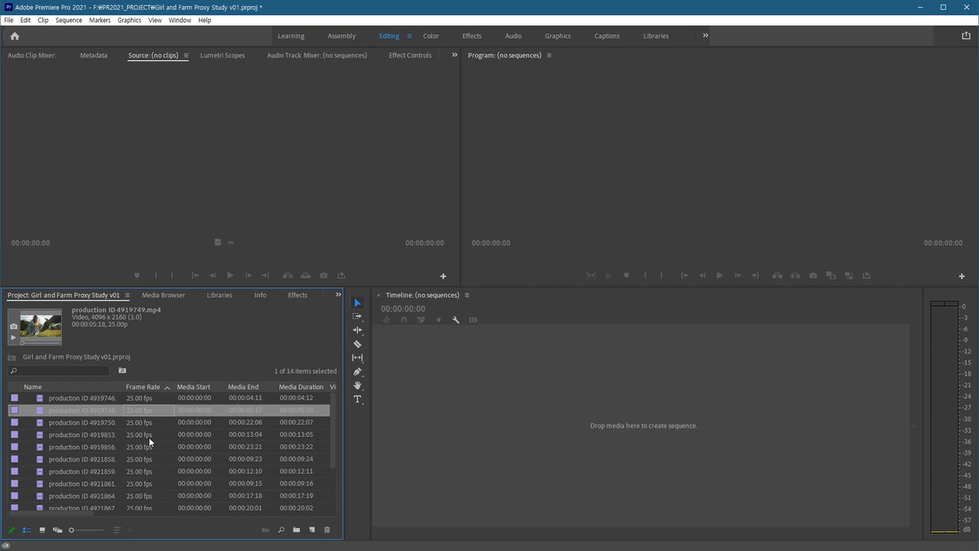
{"action": "left_click", "coordinate": [116, 398]}
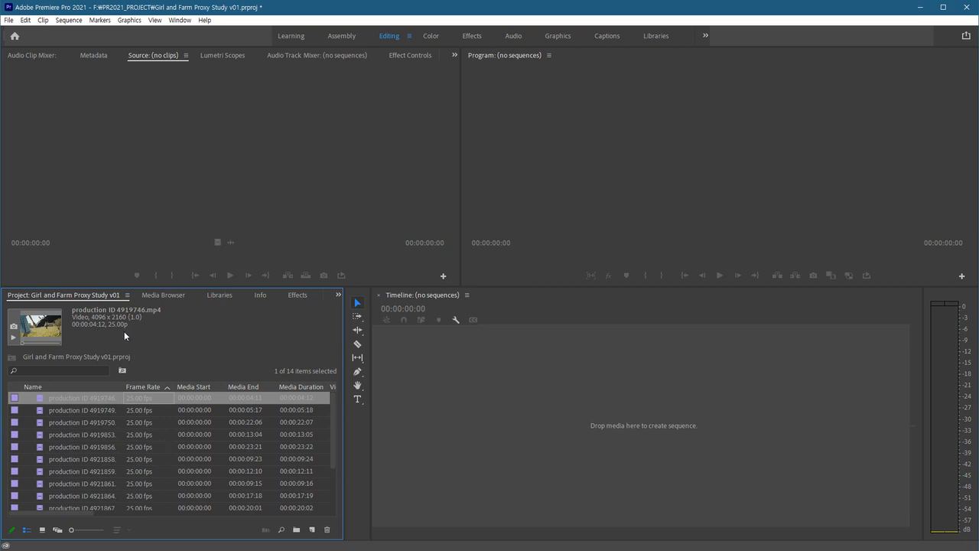
{"action": "left_click", "coordinate": [115, 411]}
{"action": "left_click", "coordinate": [109, 432]}
{"action": "left_click", "coordinate": [97, 473]}
{"action": "scroll", "coordinate": [123, 455], "scroll_direction": "down", "scroll_amount": 2}
{"action": "scroll", "coordinate": [159, 468], "scroll_direction": "up", "scroll_amount": 2}
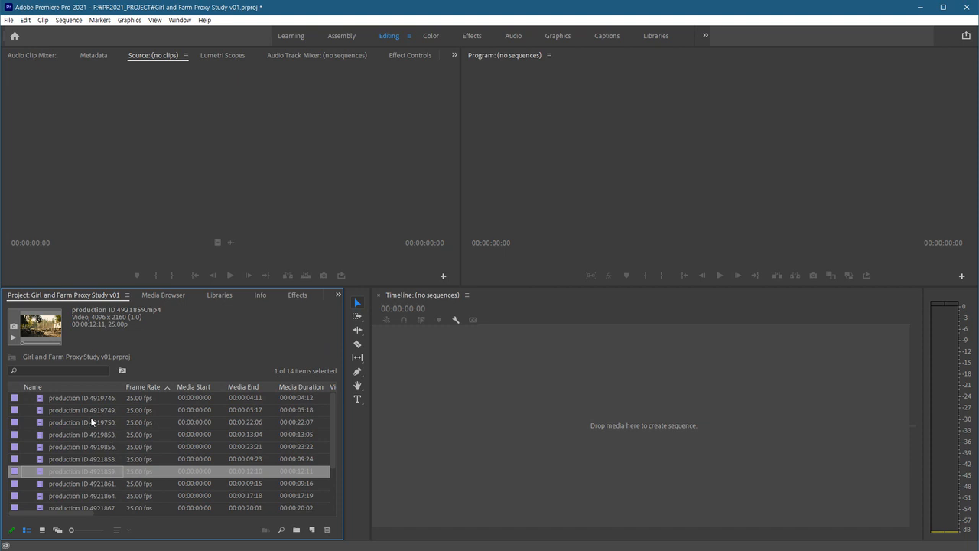
{"action": "left_click", "coordinate": [82, 397]}
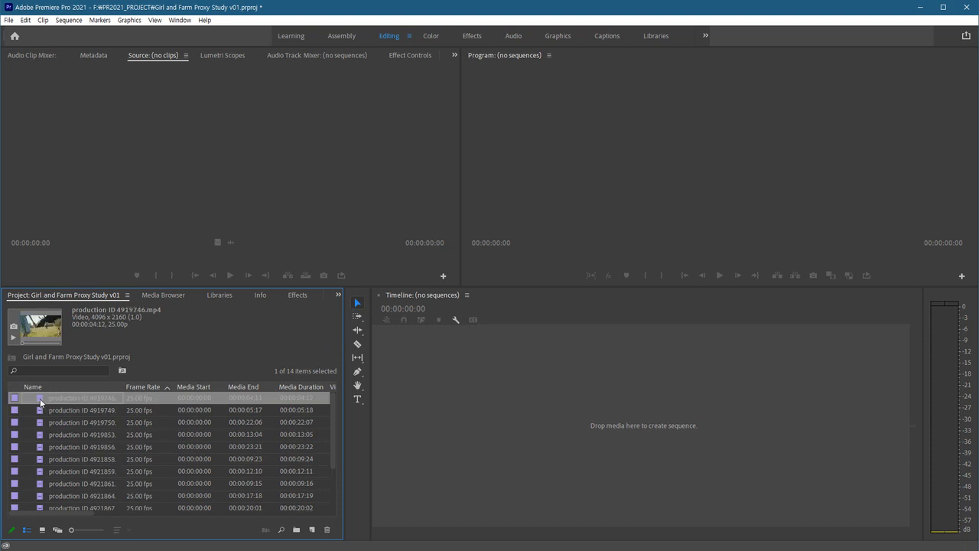
Load production ID 4919746.mp4 into the source monitor, set its playback resolution to Full and play it
{"action": "double_click", "coordinate": [48, 403]}
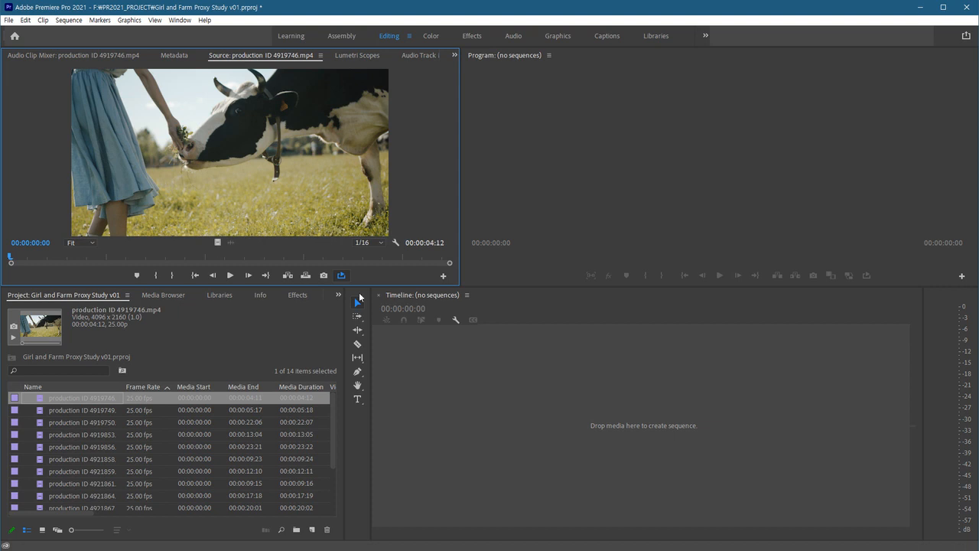
{"action": "left_click", "coordinate": [373, 243]}
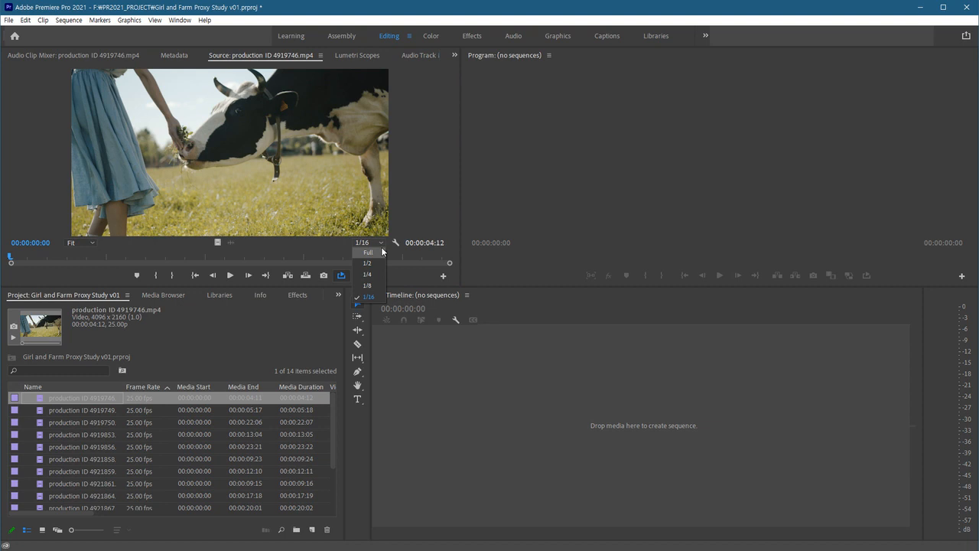
{"action": "left_click", "coordinate": [370, 252]}
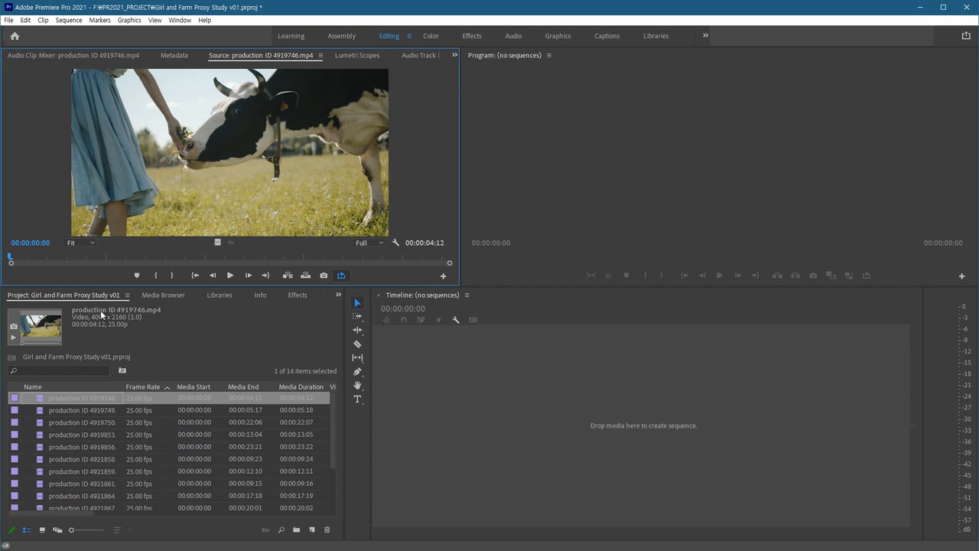
{"action": "left_click", "coordinate": [231, 276]}
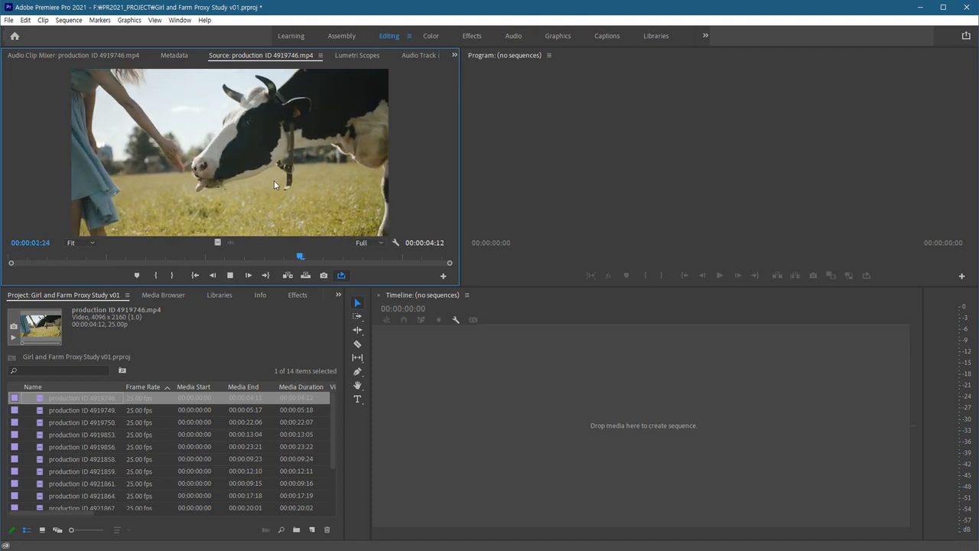
{"action": "left_click", "coordinate": [231, 276]}
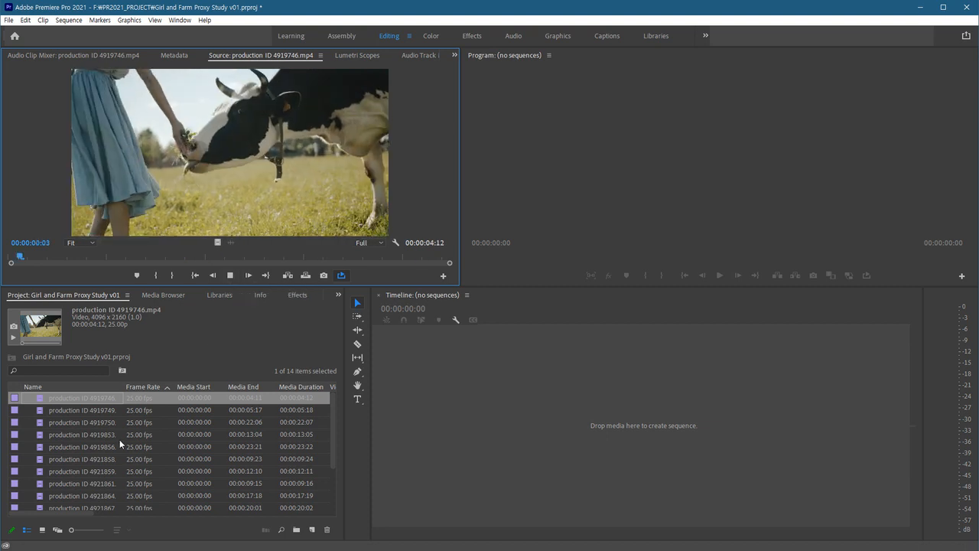
Load production ID 4919856.mp4 into the source monitor and play about the first half at Full resolution
{"action": "double_click", "coordinate": [70, 448]}
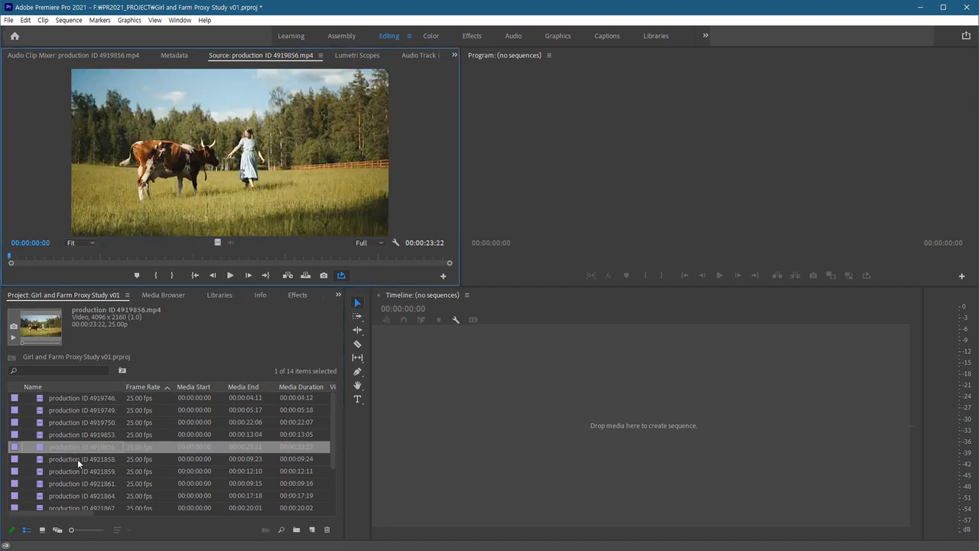
{"action": "left_click", "coordinate": [230, 277]}
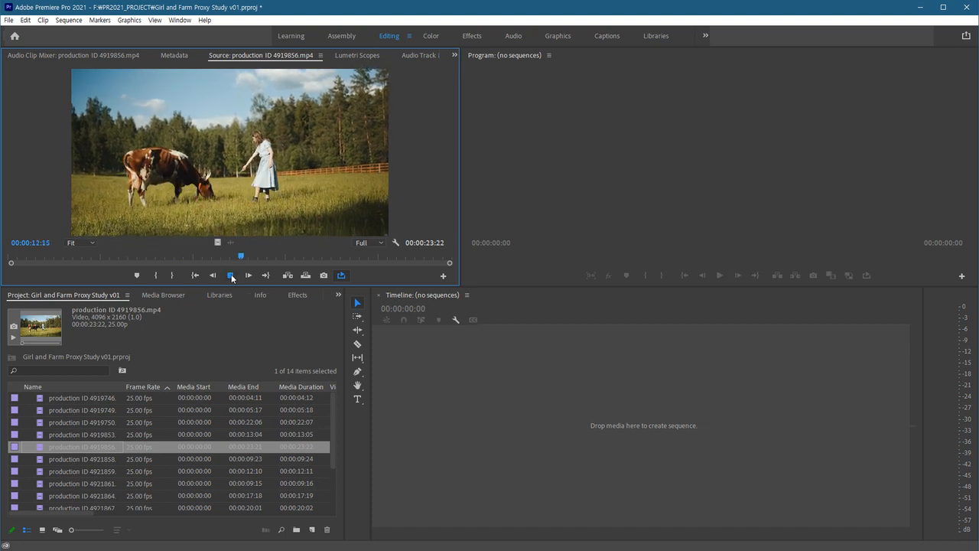
{"action": "left_click", "coordinate": [232, 276]}
Load production ID 4928667.mp4 into the source monitor and play it at Full resolution, stopping at about 8 seconds
{"action": "scroll", "coordinate": [108, 470], "scroll_direction": "down", "scroll_amount": 2}
{"action": "scroll", "coordinate": [103, 465], "scroll_direction": "down", "scroll_amount": 1}
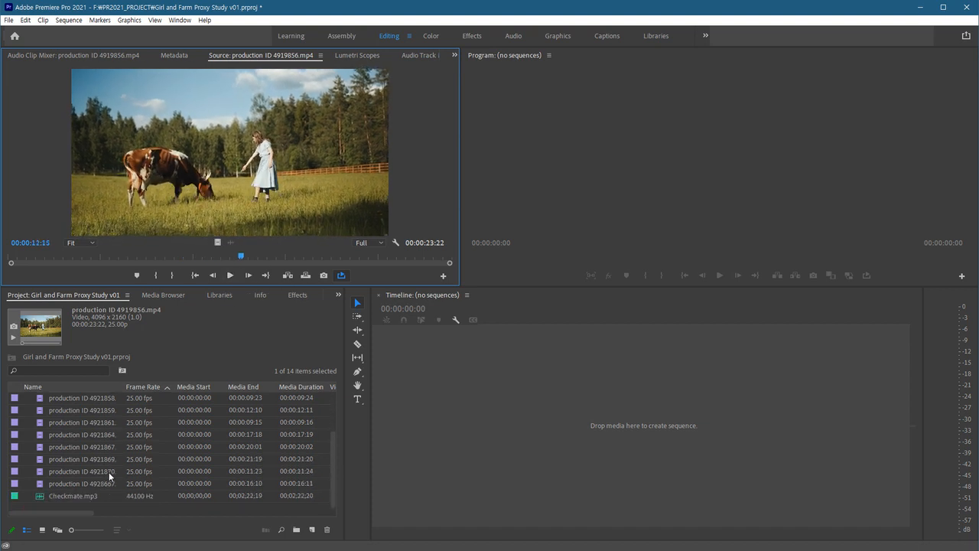
{"action": "double_click", "coordinate": [47, 482]}
{"action": "left_click", "coordinate": [231, 275]}
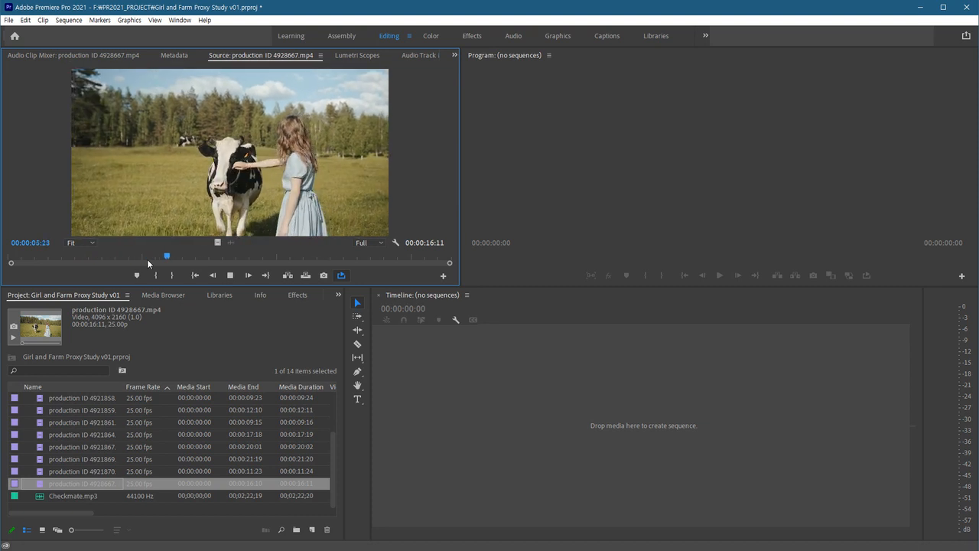
{"action": "left_click", "coordinate": [230, 274]}
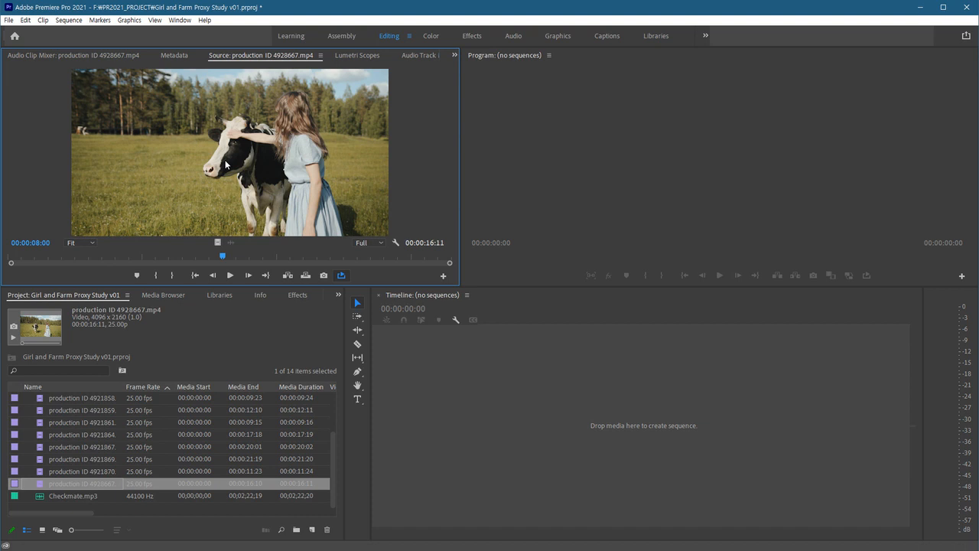
Set the source monitor's playback resolution to 1/2 and play production ID 4928667.mp4 from its start
{"action": "left_click", "coordinate": [358, 243]}
{"action": "left_click", "coordinate": [371, 263]}
{"action": "key", "text": "Home"}
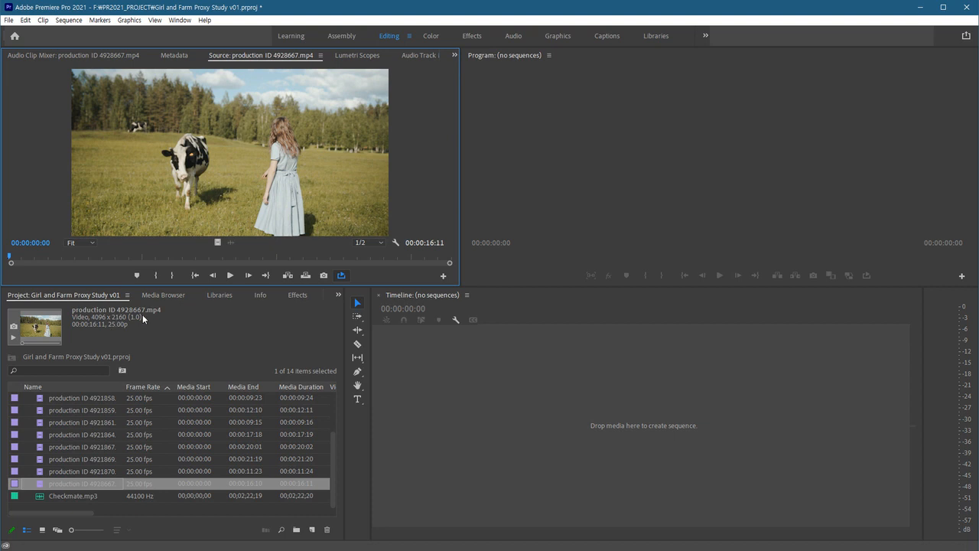
{"action": "left_click", "coordinate": [231, 277]}
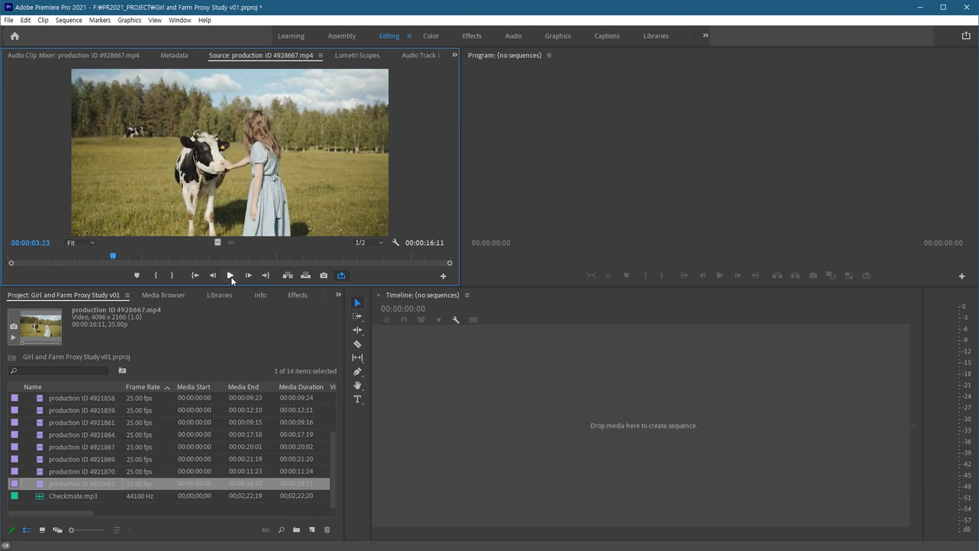
Set the source monitor's playback resolution to 1/8, replay the cow clip from its start and stop at about 4 seconds
{"action": "left_click", "coordinate": [370, 243]}
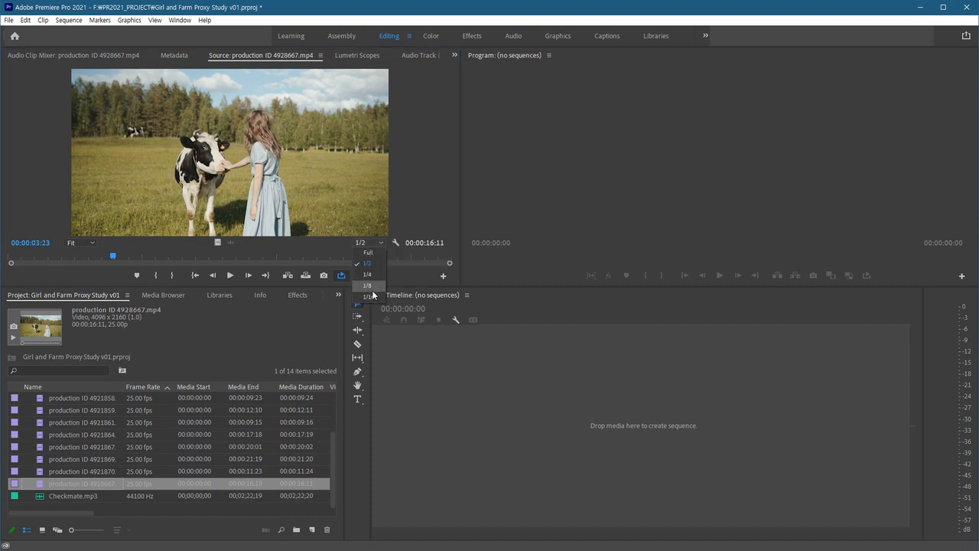
{"action": "left_click", "coordinate": [370, 286]}
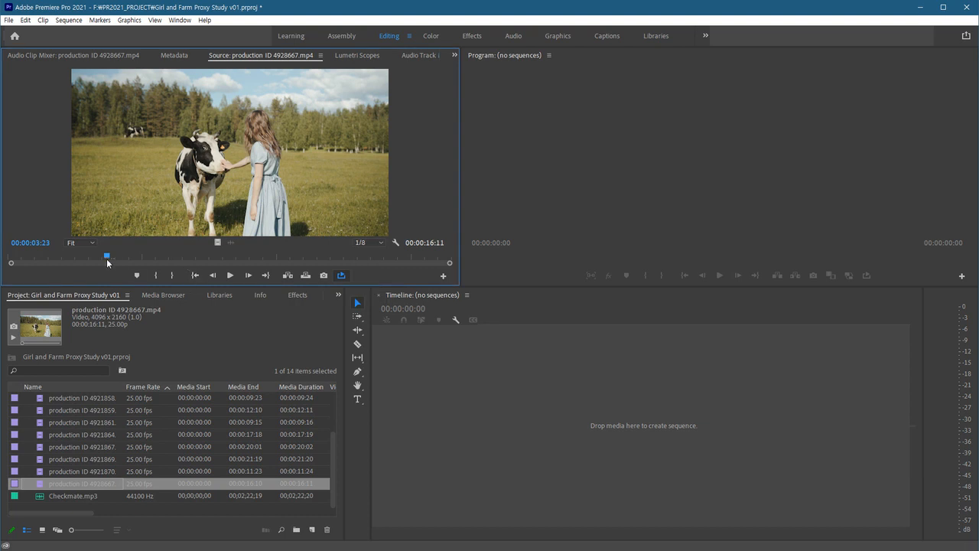
{"action": "key", "text": "Home"}
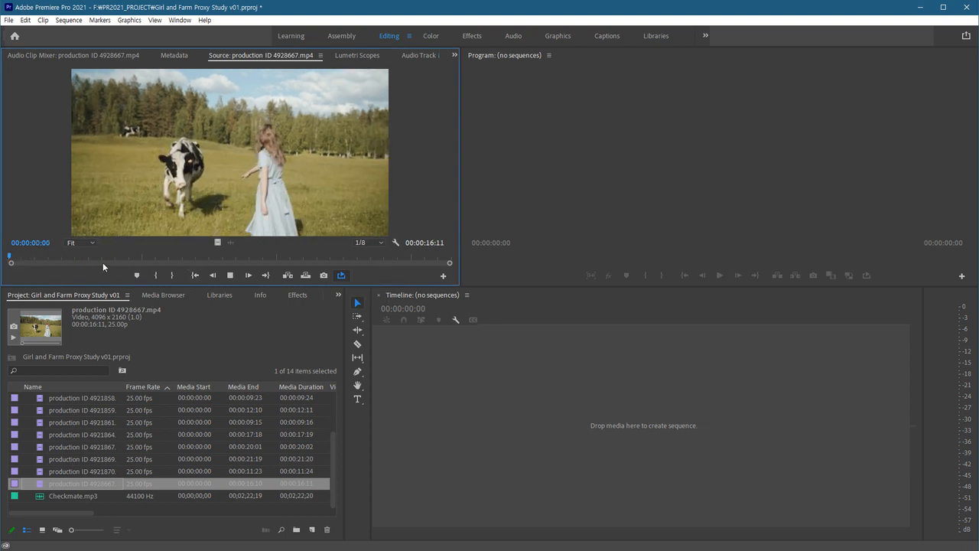
{"action": "key", "text": "space"}
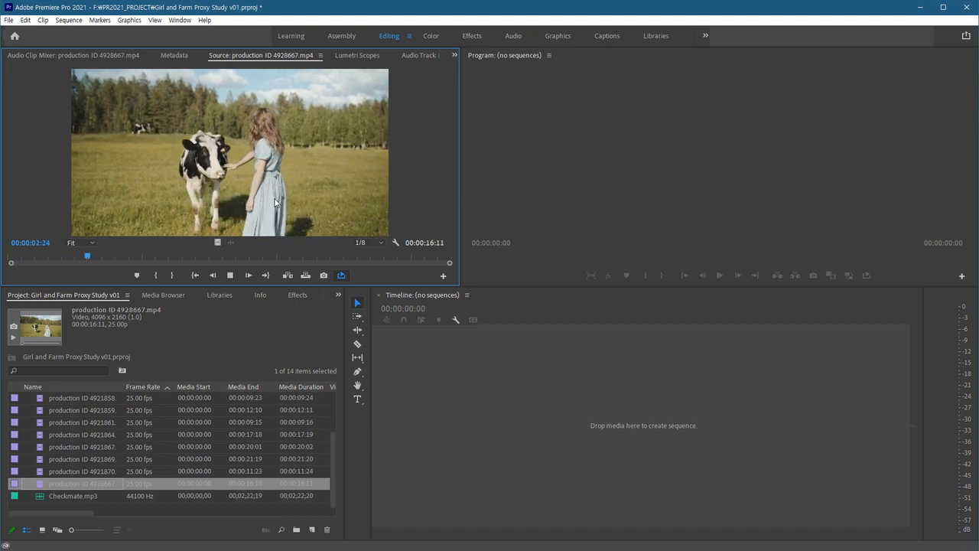
{"action": "key", "text": "space"}
Set the source monitor's playback resolution to 1/16, maximize the monitor and play the cow clip on to about 10 seconds
{"action": "left_click", "coordinate": [357, 243]}
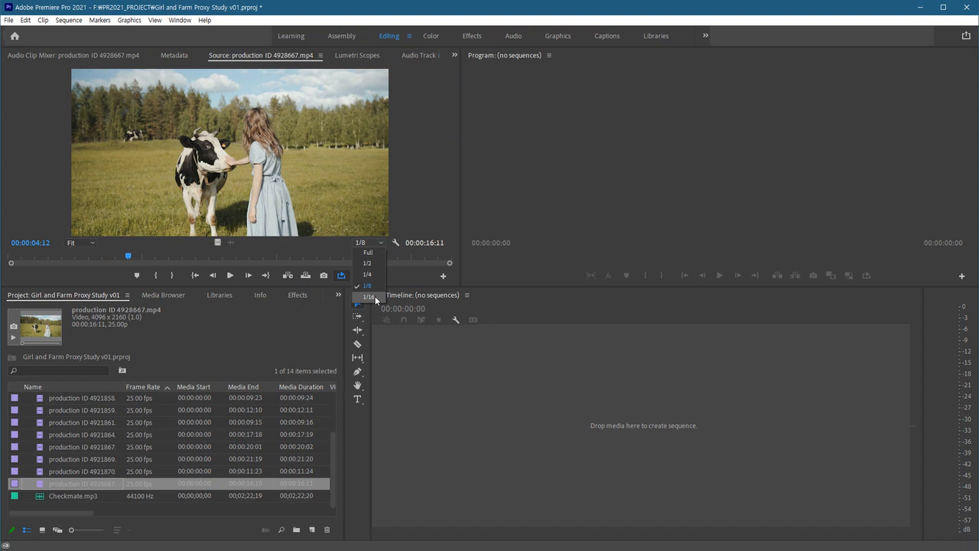
{"action": "left_click", "coordinate": [369, 297]}
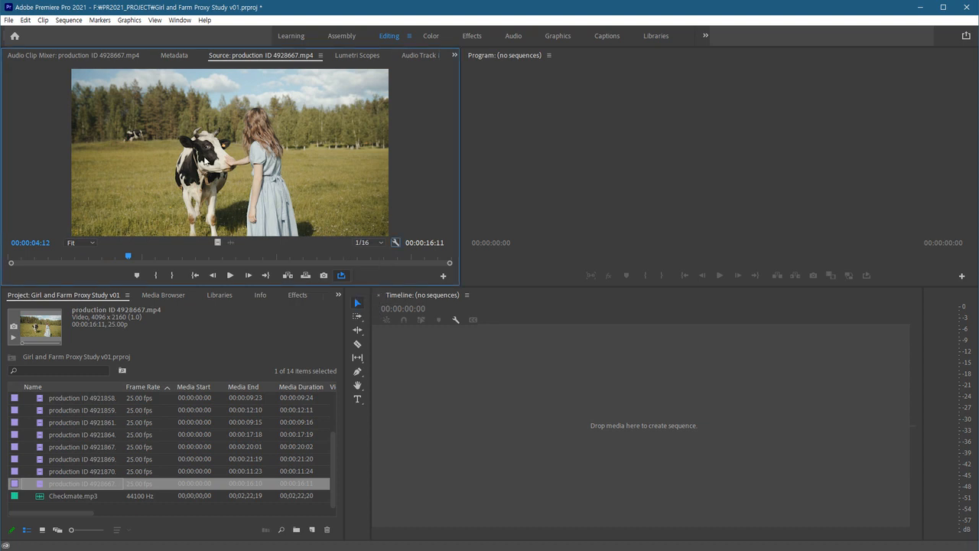
{"action": "key", "text": "grave"}
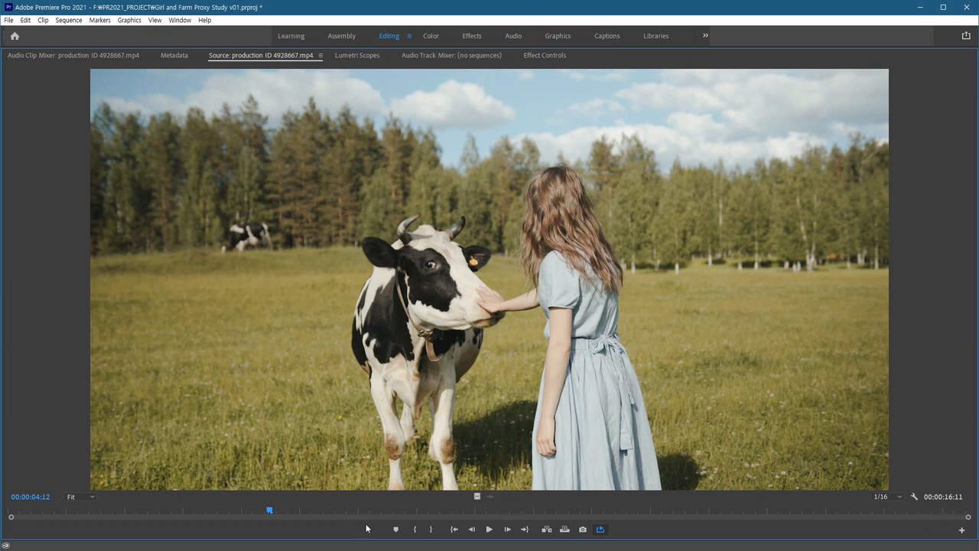
{"action": "key", "text": "space"}
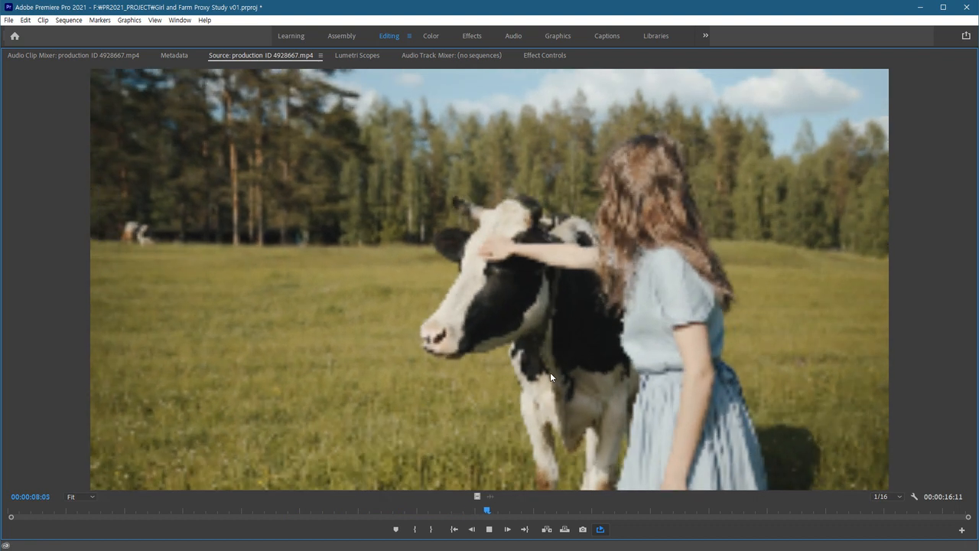
{"action": "key", "text": "space"}
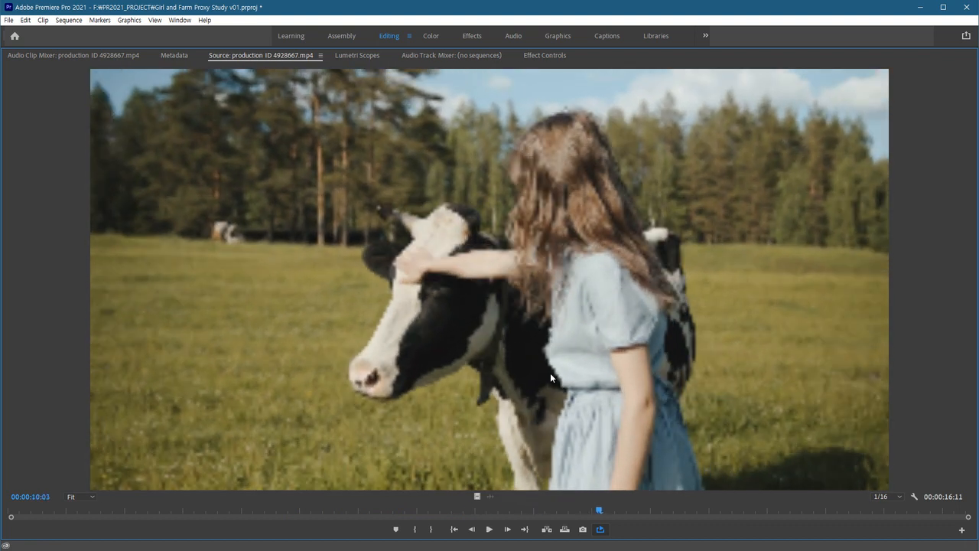
Scrub through the first part of the cow clip at 1/16 playback resolution, ending at about 00:00:02:17
{"action": "left_click_drag", "start_coordinate": [374, 510], "coordinate": [196, 511]}
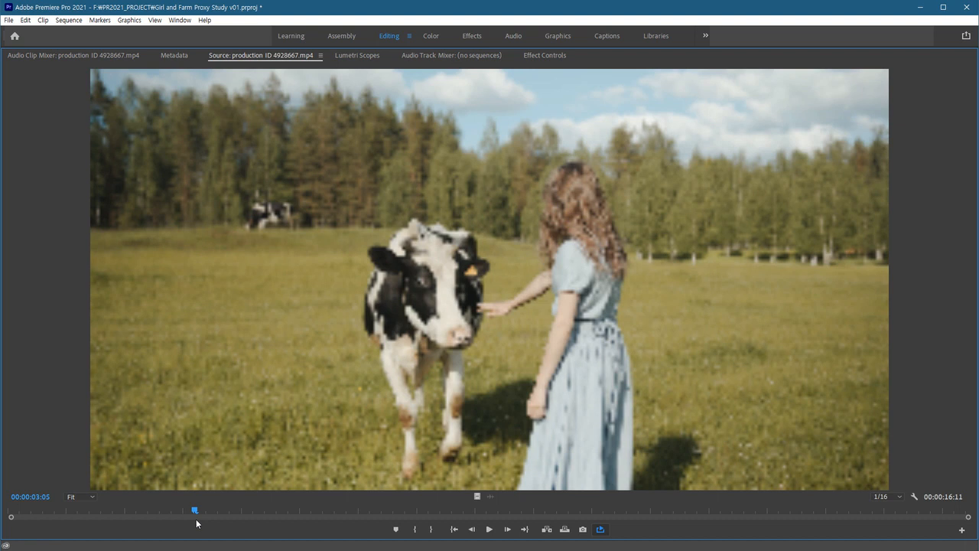
{"action": "left_click", "coordinate": [342, 512]}
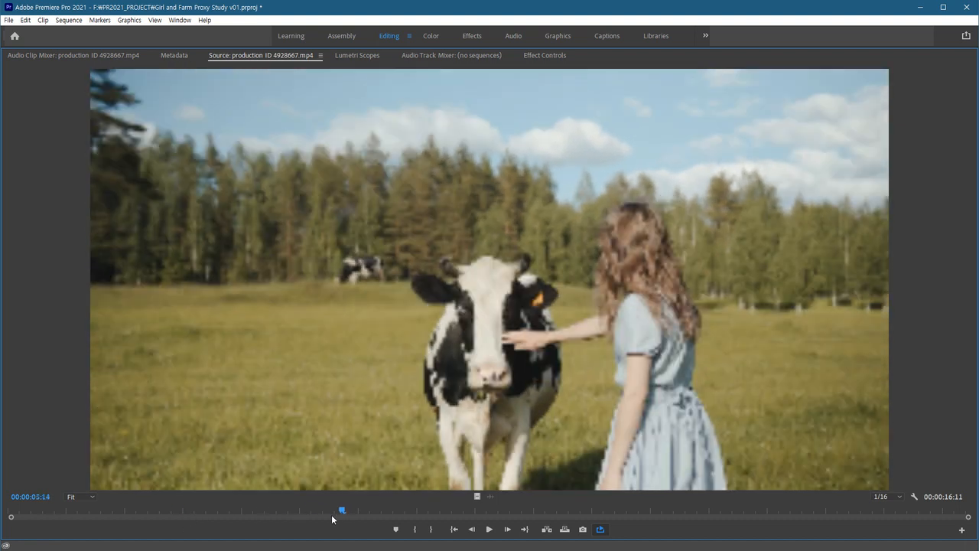
{"action": "left_click_drag", "start_coordinate": [216, 515], "coordinate": [188, 512]}
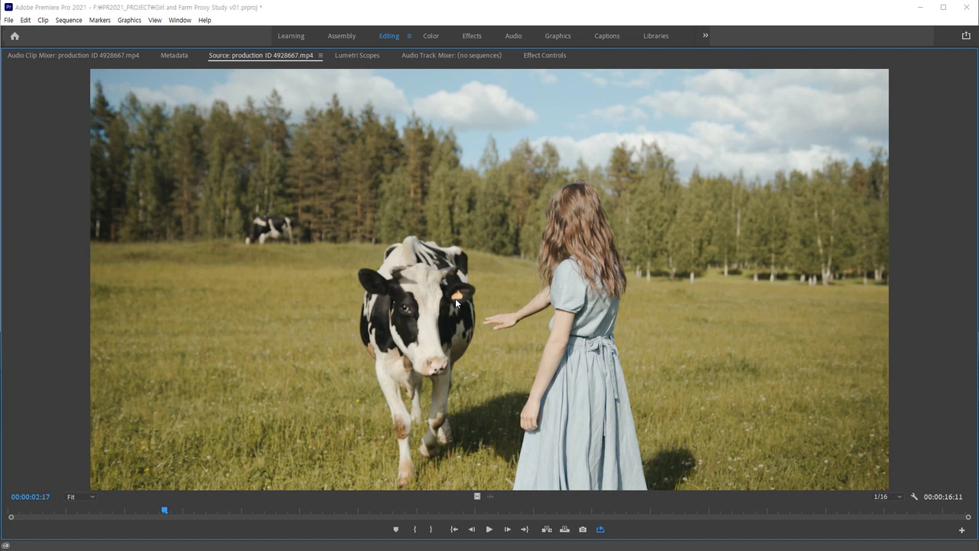
Check the source monitor's playback resolution options and set its paused resolution to 1/16
{"action": "left_click", "coordinate": [915, 496]}
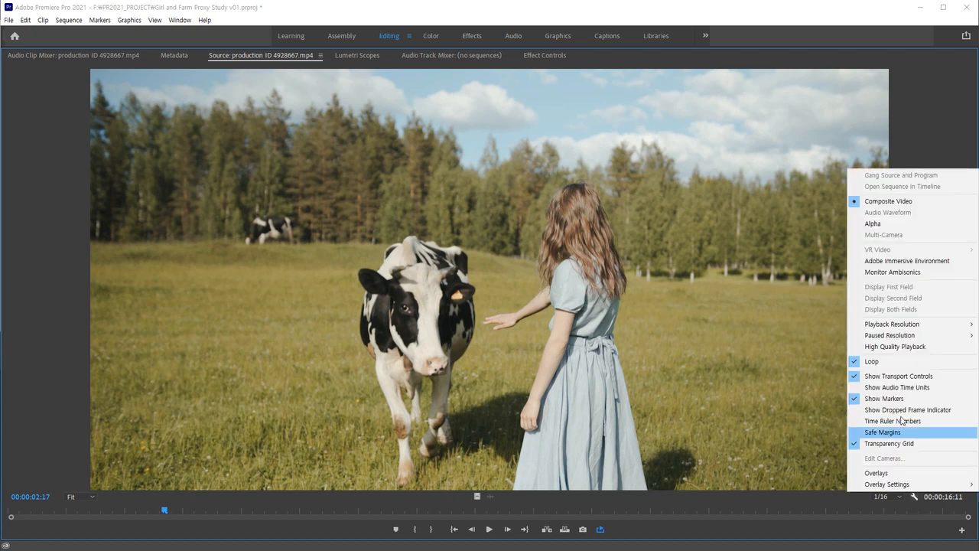
{"action": "mouse_move", "coordinate": [893, 329]}
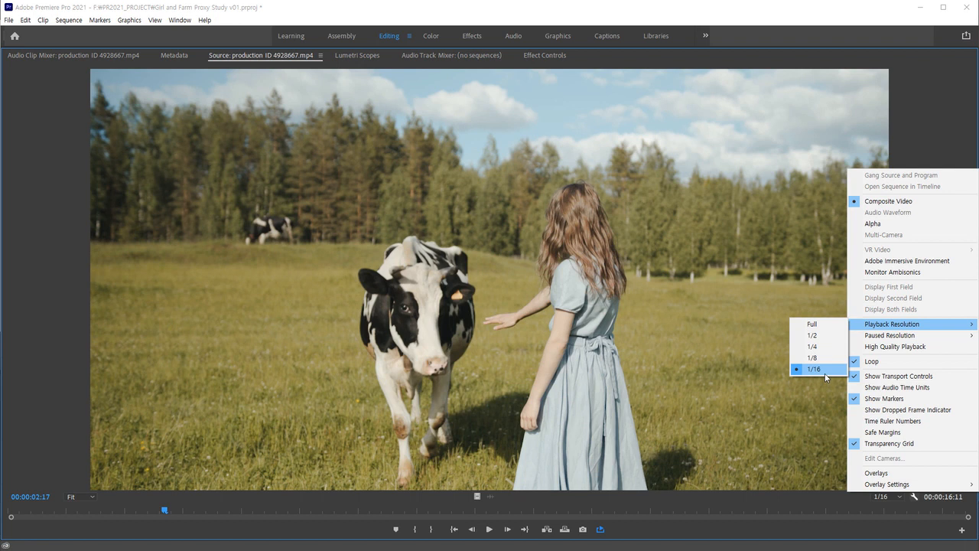
{"action": "mouse_move", "coordinate": [881, 344]}
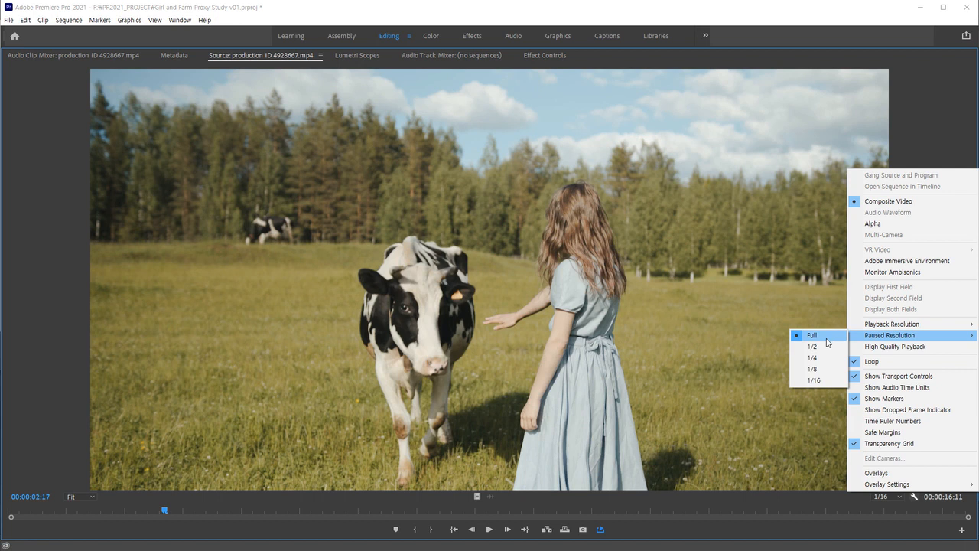
{"action": "left_click", "coordinate": [819, 381]}
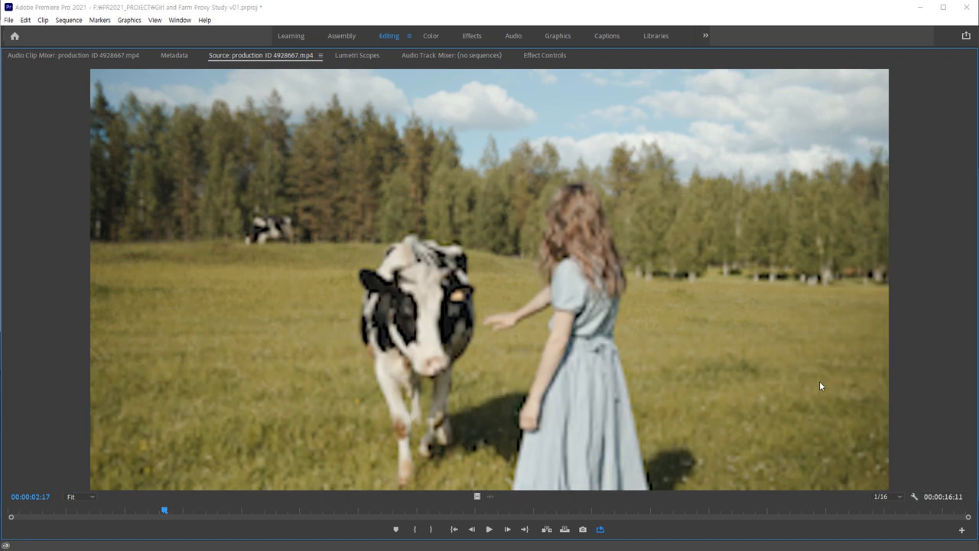
Examine the paused image at several points of the cow clip, ending at about 00:00:02:16
{"action": "left_click_drag", "start_coordinate": [337, 511], "coordinate": [296, 512]}
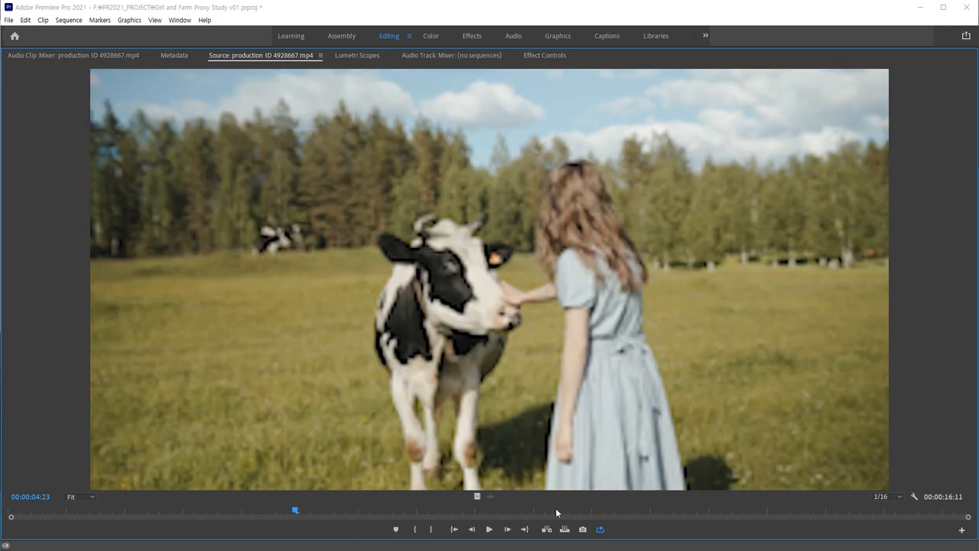
{"action": "left_click", "coordinate": [557, 511]}
{"action": "left_click", "coordinate": [672, 510]}
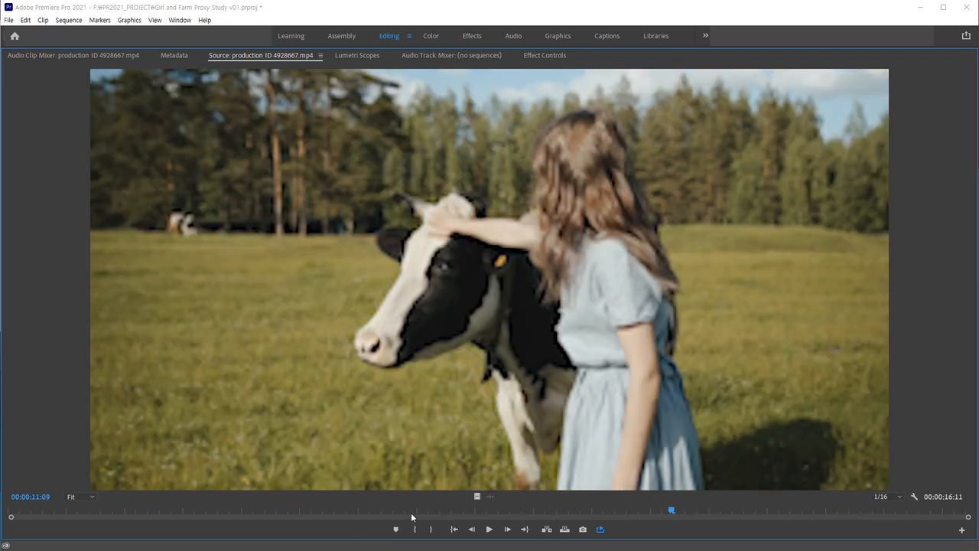
{"action": "left_click", "coordinate": [378, 511]}
{"action": "left_click", "coordinate": [162, 511]}
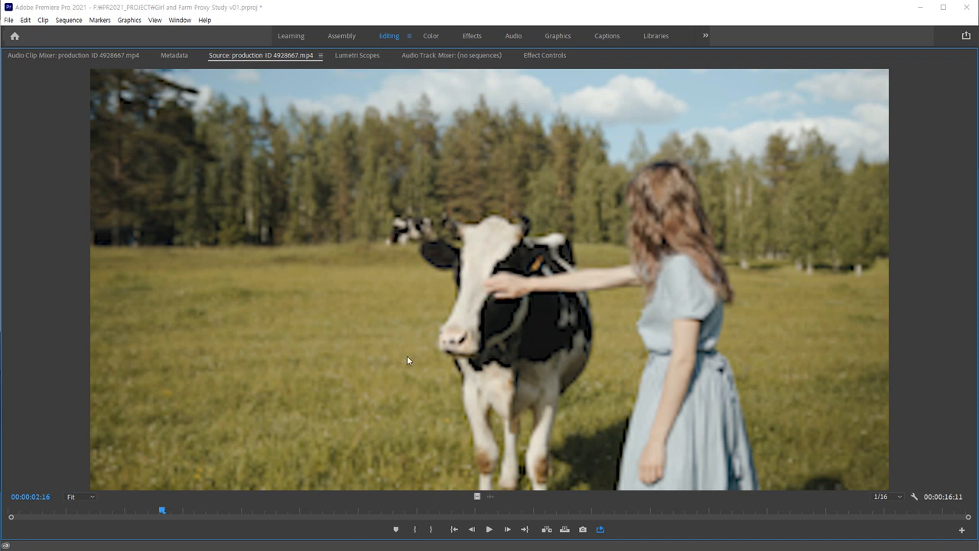
Set the source monitor's playback resolution to 1/8 and its paused resolution to 1/4, and restore the normal panel layout
{"action": "left_click", "coordinate": [915, 495]}
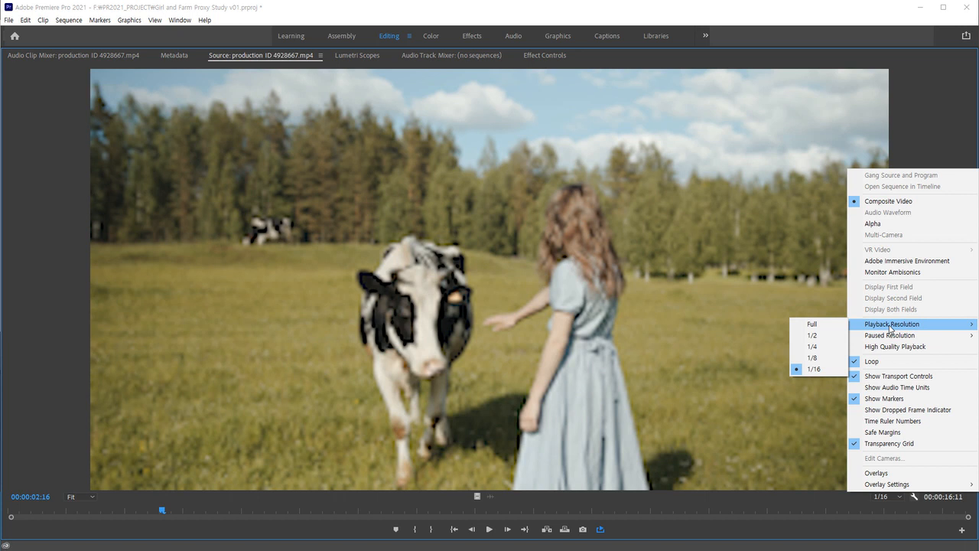
{"action": "left_click", "coordinate": [837, 357]}
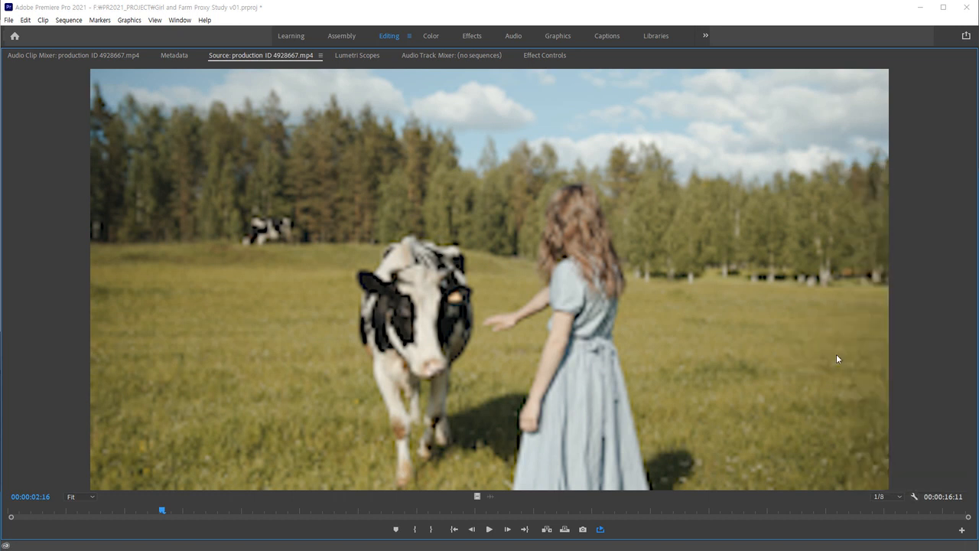
{"action": "left_click", "coordinate": [914, 496]}
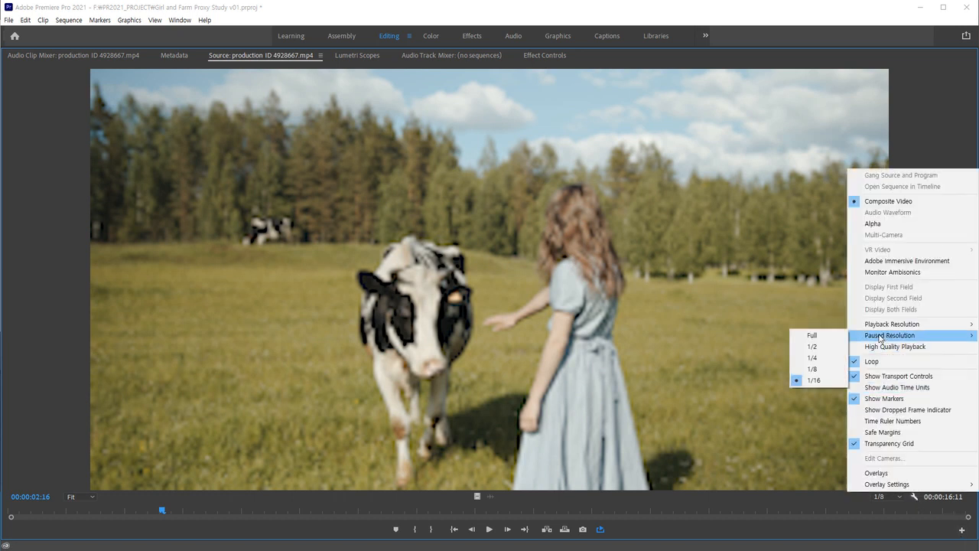
{"action": "left_click", "coordinate": [819, 356]}
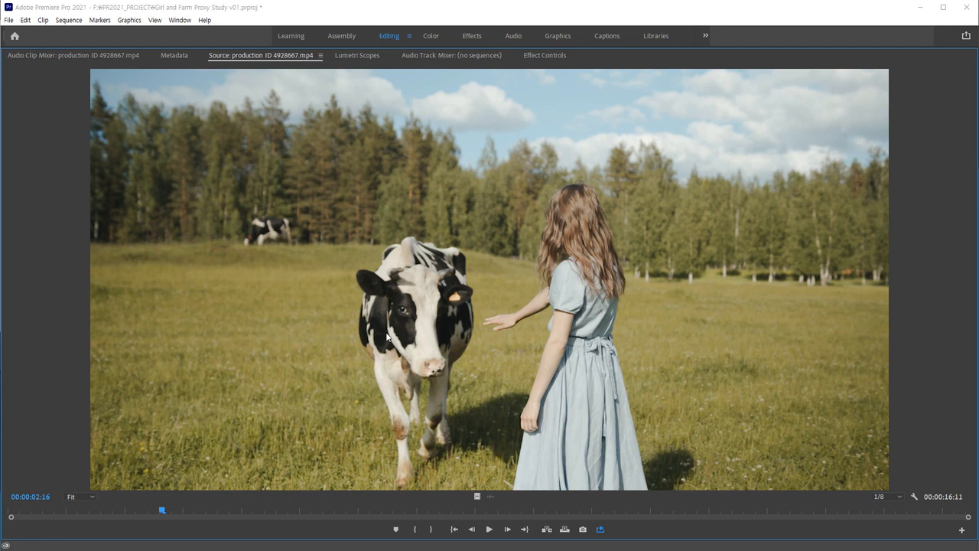
{"action": "key", "text": "grave"}
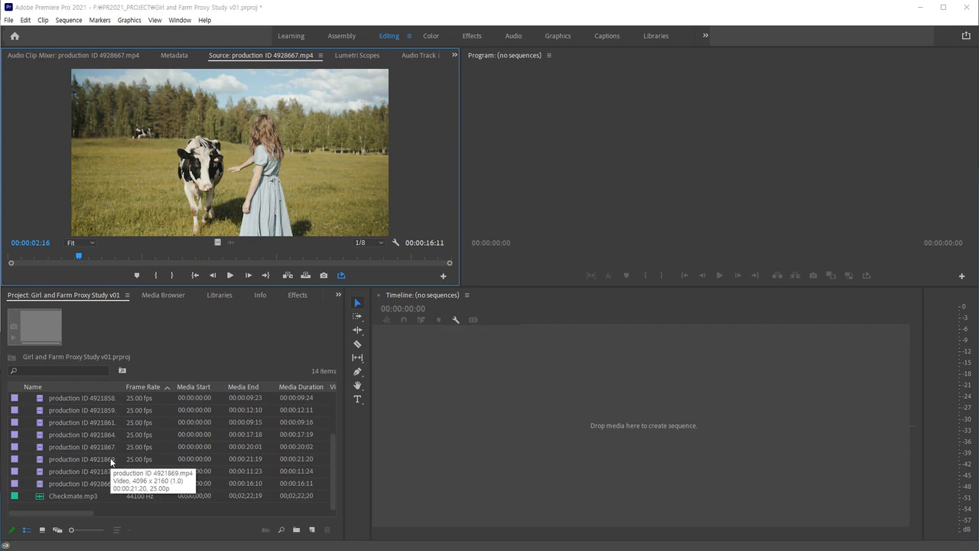
Create a sequence from all 13 production video clips, leaving out Checkmate.mp3, and fit it to the timeline's width
{"action": "left_click", "coordinate": [84, 484]}
{"action": "scroll", "coordinate": [104, 420], "scroll_direction": "up", "scroll_amount": 2}
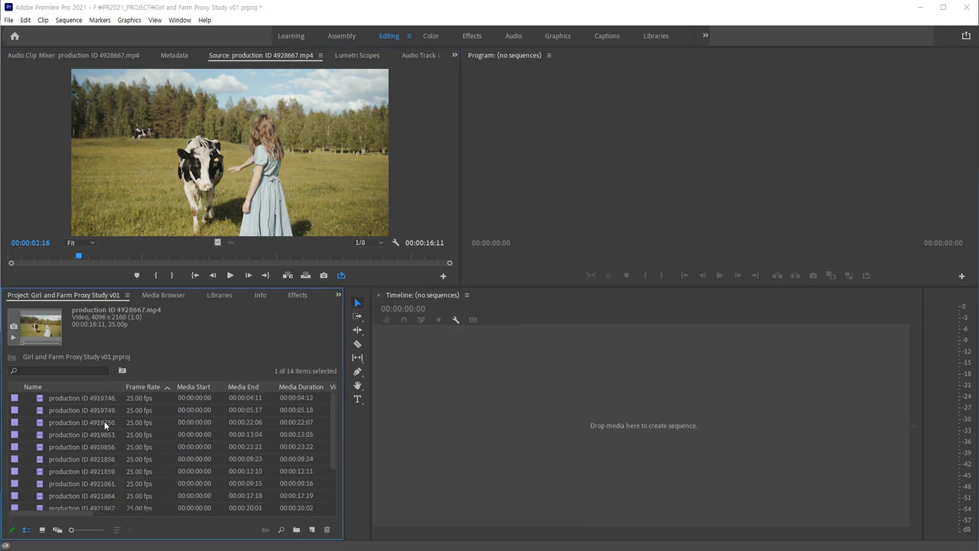
{"action": "left_click", "coordinate": [104, 397], "text": "shift"}
{"action": "scroll", "coordinate": [206, 445], "scroll_direction": "down", "scroll_amount": 2}
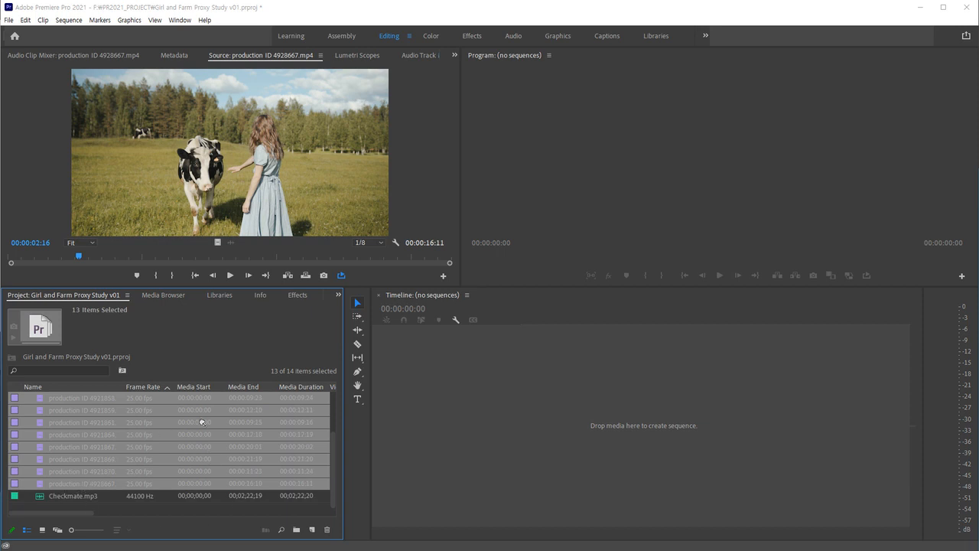
{"action": "left_click_drag", "start_coordinate": [313, 529], "coordinate": [313, 530]}
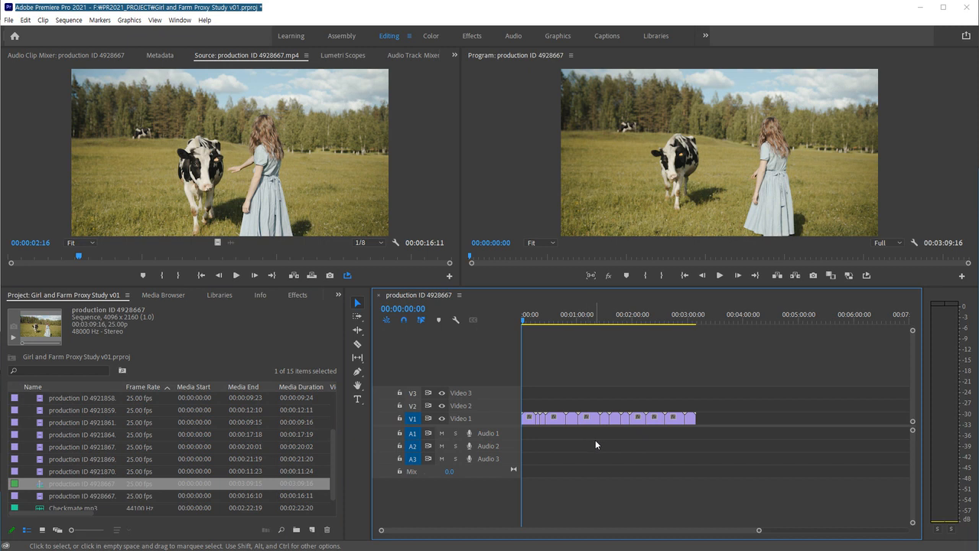
{"action": "key", "text": "backslash"}
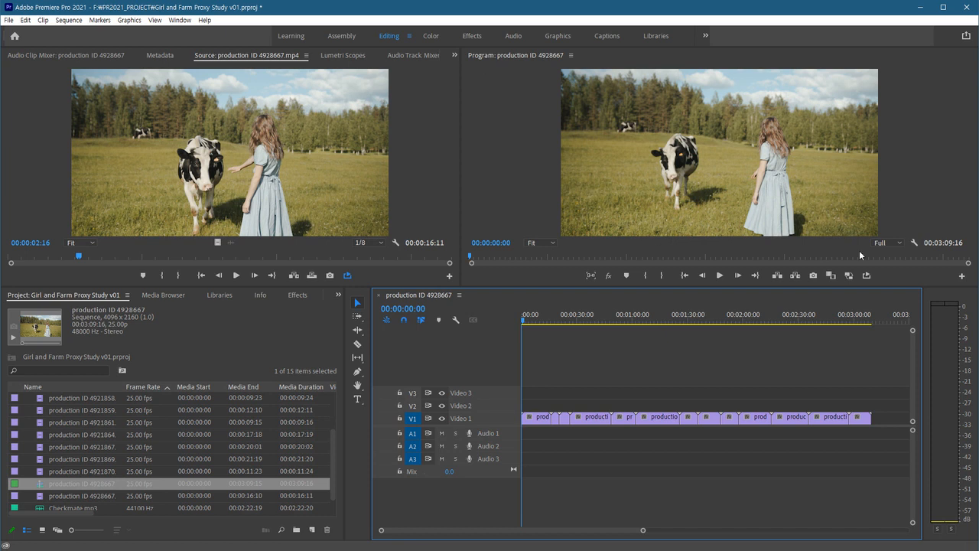
Set the program monitor's playback resolution to 1/2 and check its paused and playback resolution options, leaving them as they are
{"action": "left_click", "coordinate": [896, 242]}
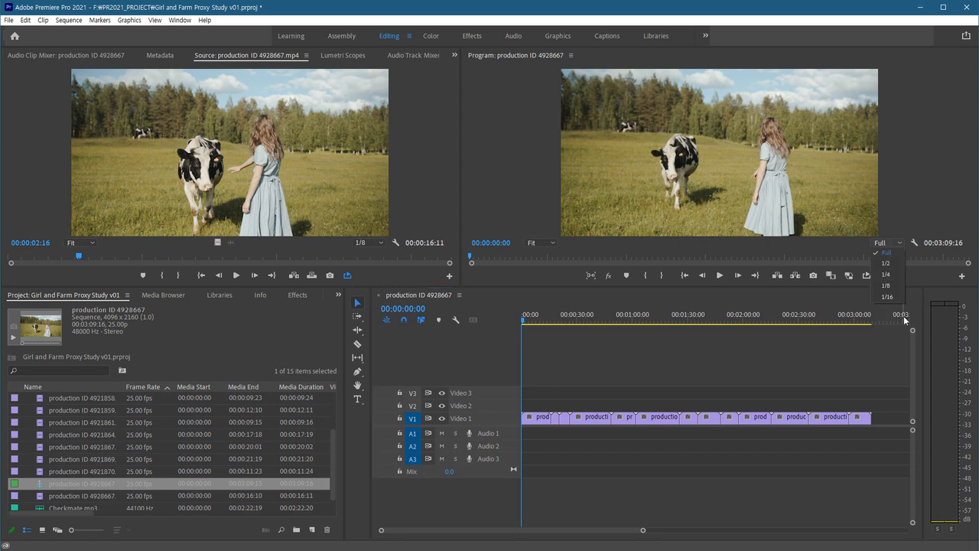
{"action": "left_click", "coordinate": [887, 262]}
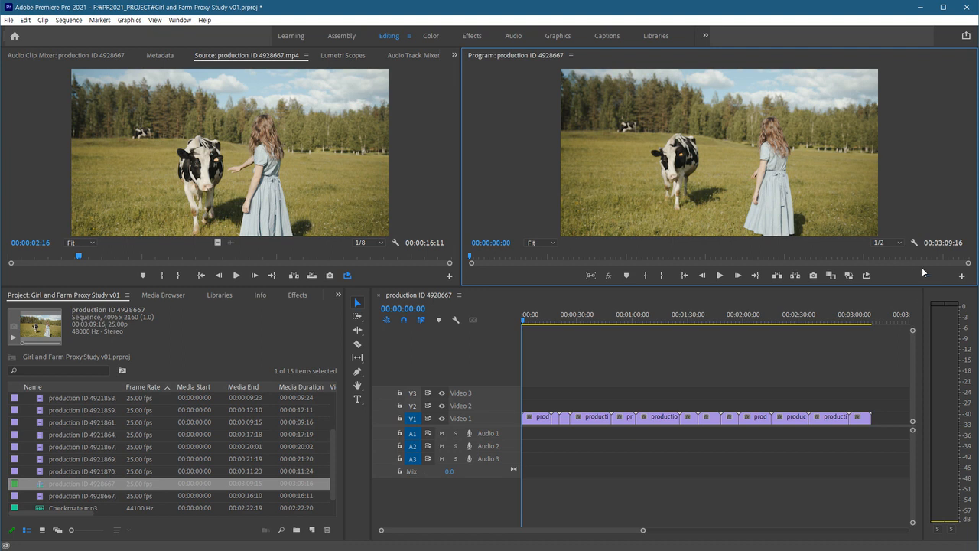
{"action": "left_click", "coordinate": [913, 243]}
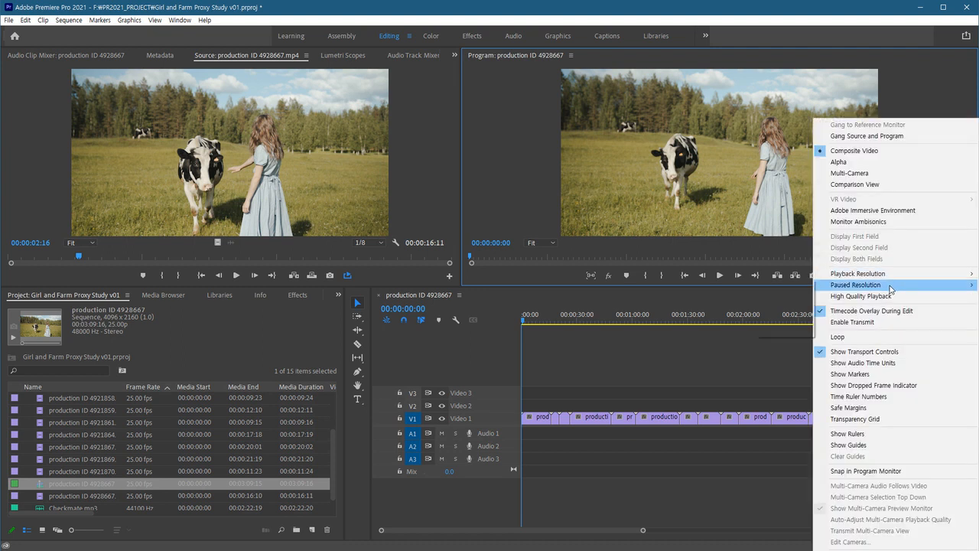
{"action": "mouse_move", "coordinate": [890, 287]}
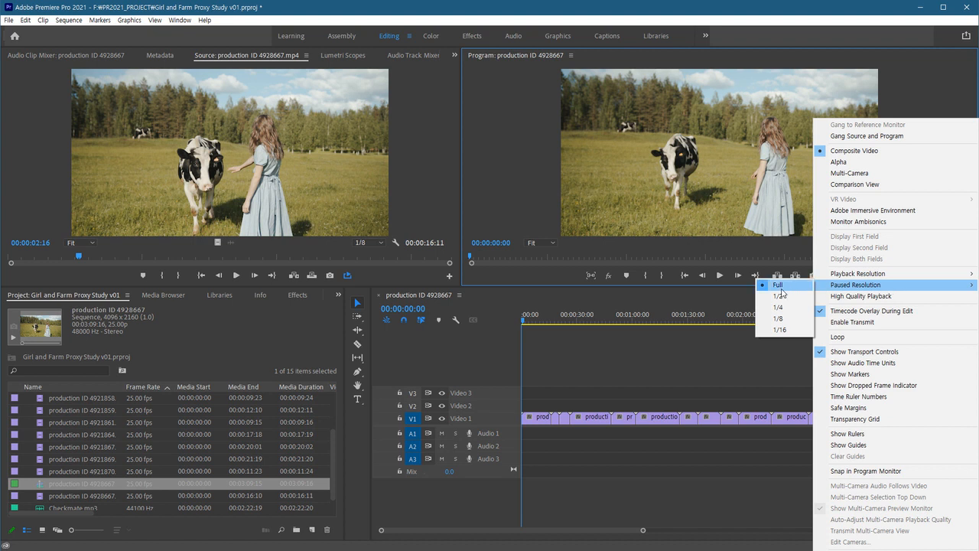
{"action": "mouse_move", "coordinate": [851, 277]}
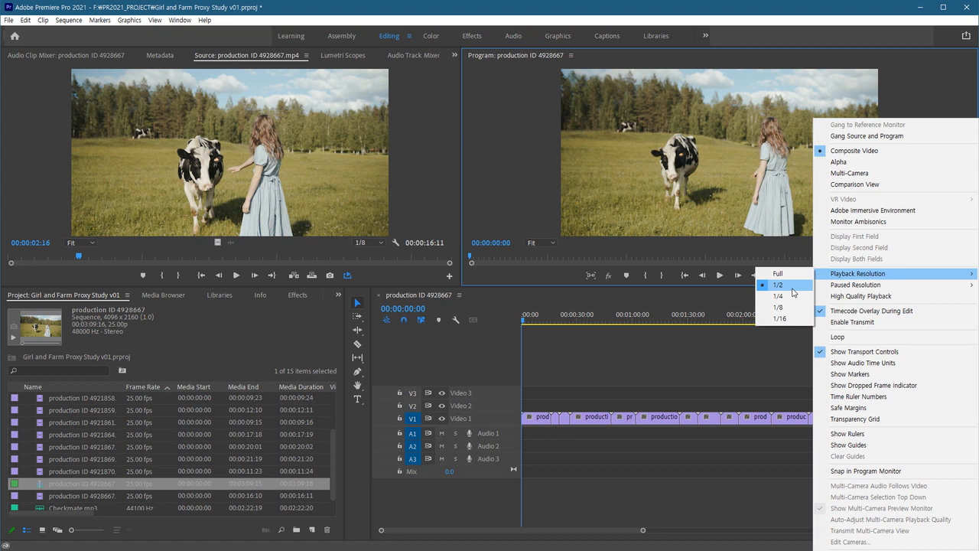
{"action": "left_click", "coordinate": [611, 338]}
Play the start of the sequence to about 5 seconds at 1/2 resolution and scrub through its clips in the timeline
{"action": "key", "text": "space"}
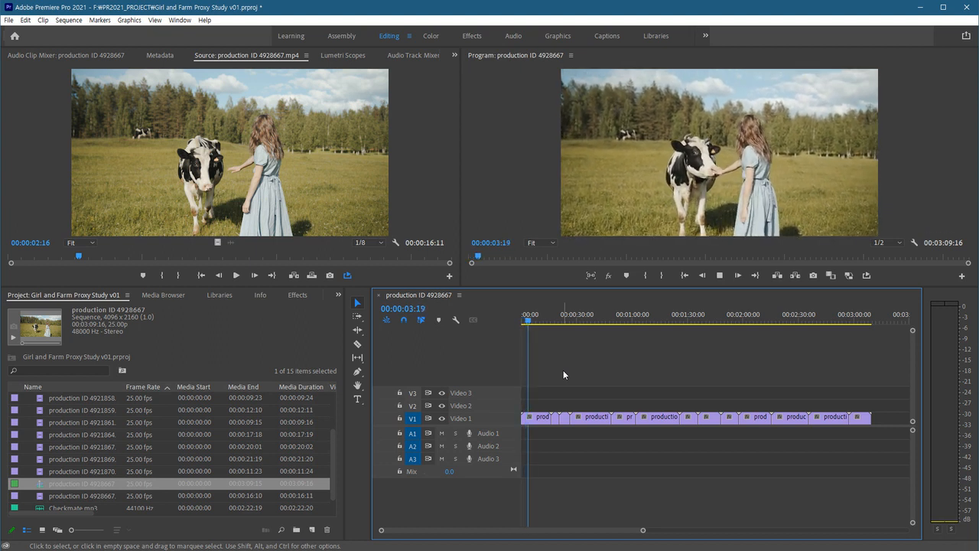
{"action": "key", "text": "space"}
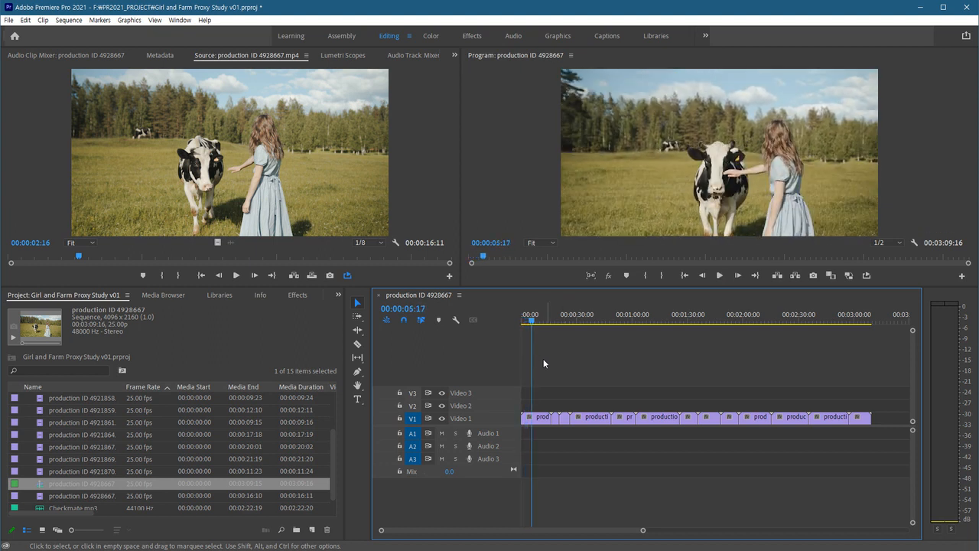
{"action": "left_click", "coordinate": [556, 321]}
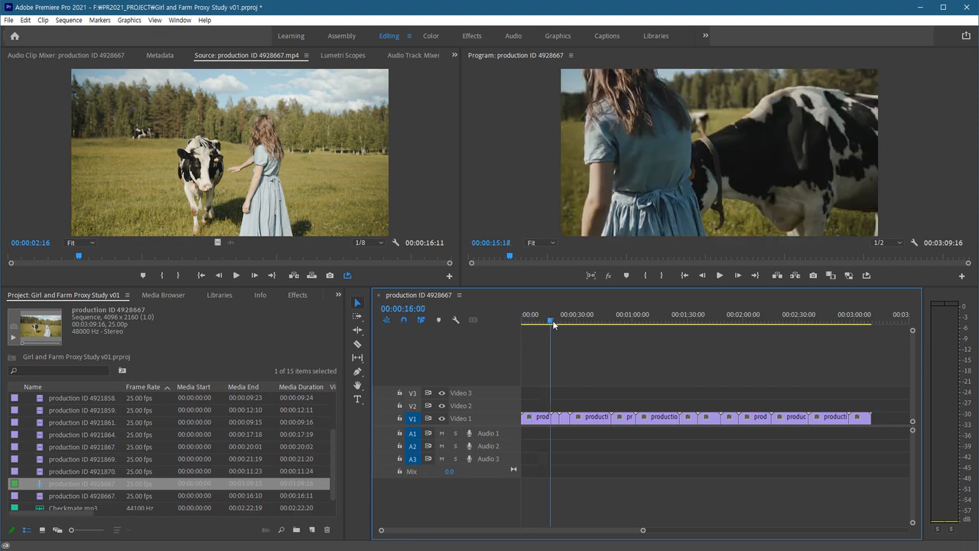
{"action": "left_click_drag", "start_coordinate": [557, 323], "coordinate": [739, 324]}
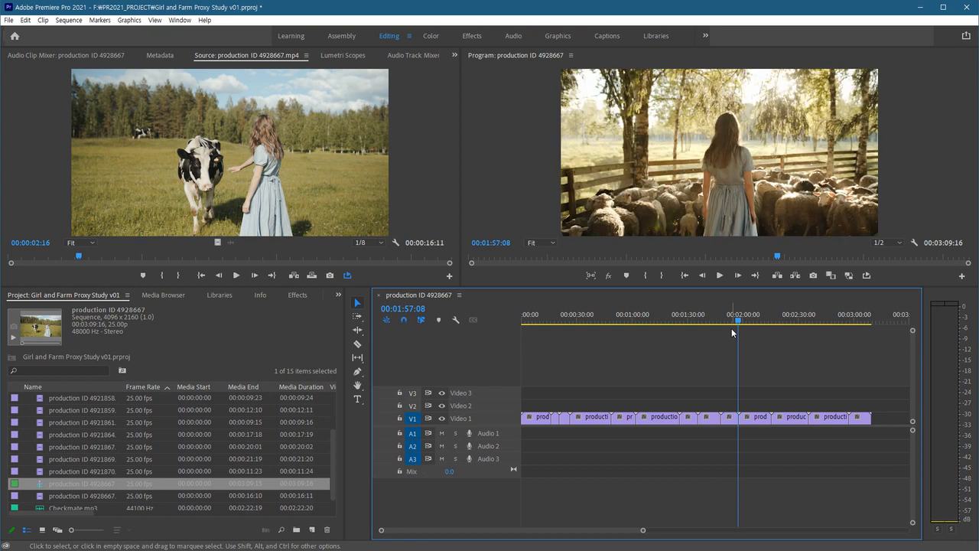
{"action": "left_click", "coordinate": [662, 320]}
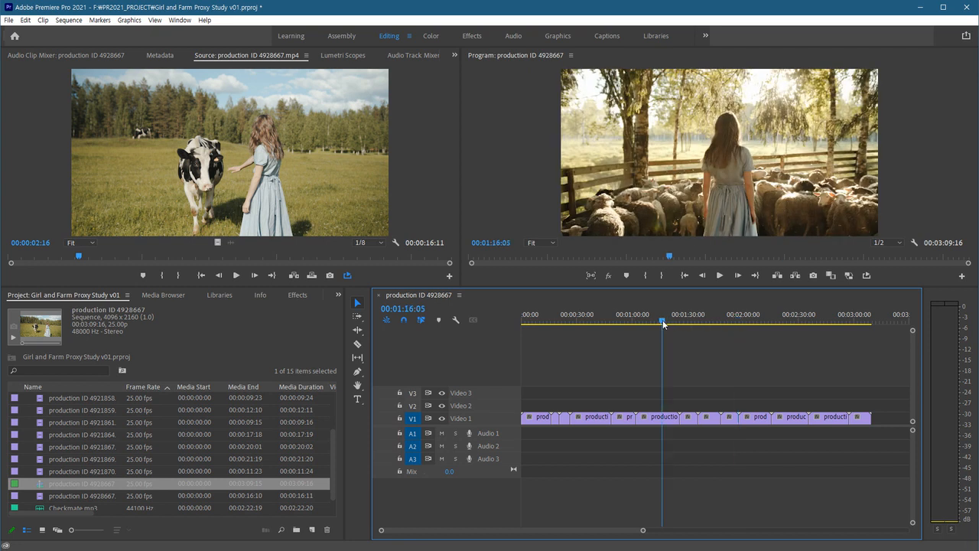
{"action": "left_click_drag", "start_coordinate": [662, 322], "coordinate": [586, 321]}
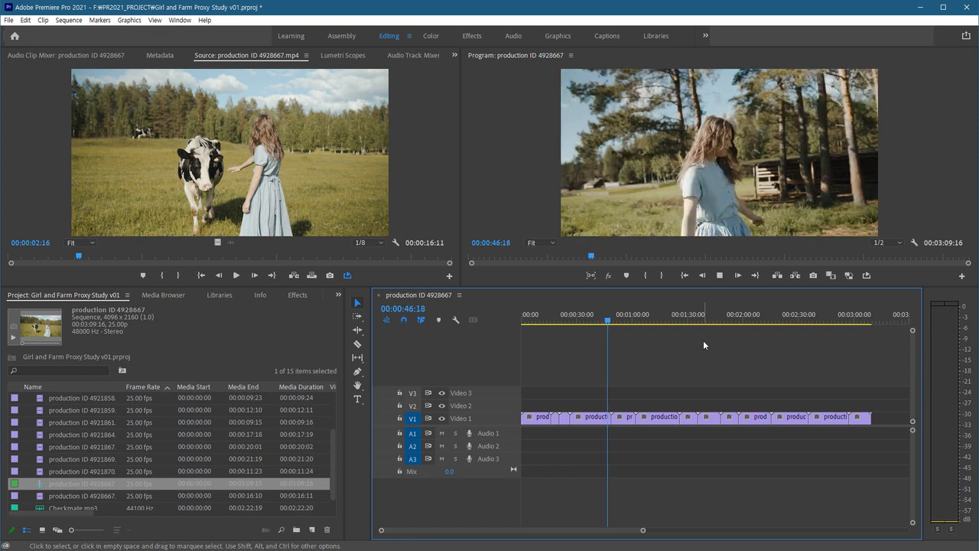
Play and scrub through several clips of the sequence at 1/2 playback resolution, parking the playhead at 00:02:06:04
{"action": "key", "text": "space"}
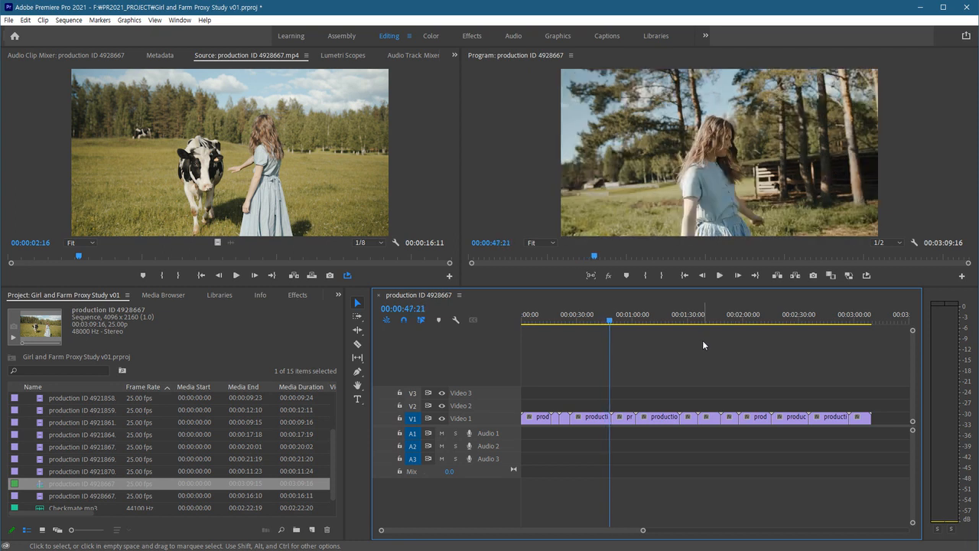
{"action": "key", "text": "j"}
{"action": "key", "text": "k"}
{"action": "left_click_drag", "start_coordinate": [665, 321], "coordinate": [668, 322]}
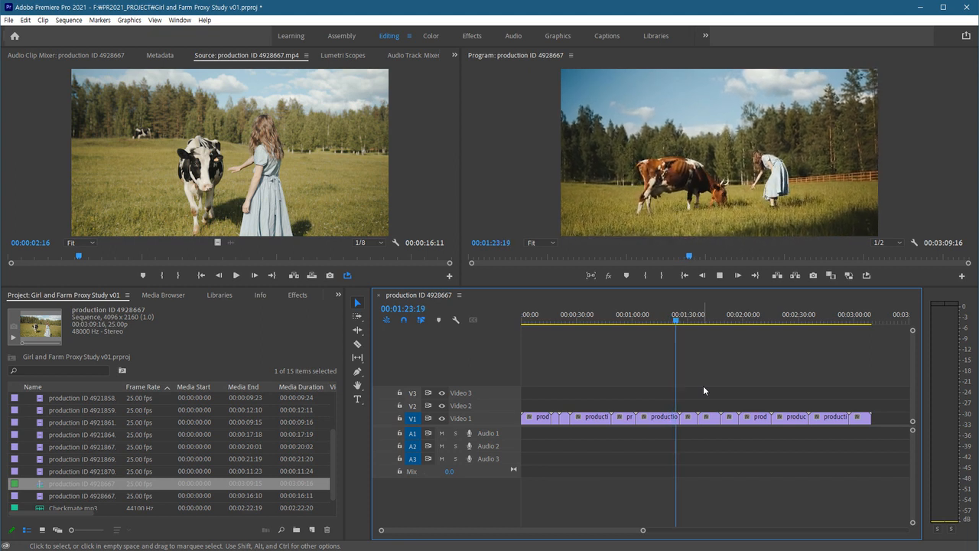
{"action": "key", "text": "space"}
{"action": "left_click", "coordinate": [754, 320]}
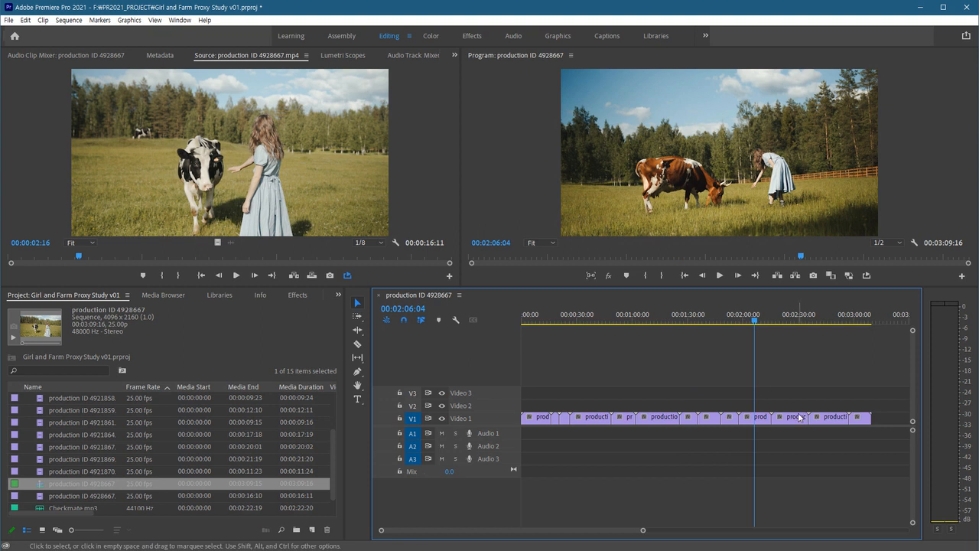
Set both the program monitor's playback resolution and its paused resolution to 1/16
{"action": "left_click", "coordinate": [889, 250]}
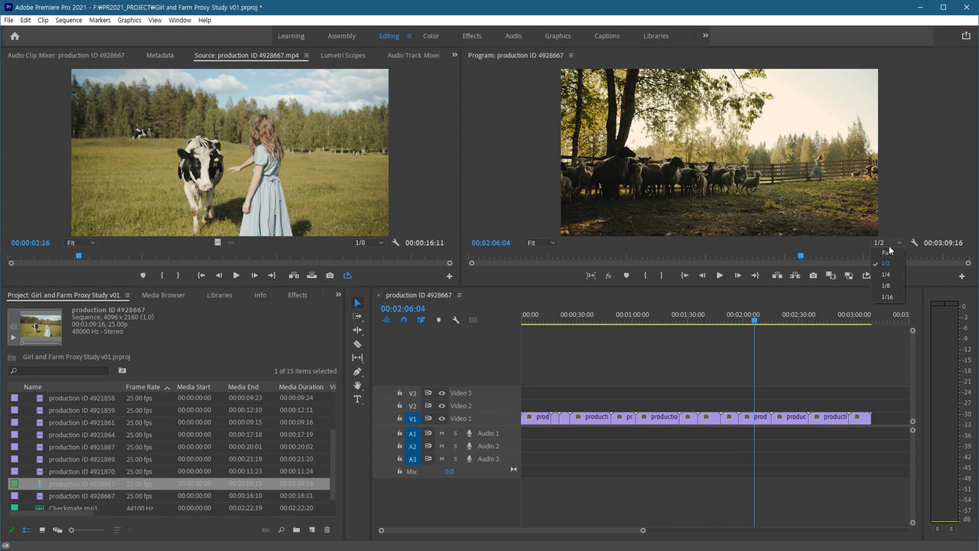
{"action": "left_click", "coordinate": [890, 297]}
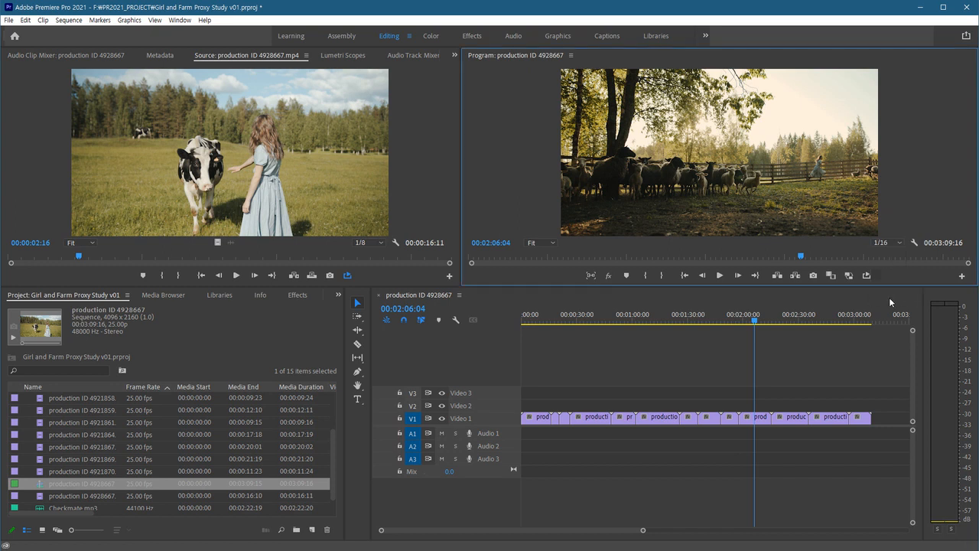
{"action": "left_click", "coordinate": [914, 242]}
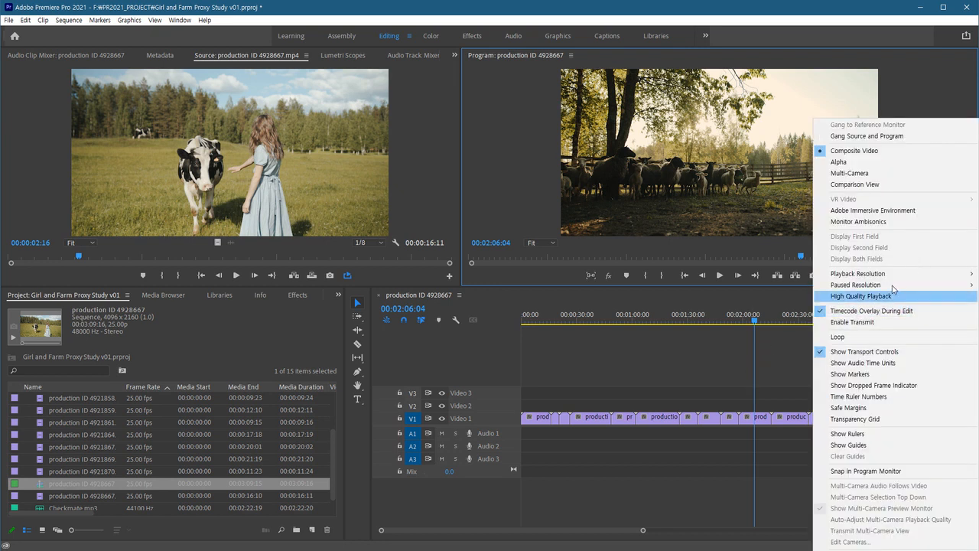
{"action": "mouse_move", "coordinate": [891, 286]}
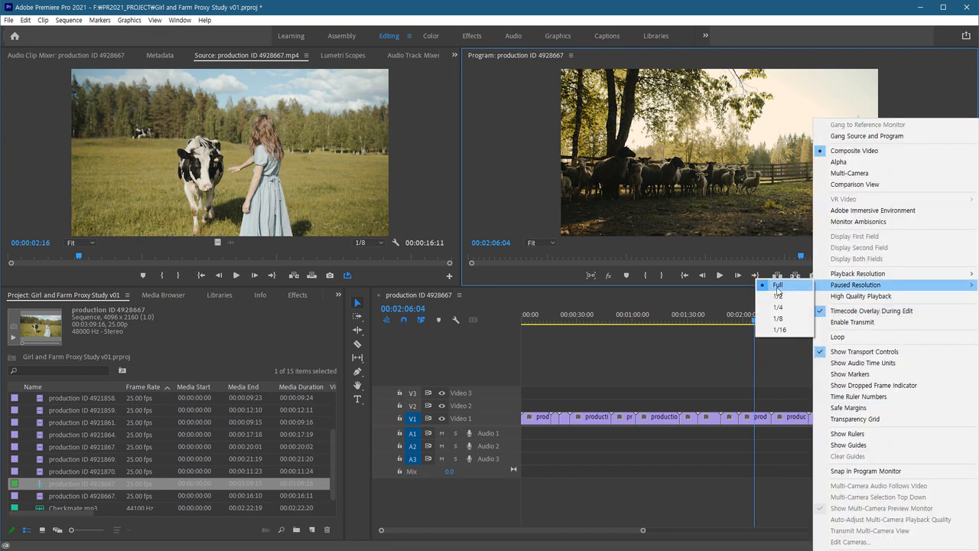
{"action": "left_click", "coordinate": [786, 331]}
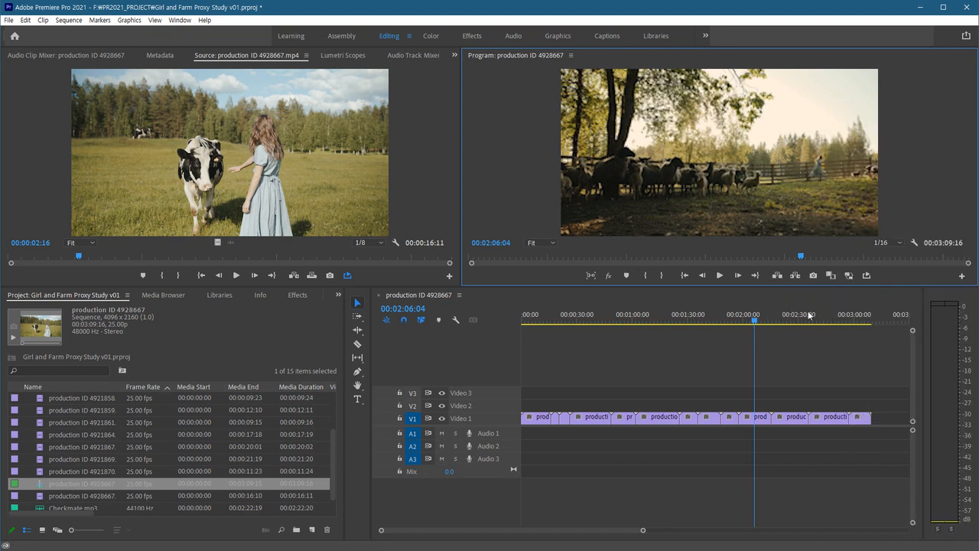
Scrub to several points of the sequence to judge the picture at 1/16 resolution, stopping at 00:01:34:24
{"action": "left_click_drag", "start_coordinate": [770, 320], "coordinate": [788, 319]}
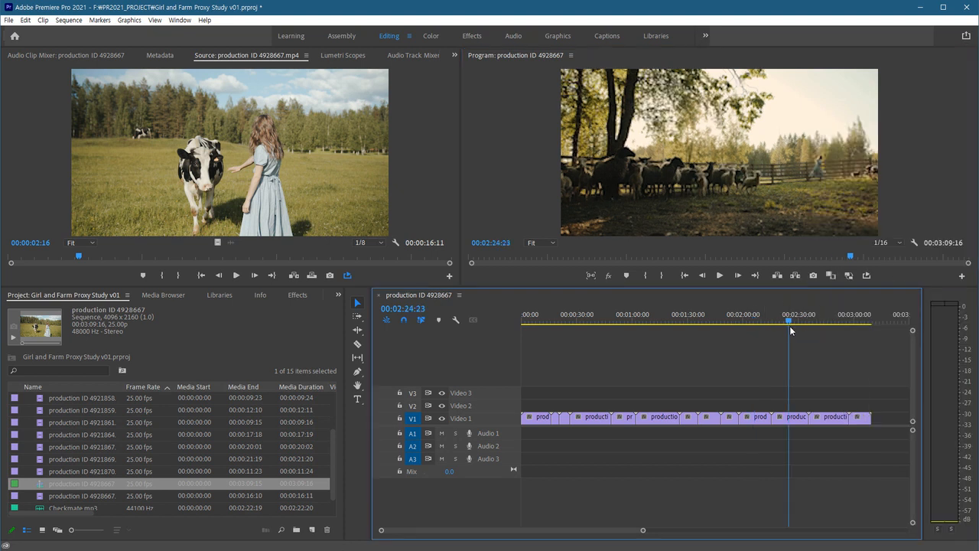
{"action": "left_click", "coordinate": [677, 321]}
{"action": "left_click", "coordinate": [600, 320]}
{"action": "left_click_drag", "start_coordinate": [672, 322], "coordinate": [697, 330]}
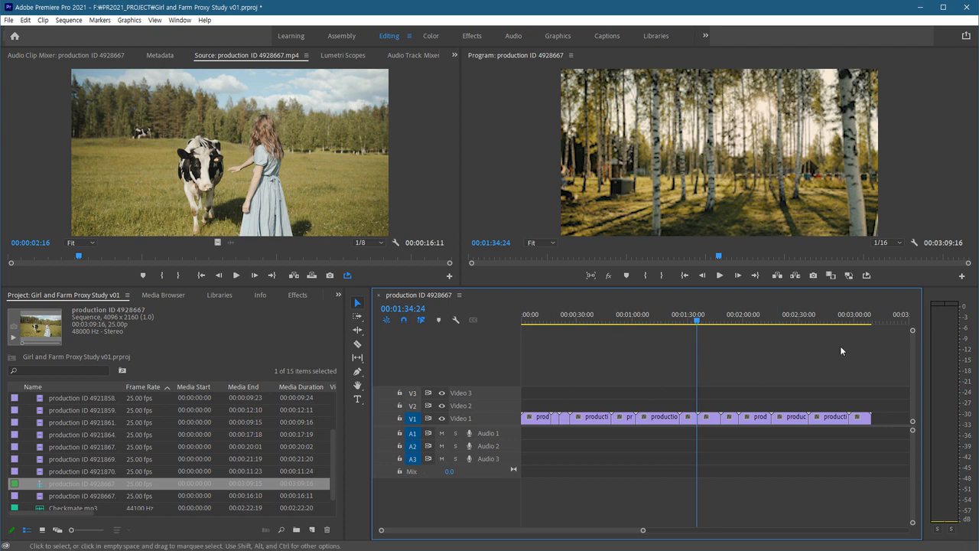
Check the program monitor's paused resolution options without changing them, and move the playhead to 00:00:56:22
{"action": "left_click", "coordinate": [914, 242]}
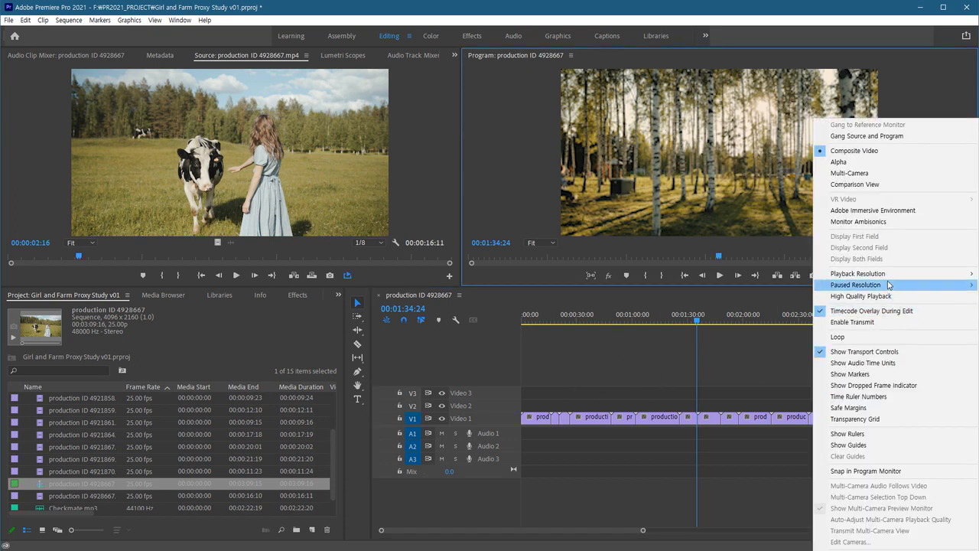
{"action": "mouse_move", "coordinate": [889, 289]}
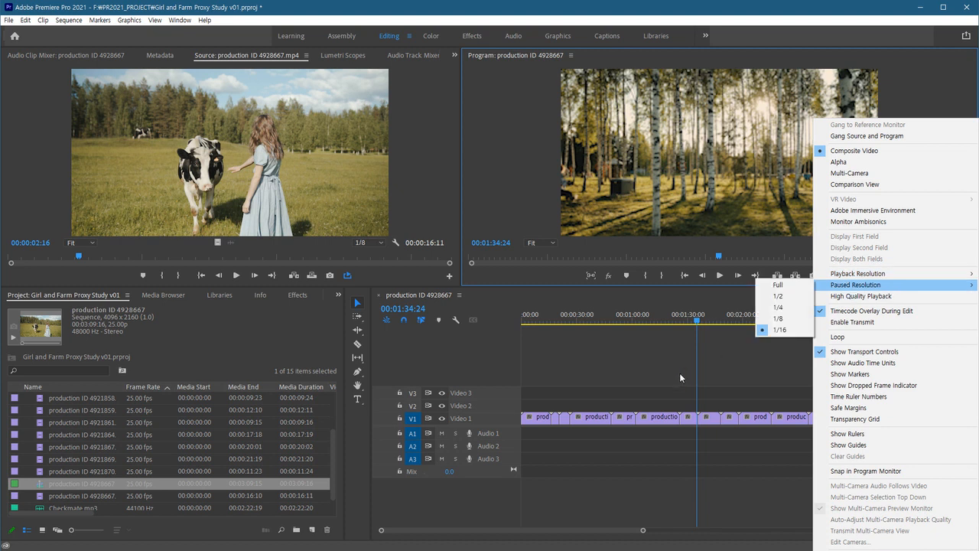
{"action": "left_click", "coordinate": [619, 335]}
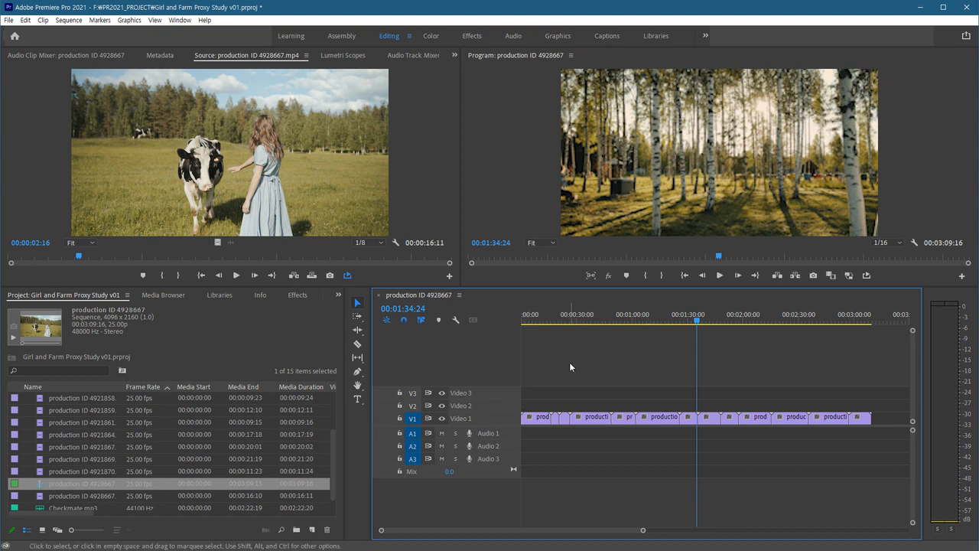
{"action": "left_click", "coordinate": [627, 319]}
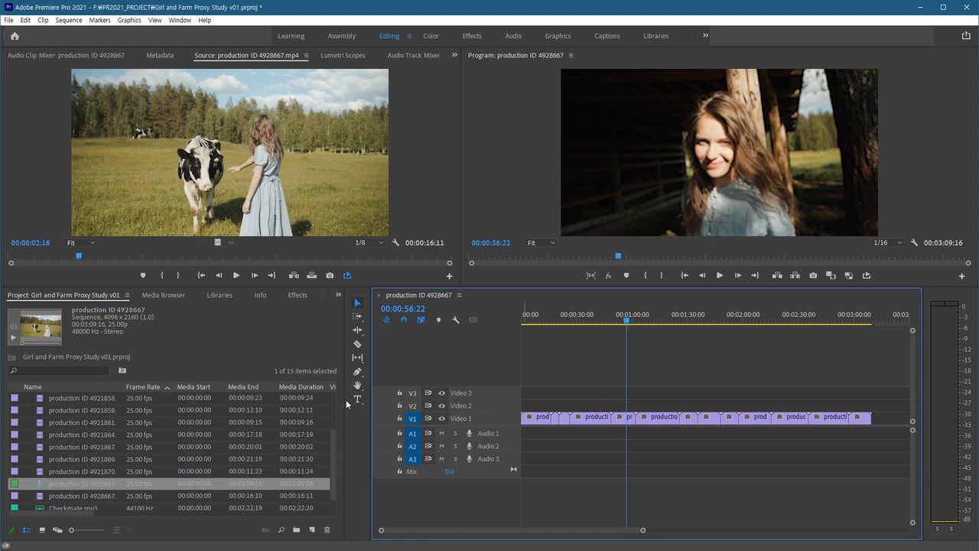
Examine the frame size and details of several production clips in the project, and check the program monitor's playback resolution options
{"action": "left_click", "coordinate": [104, 470]}
{"action": "left_click", "coordinate": [92, 460]}
{"action": "left_click", "coordinate": [88, 435]}
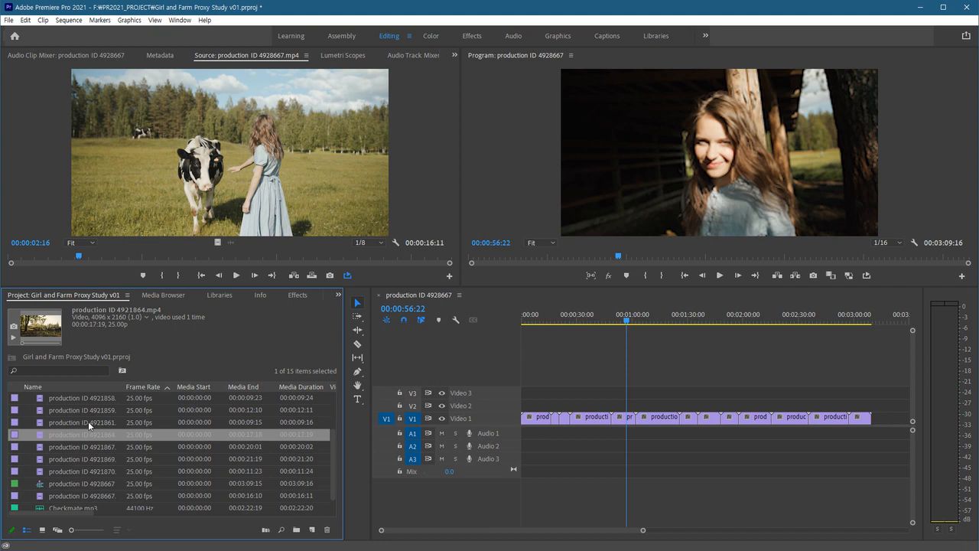
{"action": "left_click", "coordinate": [88, 422]}
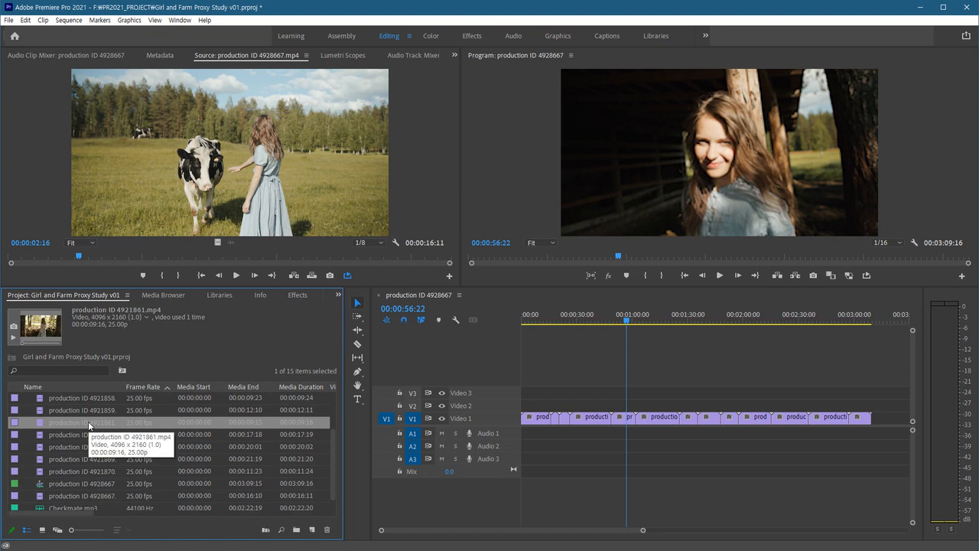
{"action": "left_click", "coordinate": [887, 244]}
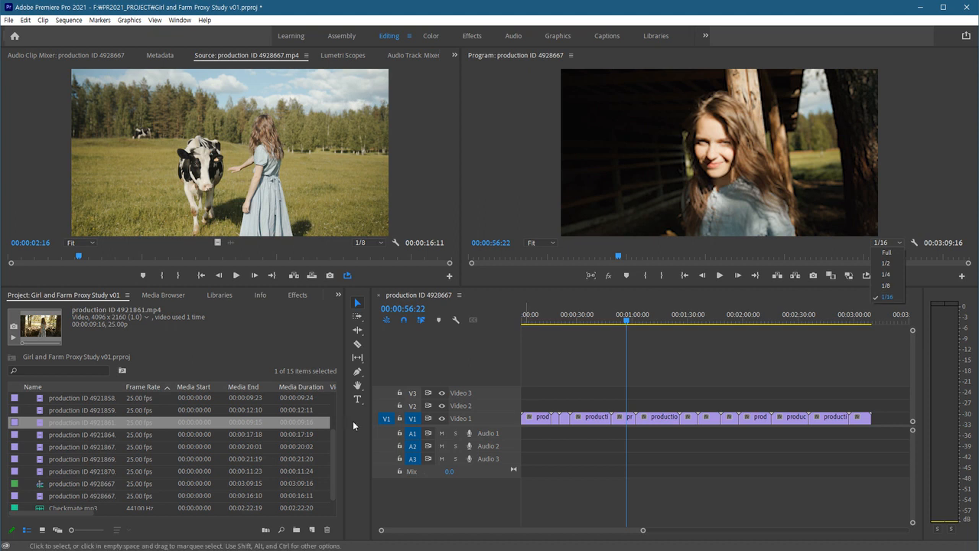
{"action": "left_click", "coordinate": [74, 417]}
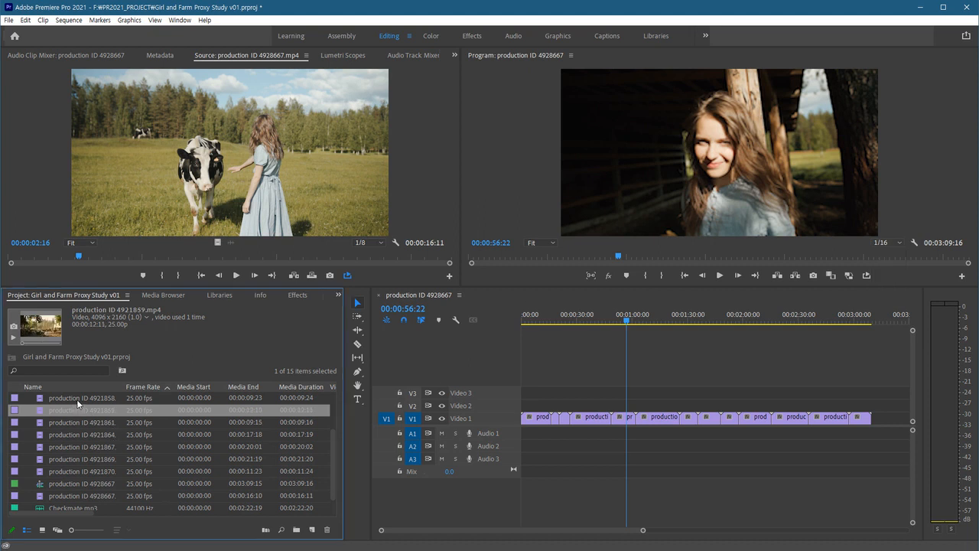
{"action": "left_click", "coordinate": [101, 446]}
{"action": "left_click", "coordinate": [100, 471]}
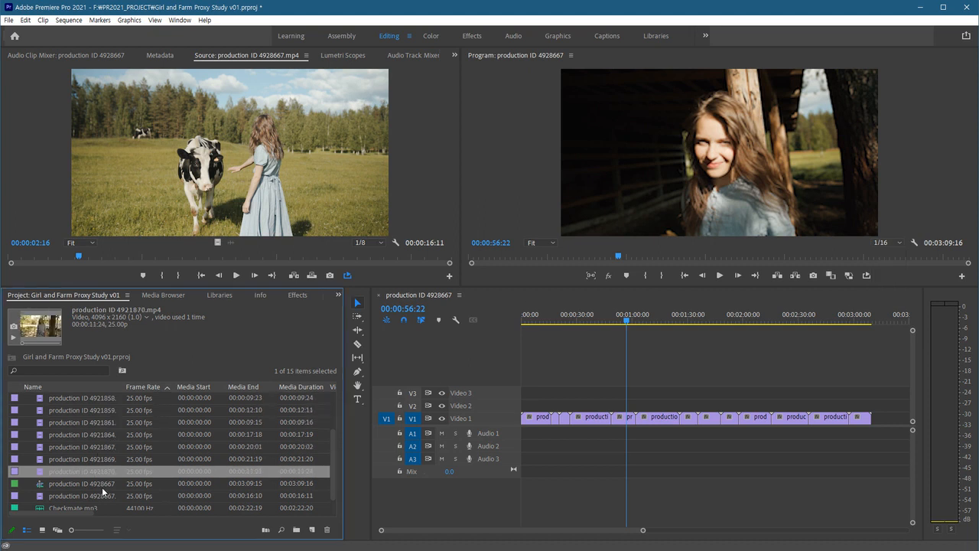
{"action": "left_click", "coordinate": [98, 495]}
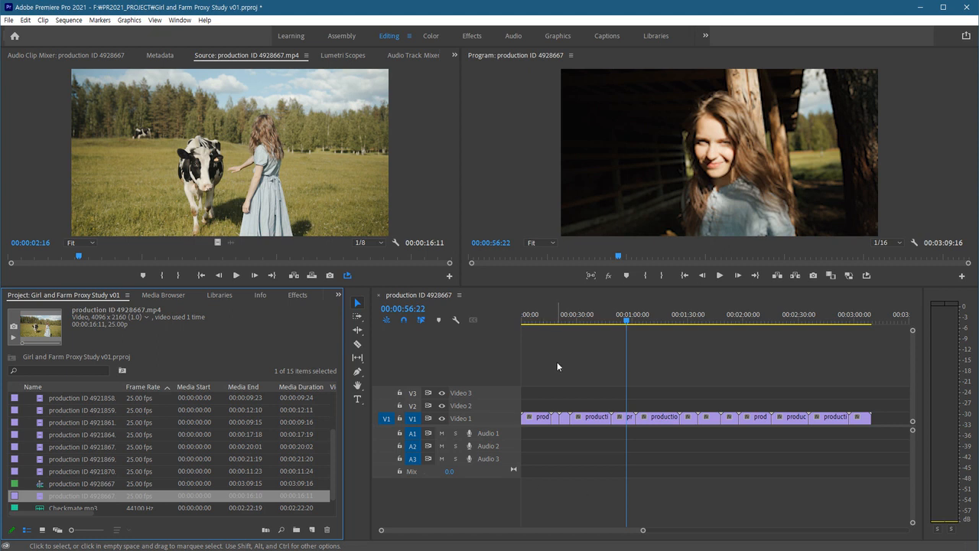
Delete all clips from the timeline and remove the production ID 4928667 sequence from the project
{"action": "left_click", "coordinate": [822, 473]}
{"action": "left_click_drag", "start_coordinate": [886, 493], "coordinate": [522, 326]}
{"action": "key", "text": "Delete"}
{"action": "key", "text": "Home"}
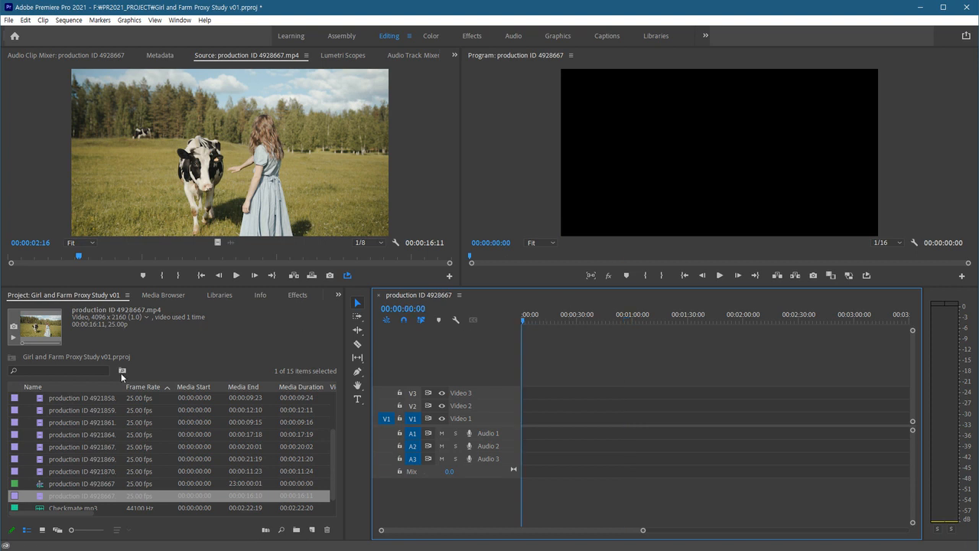
{"action": "left_click", "coordinate": [55, 471]}
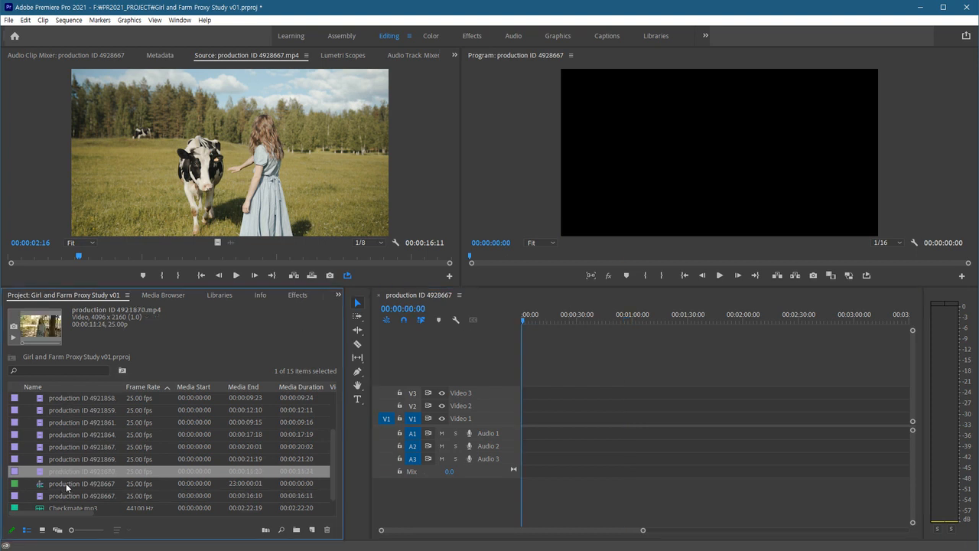
{"action": "left_click", "coordinate": [56, 484]}
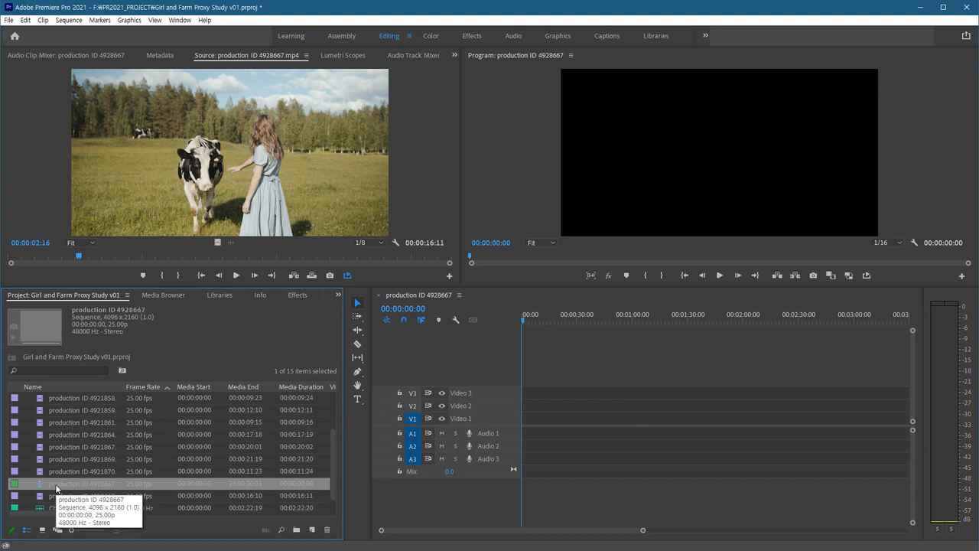
{"action": "key", "text": "Delete"}
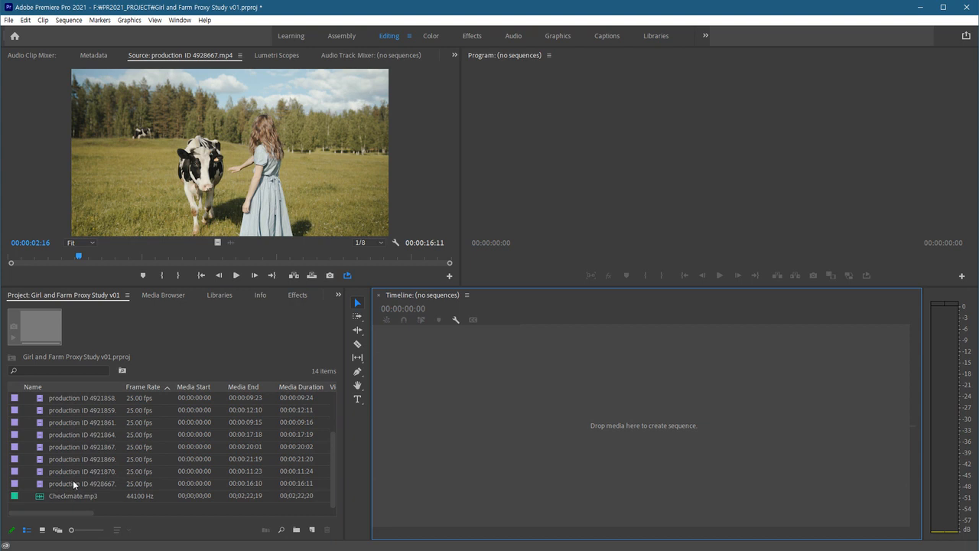
Select all 13 production video clips, leaving out Checkmate.mp3, and open the Create Proxies settings for them
{"action": "left_click", "coordinate": [70, 480]}
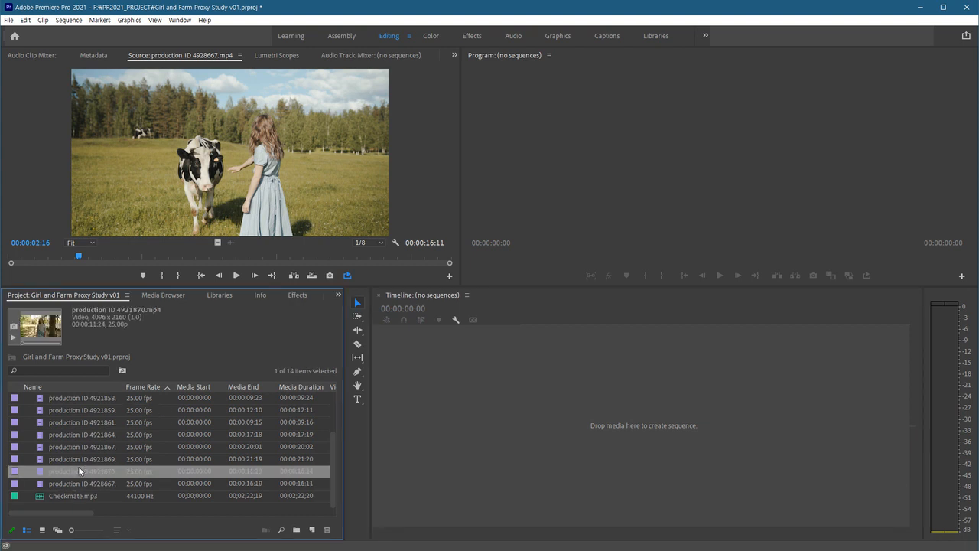
{"action": "left_click", "coordinate": [78, 468]}
{"action": "left_click", "coordinate": [80, 454]}
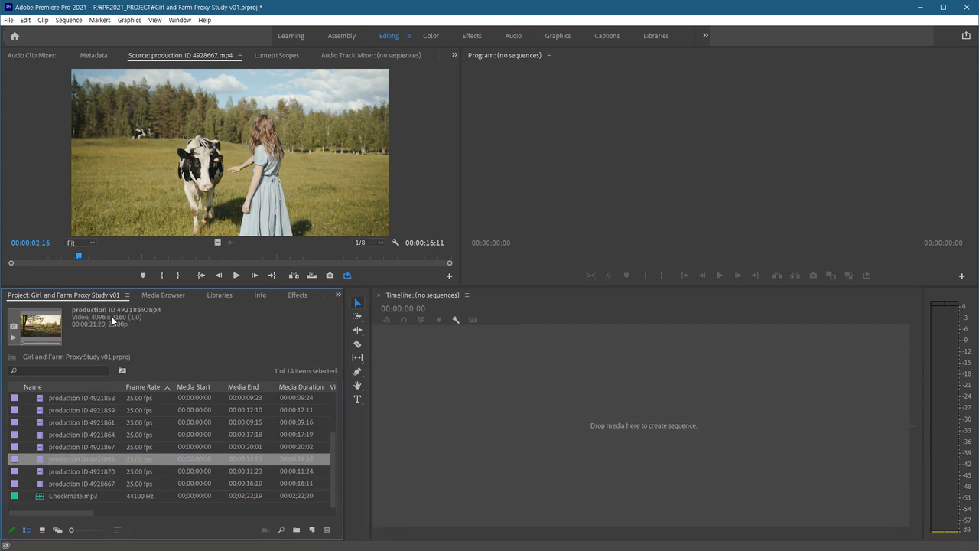
{"action": "left_click", "coordinate": [84, 484]}
{"action": "scroll", "coordinate": [110, 449], "scroll_direction": "up", "scroll_amount": 2}
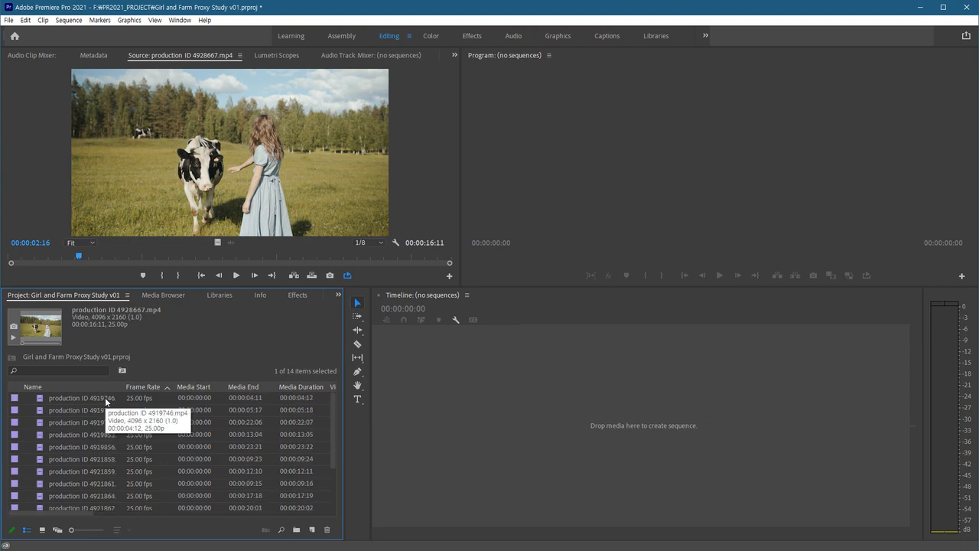
{"action": "left_click", "coordinate": [106, 399], "text": "shift"}
{"action": "scroll", "coordinate": [112, 432], "scroll_direction": "down", "scroll_amount": 2}
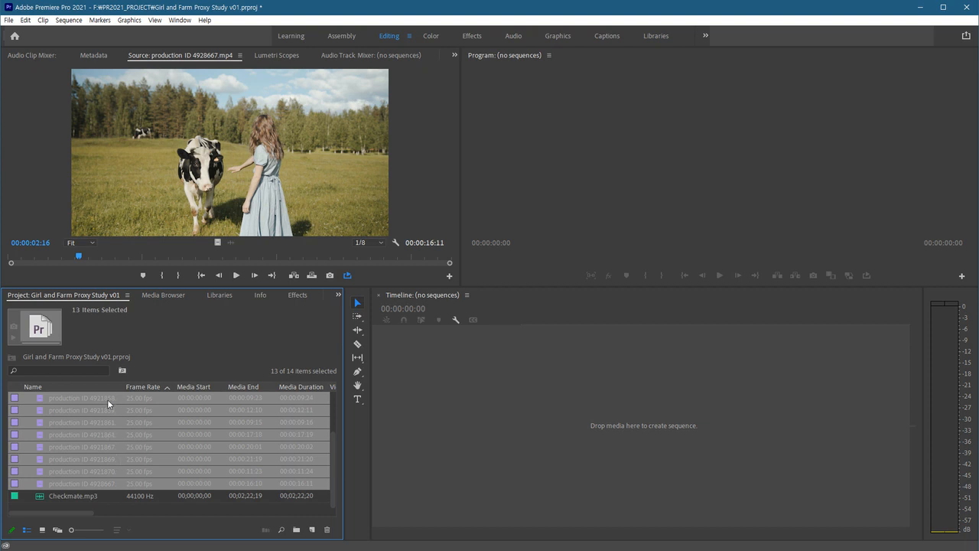
{"action": "right_click", "coordinate": [107, 400]}
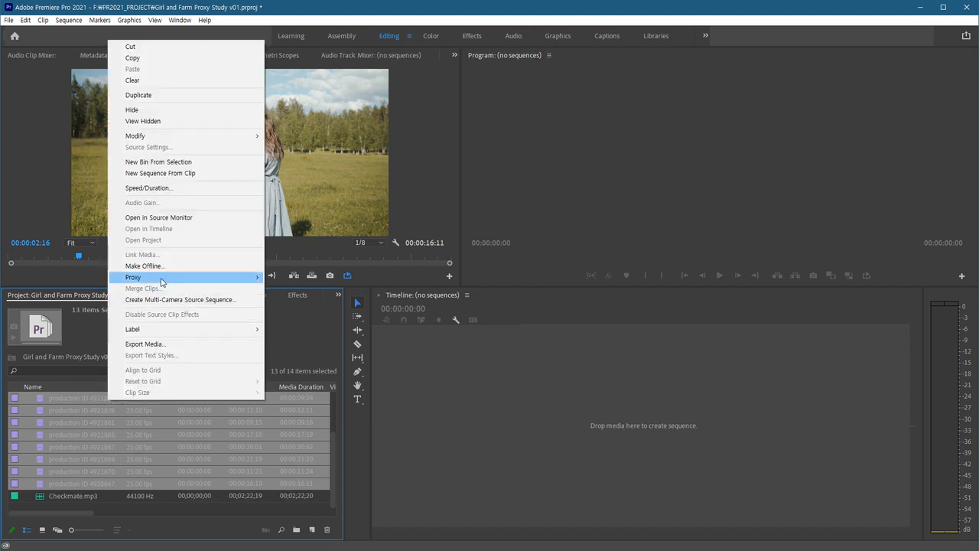
{"action": "mouse_move", "coordinate": [161, 282]}
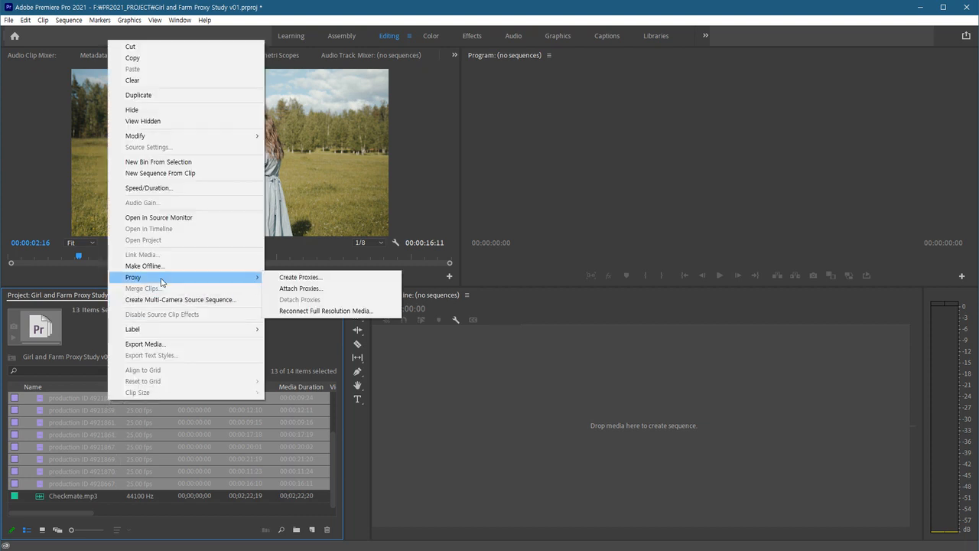
{"action": "left_click", "coordinate": [335, 280]}
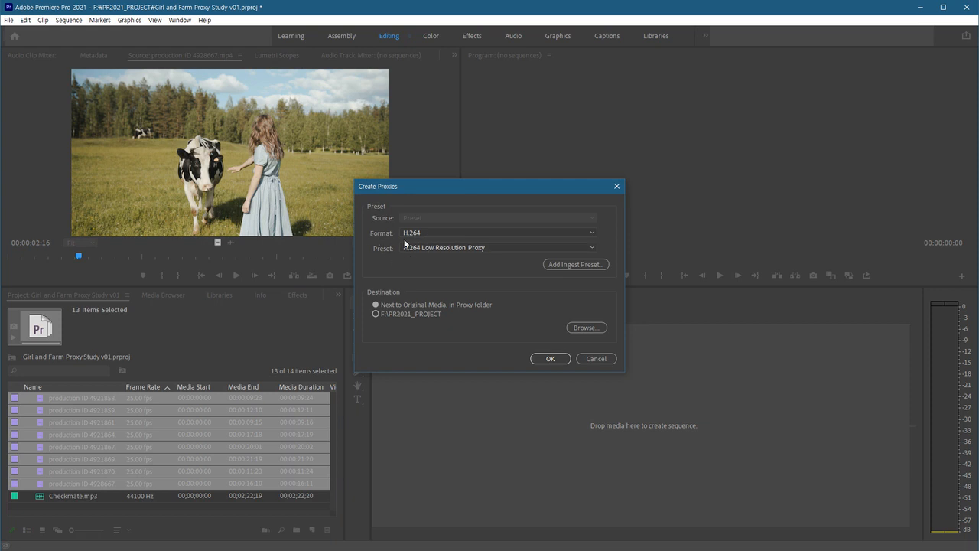
Set the proxy format to QuickTime and the preset to ProRes High Resolution Proxy
{"action": "left_click", "coordinate": [425, 233]}
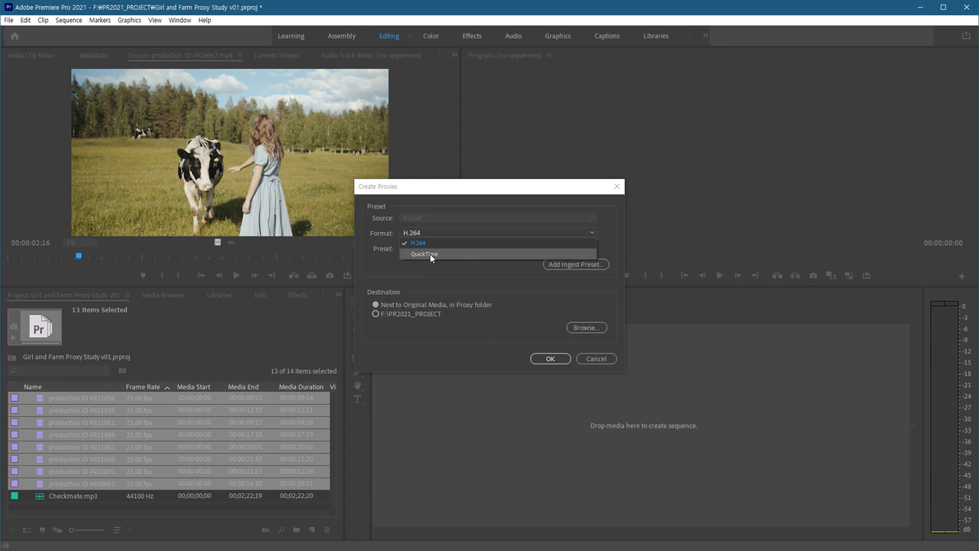
{"action": "left_click", "coordinate": [430, 254]}
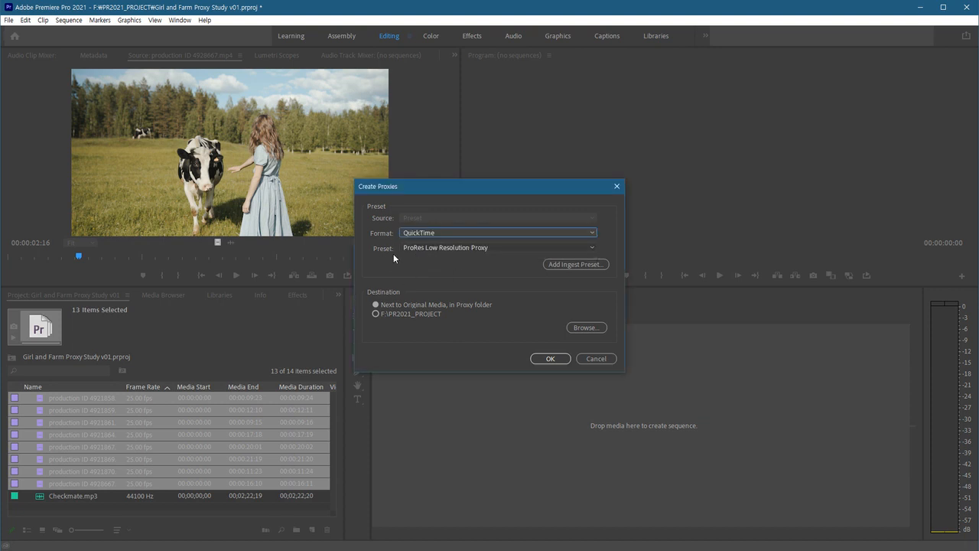
{"action": "left_click", "coordinate": [451, 247]}
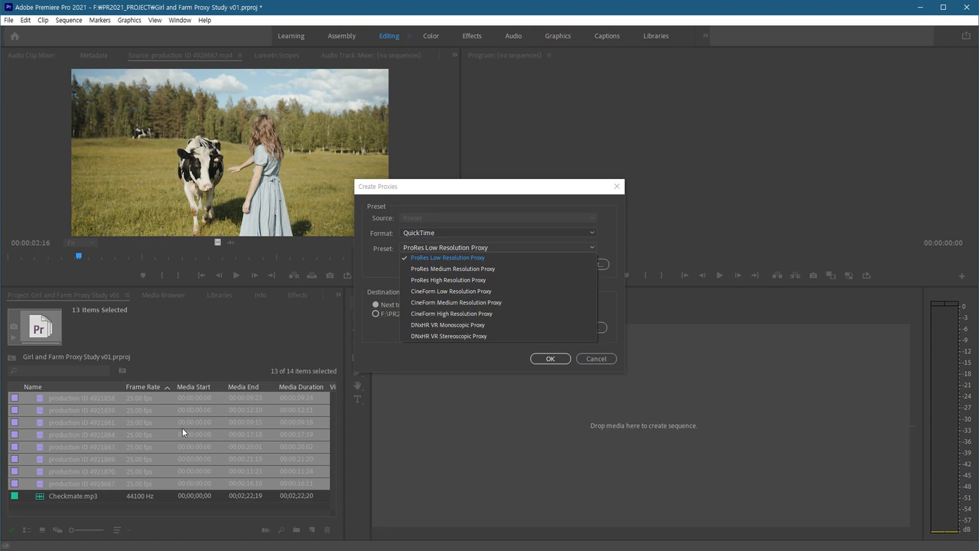
{"action": "left_click", "coordinate": [457, 269]}
{"action": "left_click", "coordinate": [455, 248]}
{"action": "left_click", "coordinate": [459, 281]}
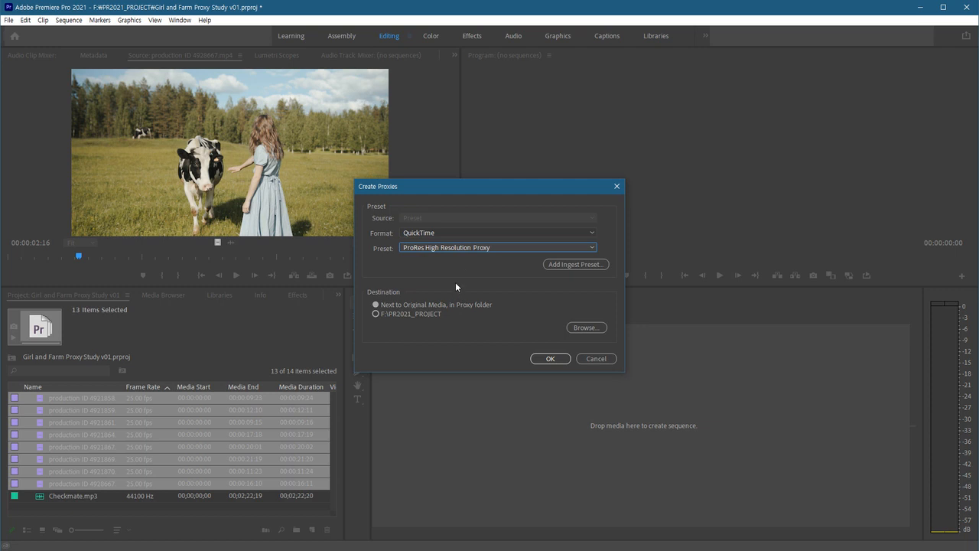
Set the proxy preset to ProRes Low Resolution Proxy, keep the destination next to the original media in the Proxy folder, and start creating the proxies
{"action": "left_click", "coordinate": [461, 246]}
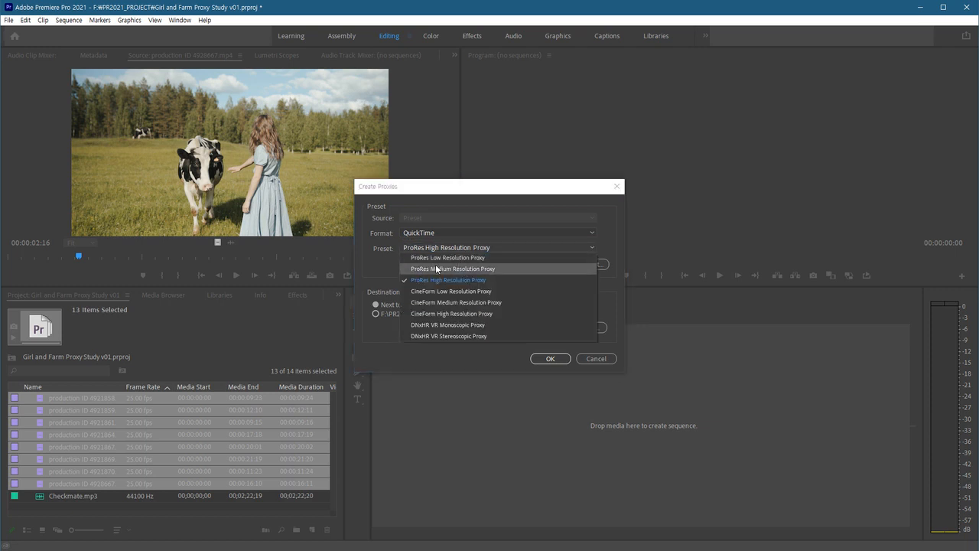
{"action": "left_click", "coordinate": [459, 259]}
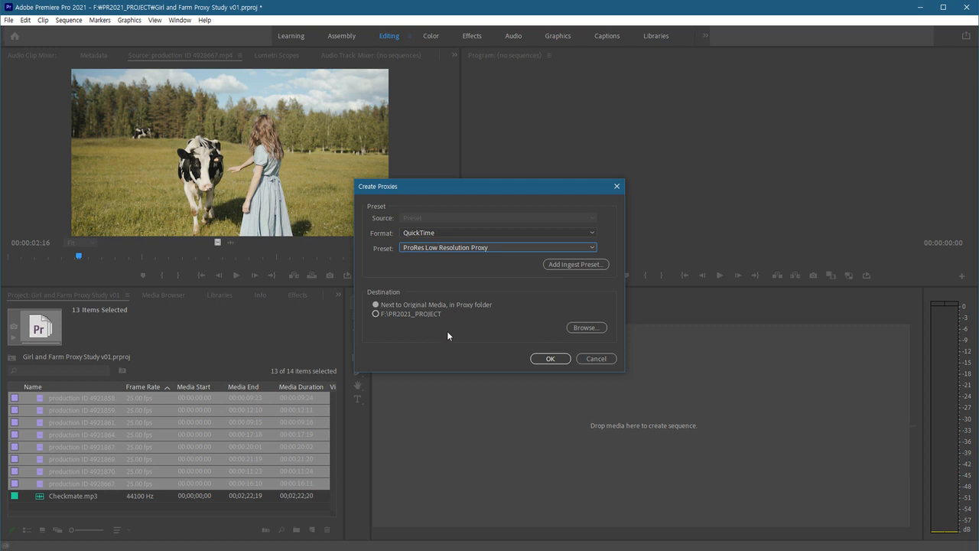
{"action": "left_click", "coordinate": [585, 327]}
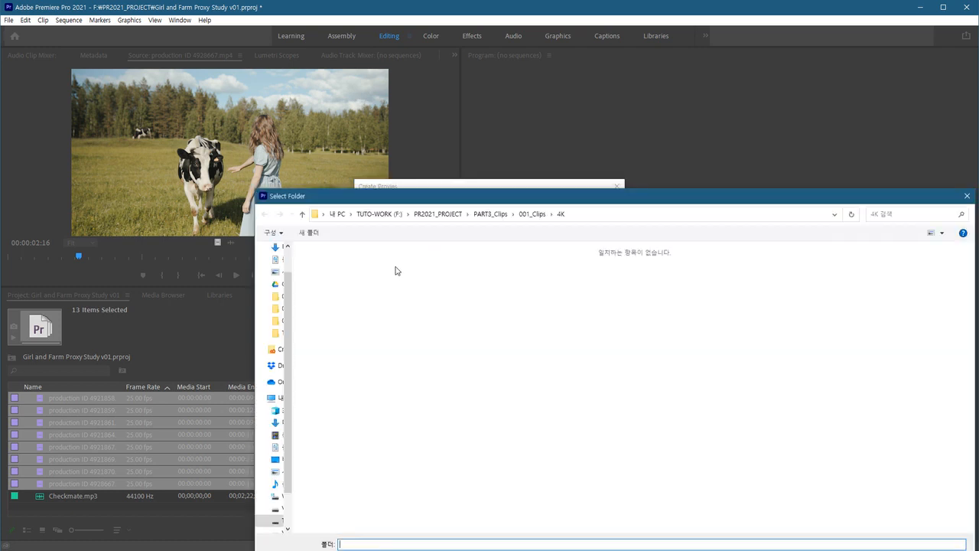
{"action": "left_click_drag", "start_coordinate": [464, 196], "coordinate": [344, 122]}
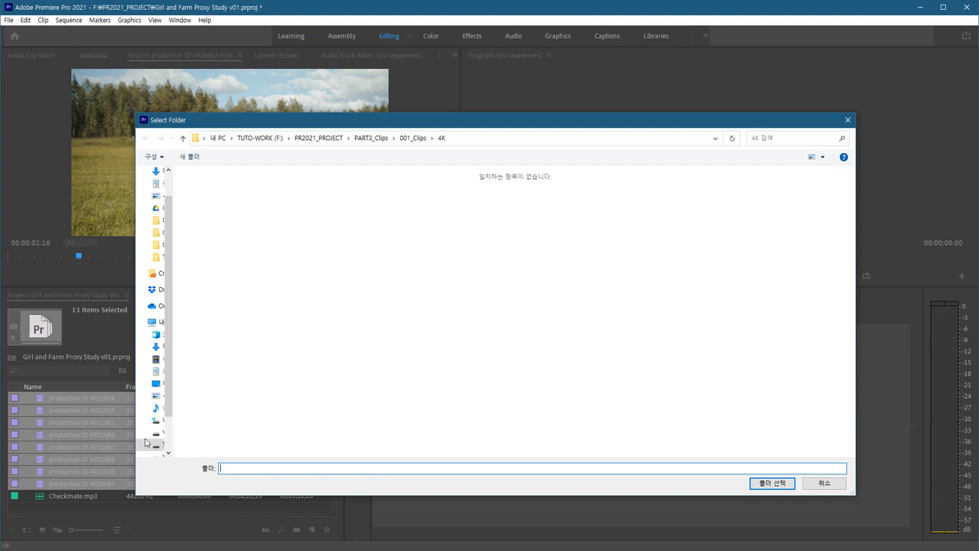
{"action": "left_click", "coordinate": [823, 483]}
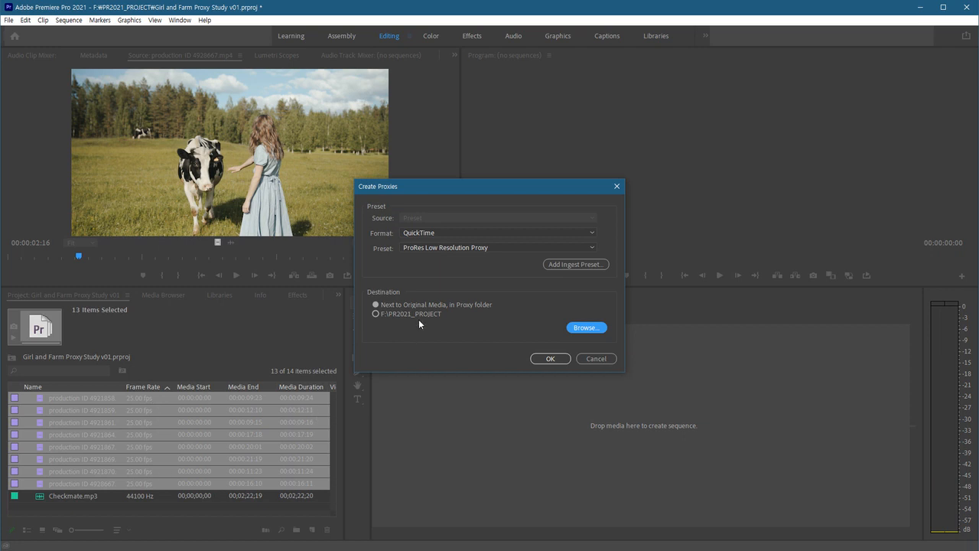
{"action": "left_click", "coordinate": [400, 305]}
{"action": "left_click", "coordinate": [550, 361]}
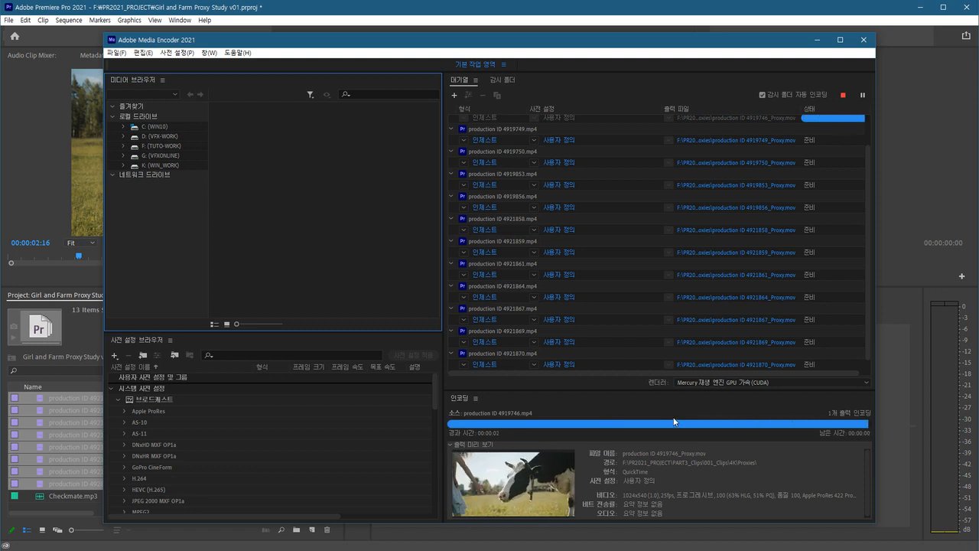
Check the renderer options in Media Encoder and review the encoding status of all queued proxy files
{"action": "left_click", "coordinate": [729, 383]}
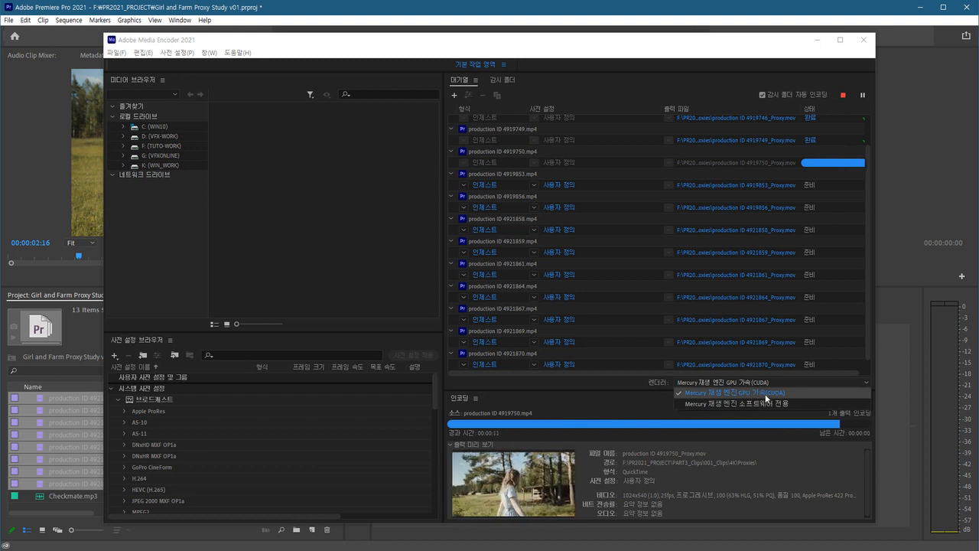
{"action": "left_click", "coordinate": [755, 391]}
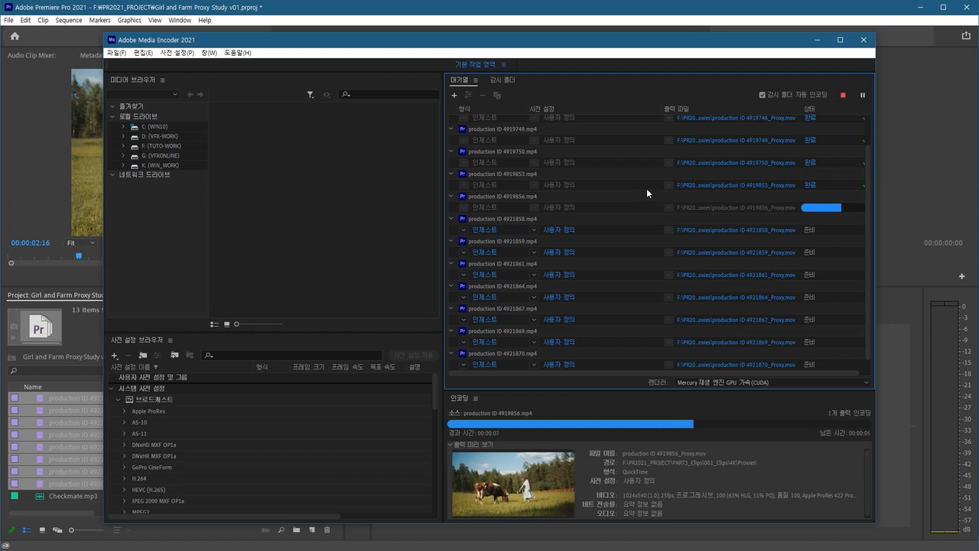
{"action": "left_click_drag", "start_coordinate": [872, 352], "coordinate": [871, 355]}
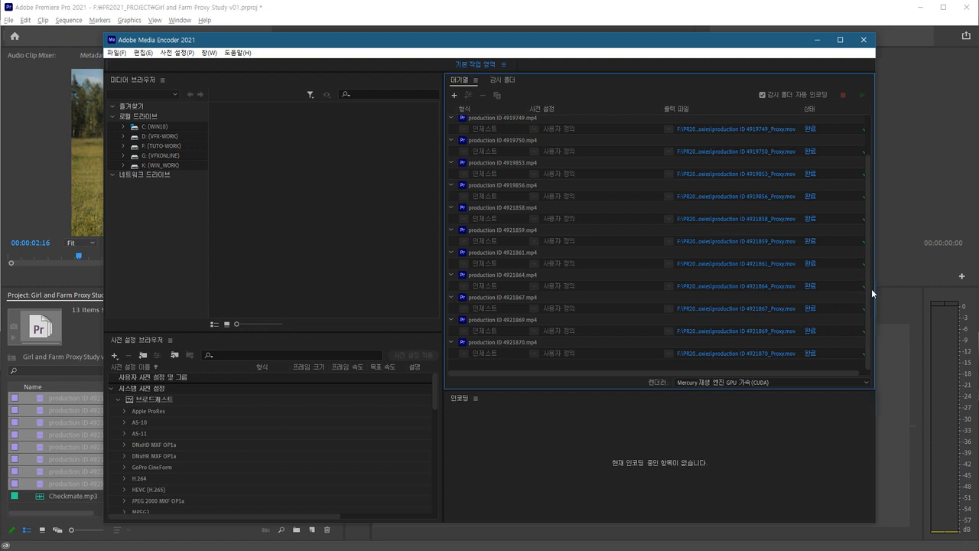
{"action": "left_click_drag", "start_coordinate": [847, 372], "coordinate": [869, 380]}
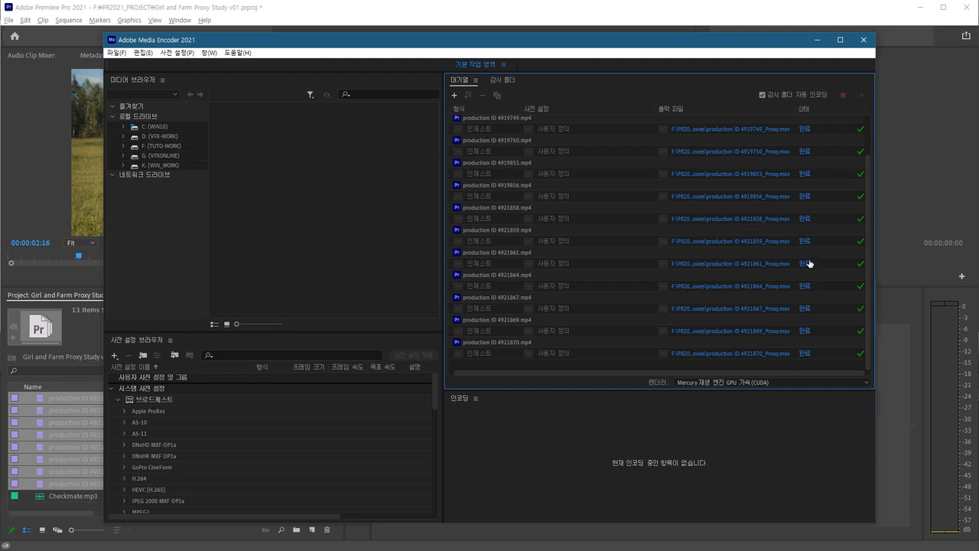
{"action": "left_click_drag", "start_coordinate": [867, 253], "coordinate": [863, 188]}
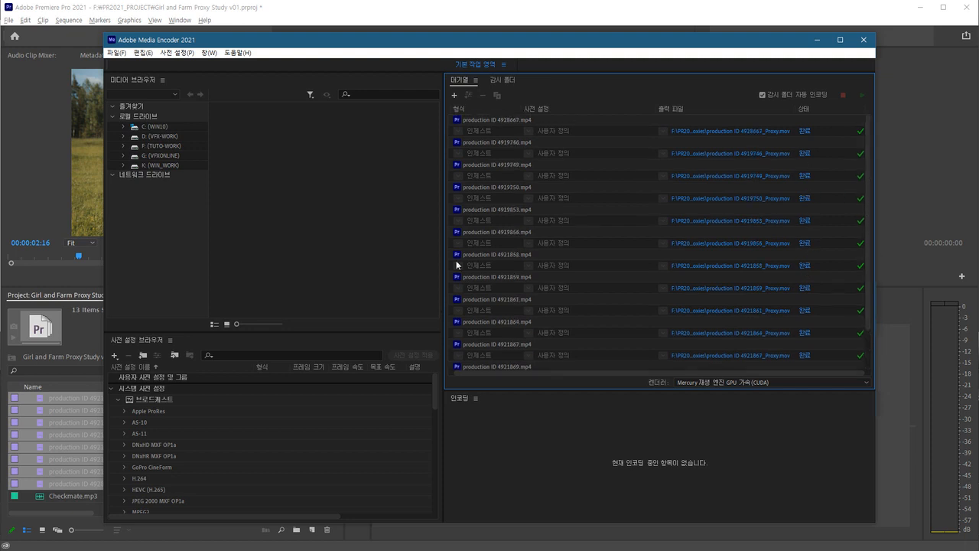
Quit Media Encoder, return to Premiere Pro and widen the project's clip list to show more columns
{"action": "left_click", "coordinate": [116, 52]}
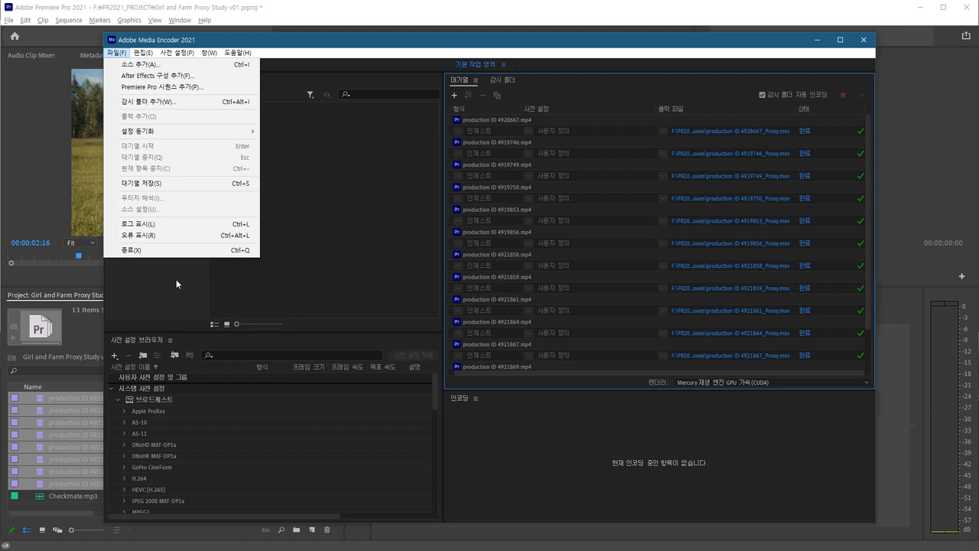
{"action": "left_click", "coordinate": [144, 252]}
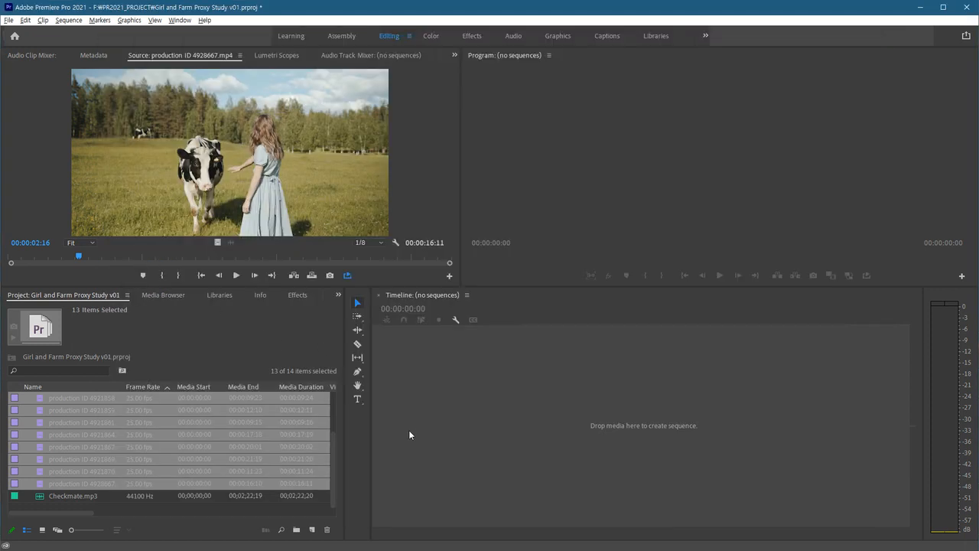
{"action": "left_click_drag", "start_coordinate": [343, 439], "coordinate": [506, 437]}
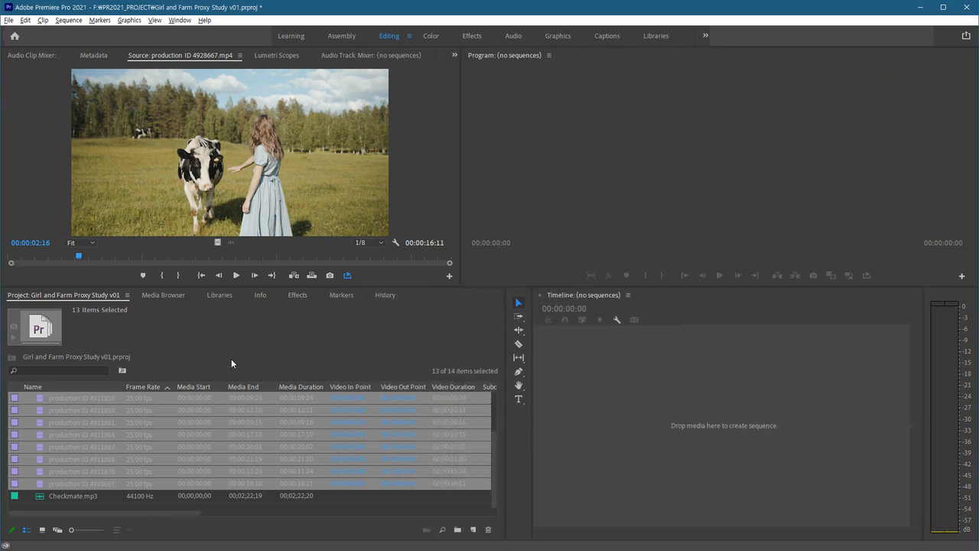
Look through several production clips and the metadata columns in the project's clip list
{"action": "left_click", "coordinate": [107, 410]}
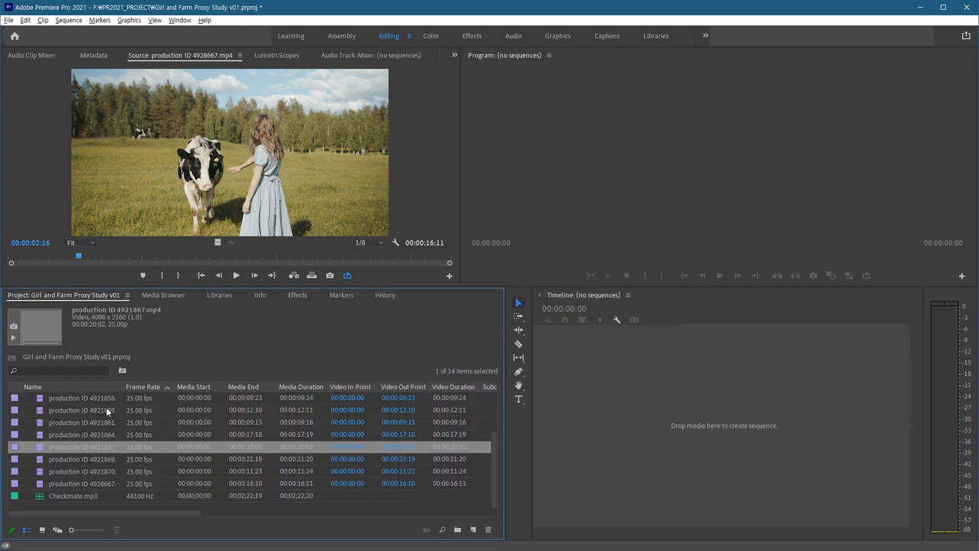
{"action": "left_click", "coordinate": [114, 447]}
{"action": "left_click", "coordinate": [112, 458]}
{"action": "left_click_drag", "start_coordinate": [189, 513], "coordinate": [461, 518]}
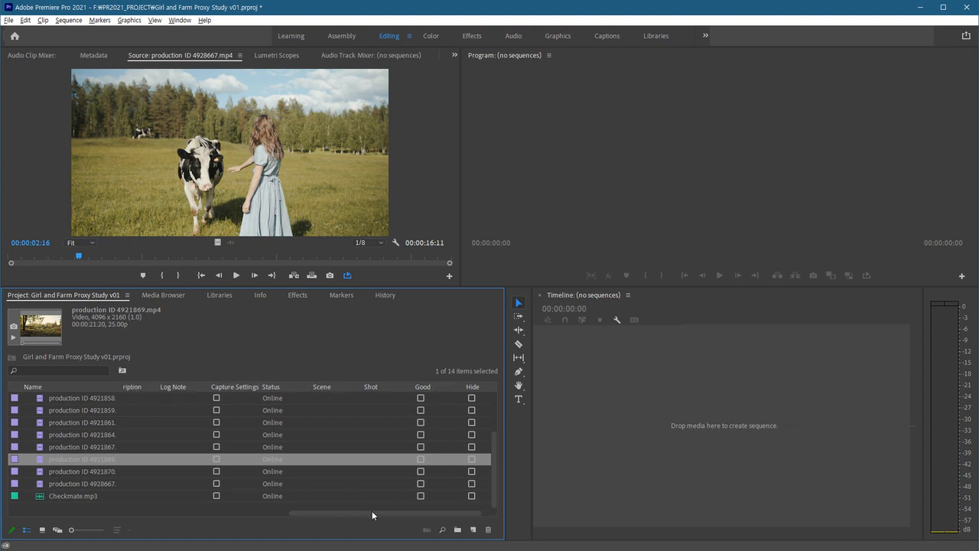
{"action": "left_click_drag", "start_coordinate": [389, 512], "coordinate": [58, 512]}
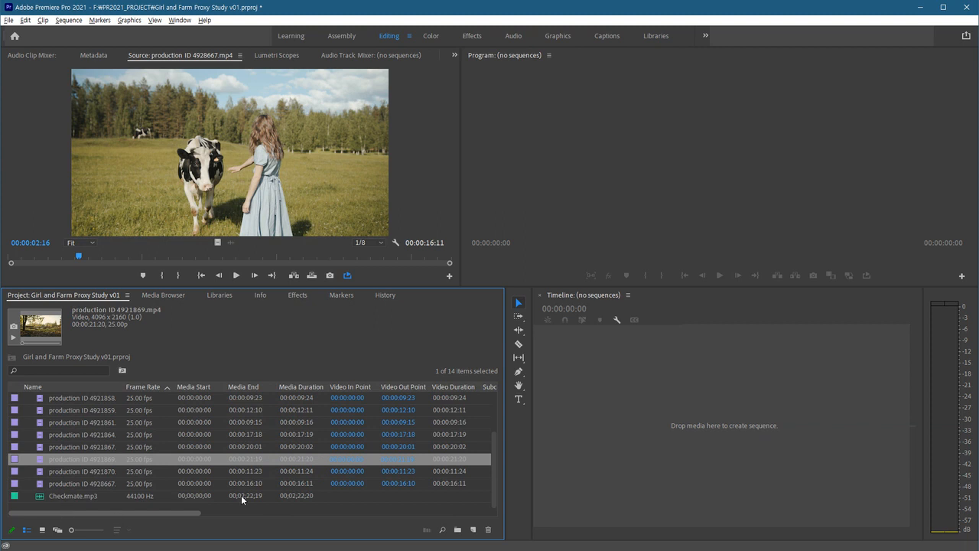
Add the Proxy File Path, Proxy Media File Name and Proxy properties to the project's metadata display
{"action": "right_click", "coordinate": [113, 386]}
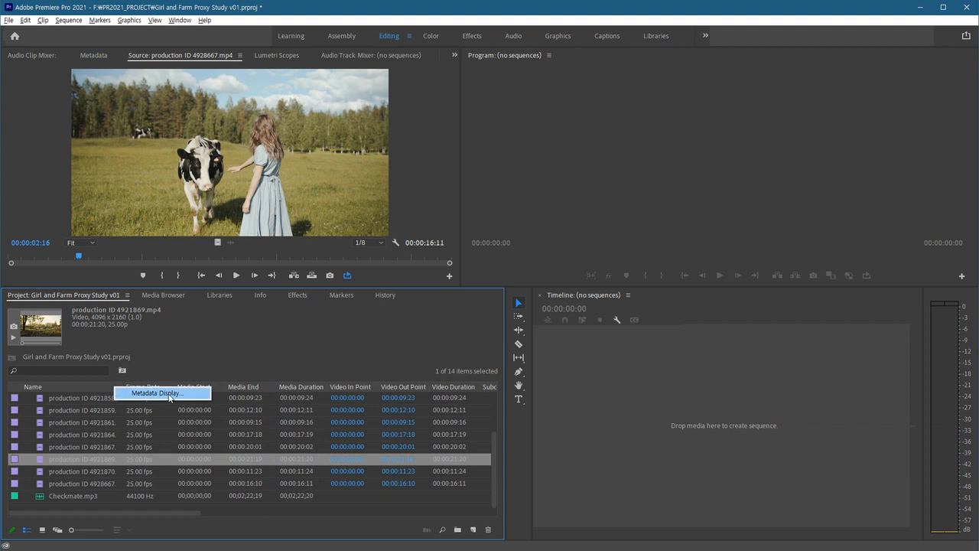
{"action": "left_click", "coordinate": [164, 394]}
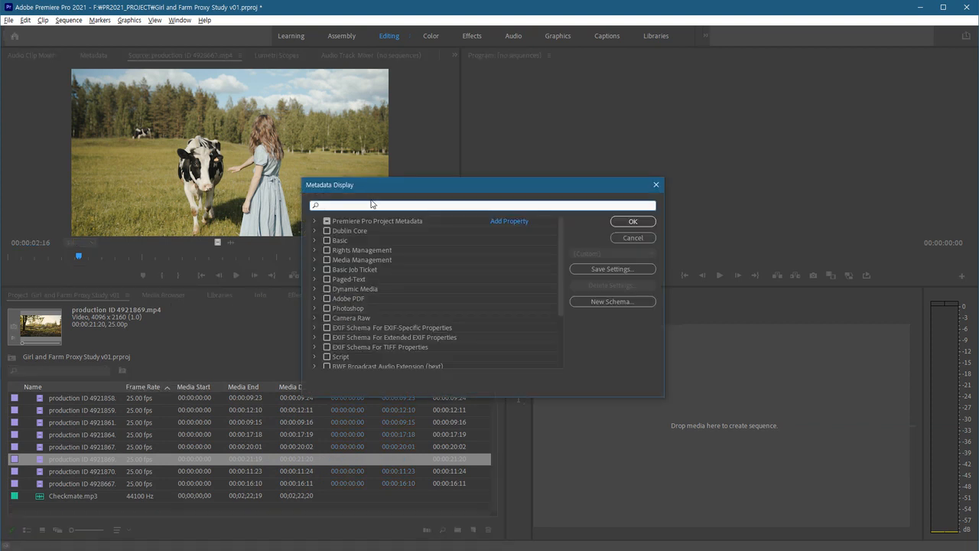
{"action": "type", "text": "proxy"}
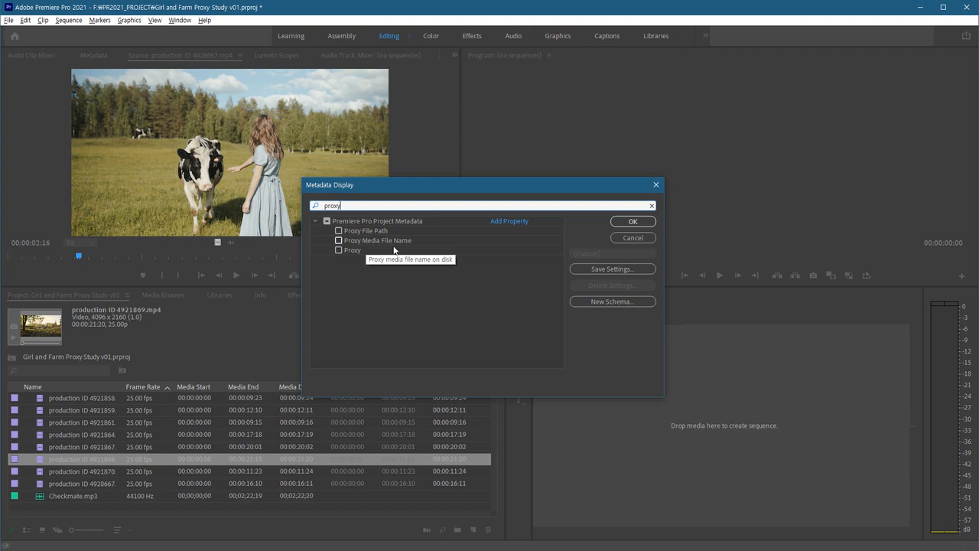
{"action": "left_click", "coordinate": [338, 231]}
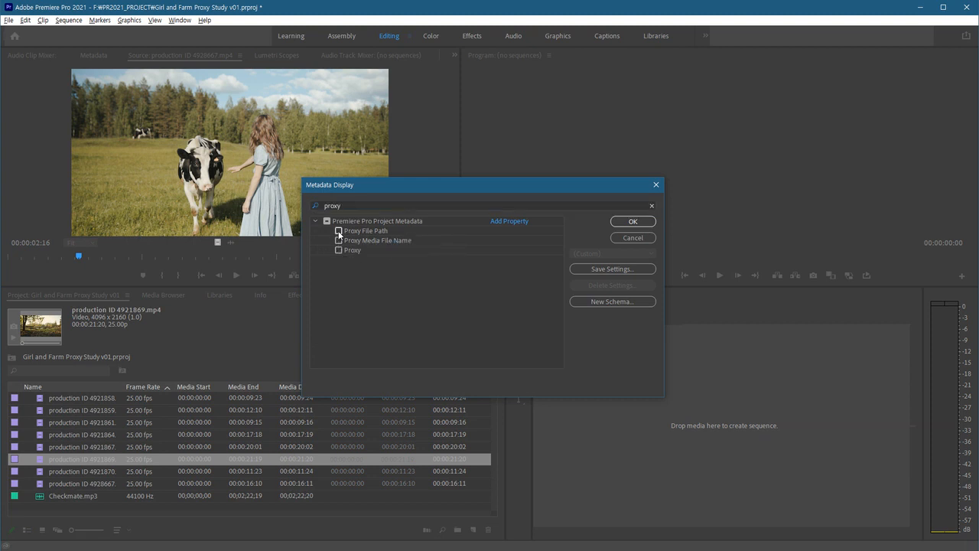
{"action": "left_click", "coordinate": [338, 240]}
{"action": "left_click", "coordinate": [338, 250]}
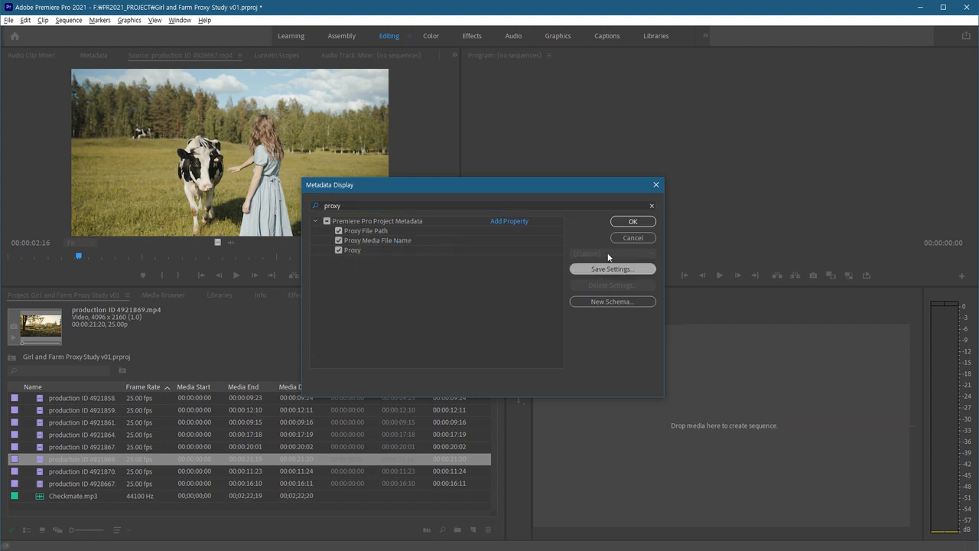
{"action": "left_click", "coordinate": [631, 222]}
Widen the Proxy Media File Path and Proxy Media File Name columns and check the clips' proxy status
{"action": "left_click_drag", "start_coordinate": [172, 512], "coordinate": [494, 518]}
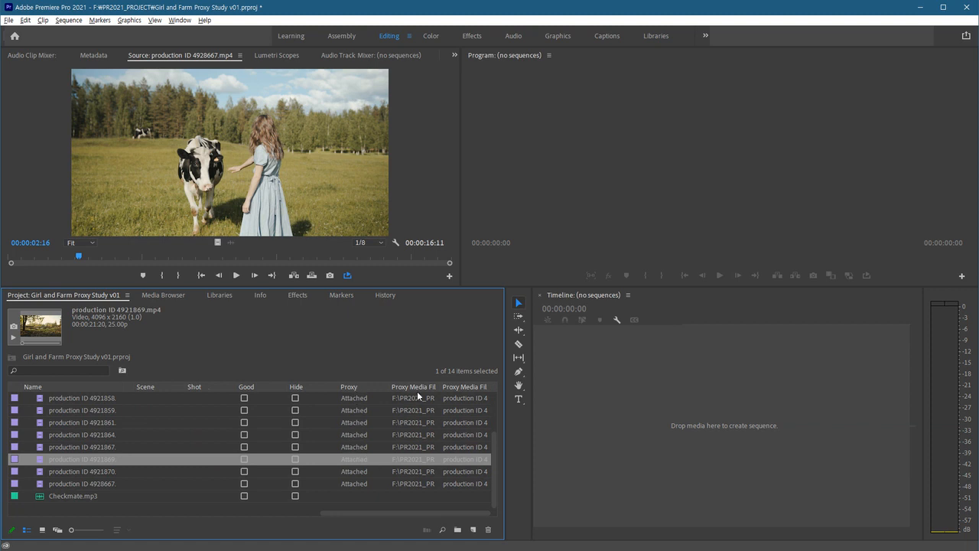
{"action": "left_click_drag", "start_coordinate": [390, 389], "coordinate": [536, 389]}
{"action": "left_click_drag", "start_coordinate": [446, 513], "coordinate": [515, 517]}
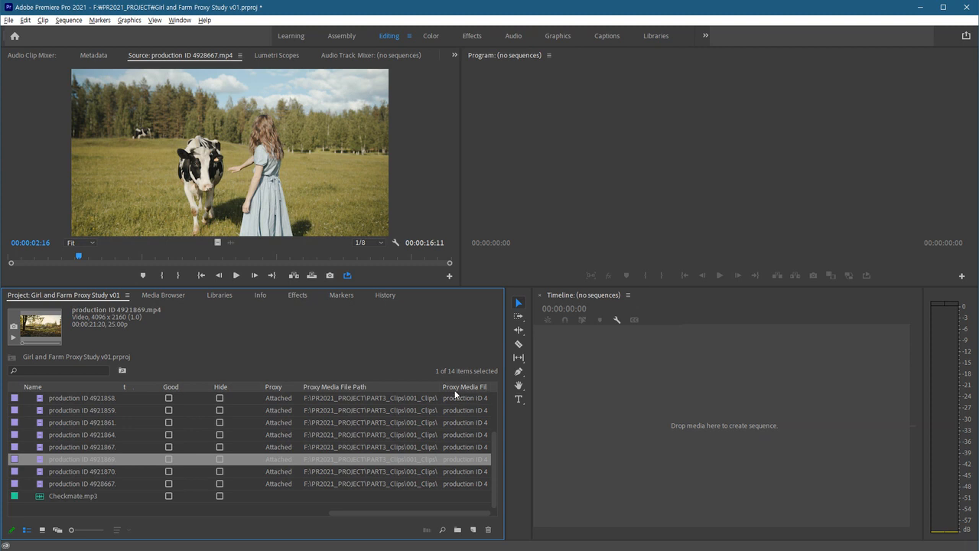
{"action": "left_click_drag", "start_coordinate": [491, 387], "coordinate": [510, 387]}
{"action": "left_click_drag", "start_coordinate": [456, 514], "coordinate": [482, 516]}
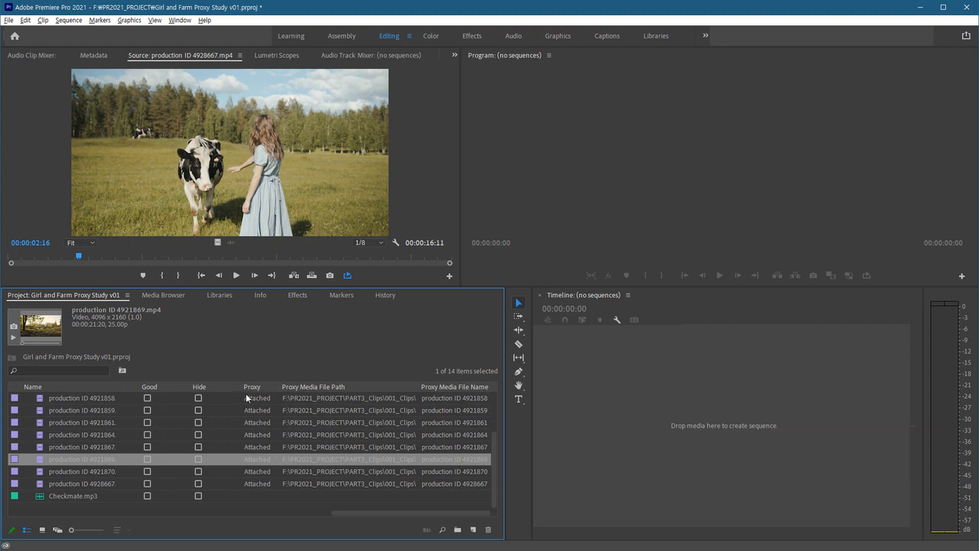
{"action": "left_click_drag", "start_coordinate": [256, 394], "coordinate": [252, 448]}
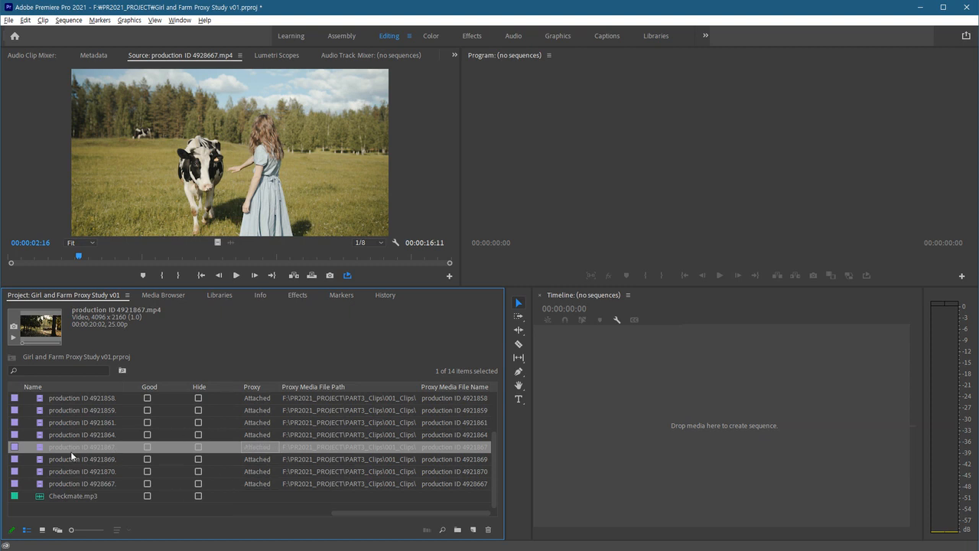
Open production ID 4921861.mp4 in the source monitor, set its playback resolution to Full and play it
{"action": "left_click", "coordinate": [40, 426]}
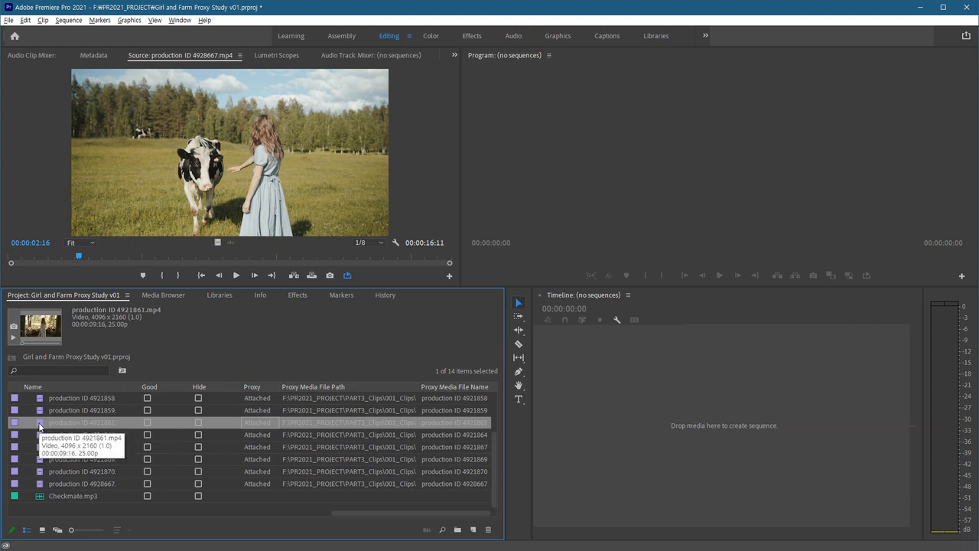
{"action": "double_click", "coordinate": [40, 426]}
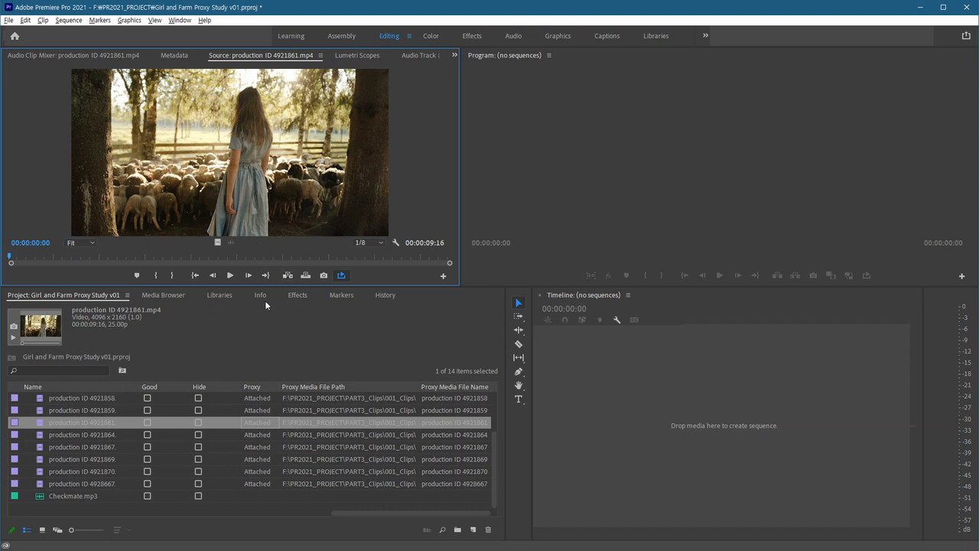
{"action": "left_click", "coordinate": [375, 250]}
{"action": "left_click", "coordinate": [365, 277]}
{"action": "left_click", "coordinate": [370, 246]}
{"action": "left_click", "coordinate": [374, 257]}
{"action": "left_click", "coordinate": [231, 275]}
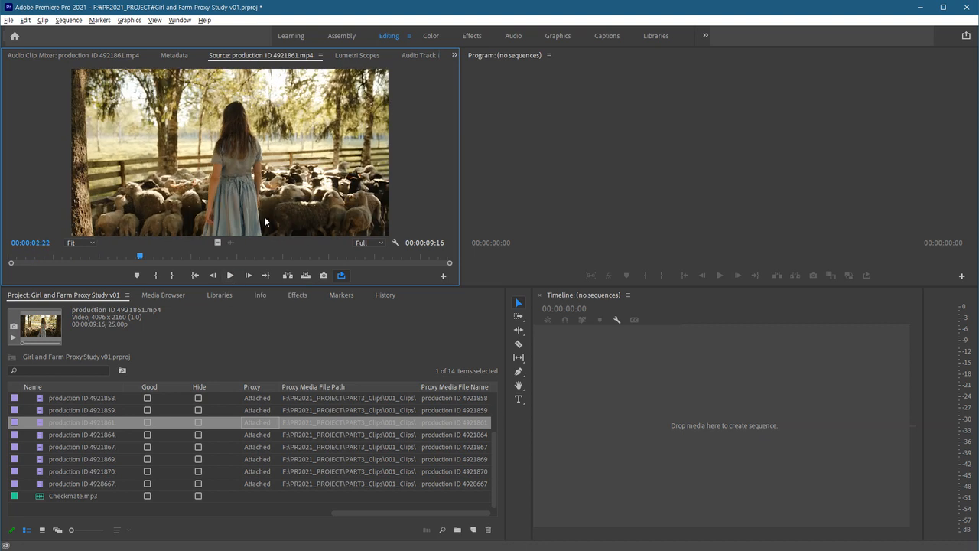
Add the Toggle Proxies control to the source monitor's controls, in front of the marker control
{"action": "left_click", "coordinate": [444, 277]}
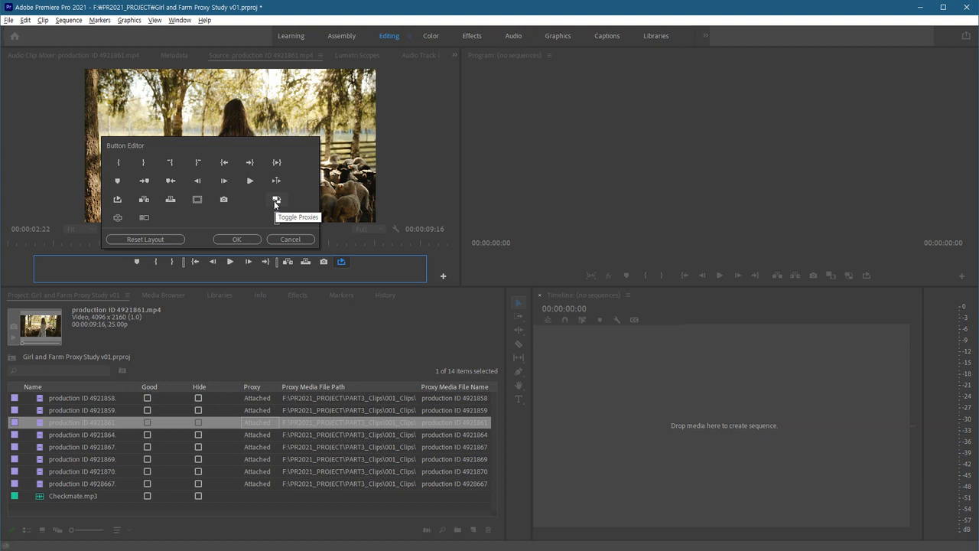
{"action": "left_click_drag", "start_coordinate": [276, 201], "coordinate": [118, 262]}
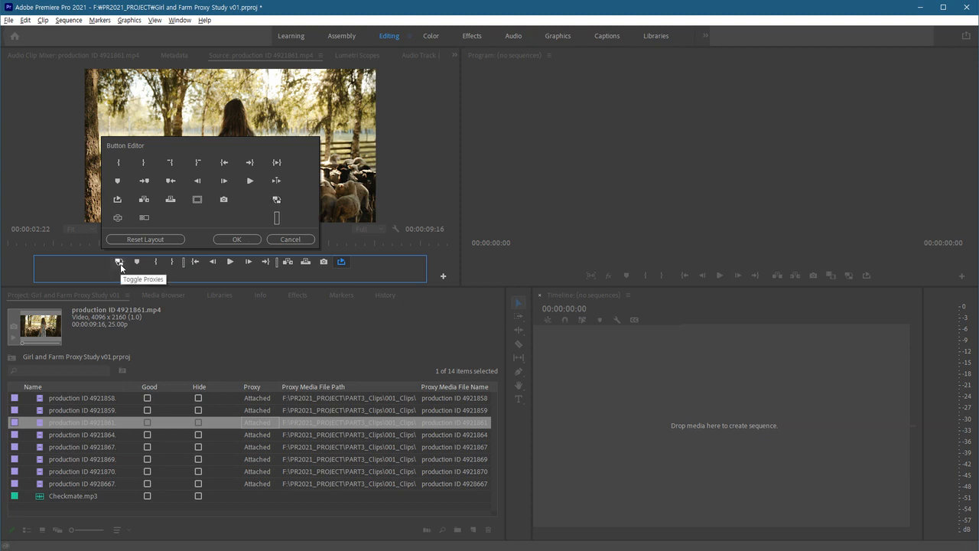
{"action": "left_click", "coordinate": [237, 239]}
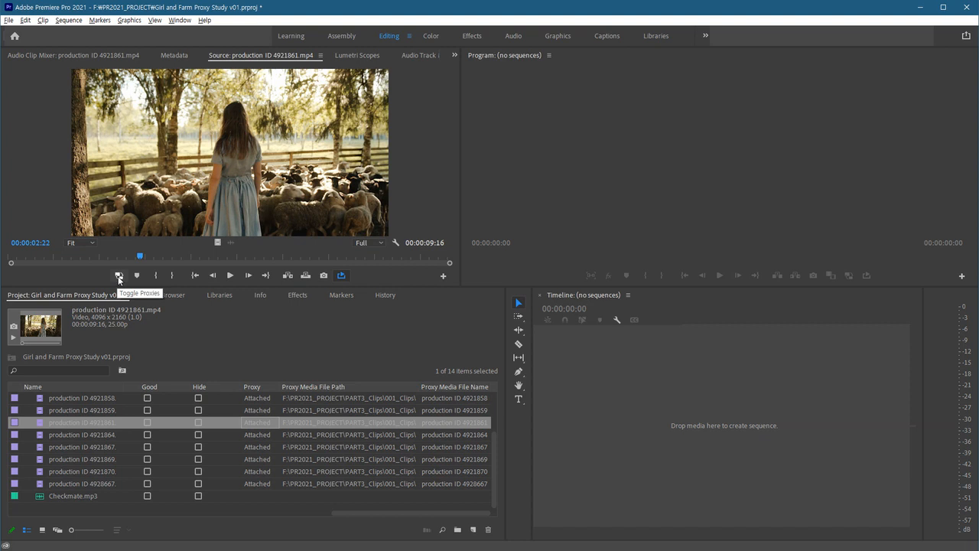
Compare playback and scrubbing of the production ID 4921861 clip with proxies enabled and with proxies disabled
{"action": "left_click", "coordinate": [118, 276]}
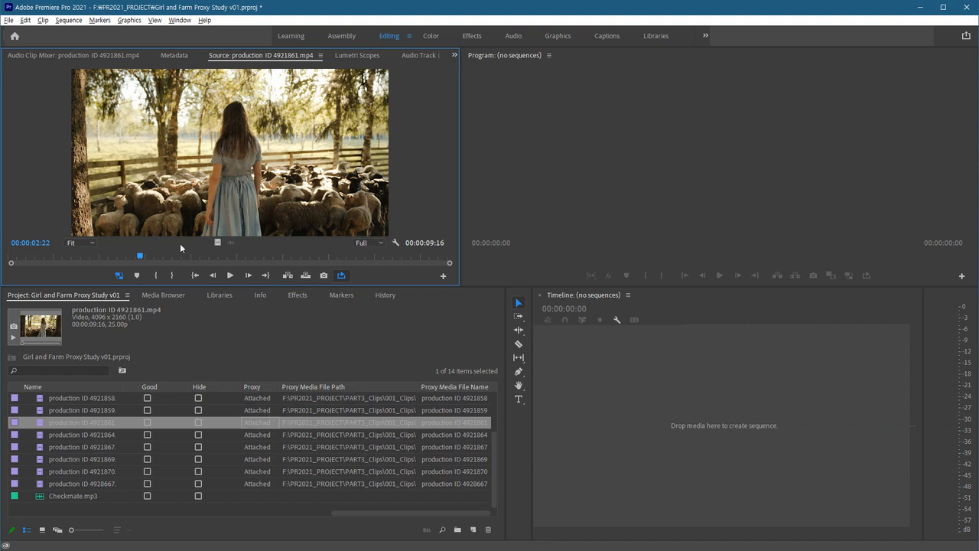
{"action": "left_click", "coordinate": [231, 274]}
{"action": "left_click_drag", "start_coordinate": [220, 257], "coordinate": [112, 263]}
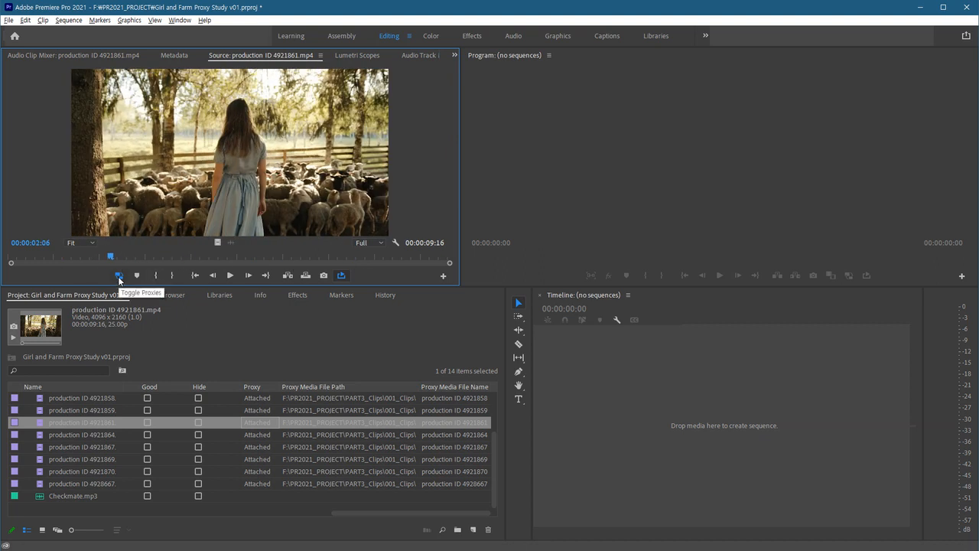
{"action": "left_click", "coordinate": [119, 276]}
{"action": "left_click_drag", "start_coordinate": [126, 253], "coordinate": [148, 260]}
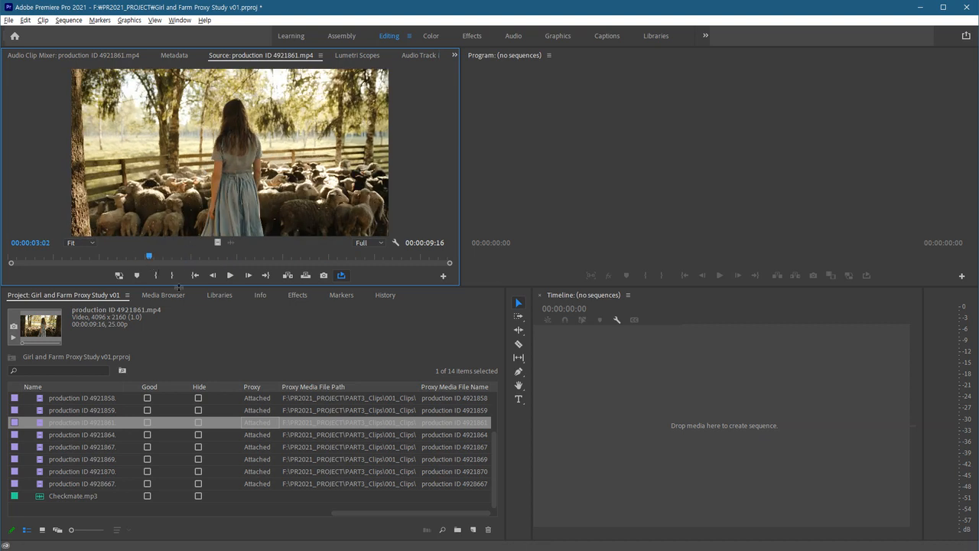
Enable proxies and check how smoothly the production ID 4921861 clip scrubs and plays in the source monitor
{"action": "left_click", "coordinate": [119, 276]}
{"action": "left_click_drag", "start_coordinate": [151, 257], "coordinate": [265, 262]}
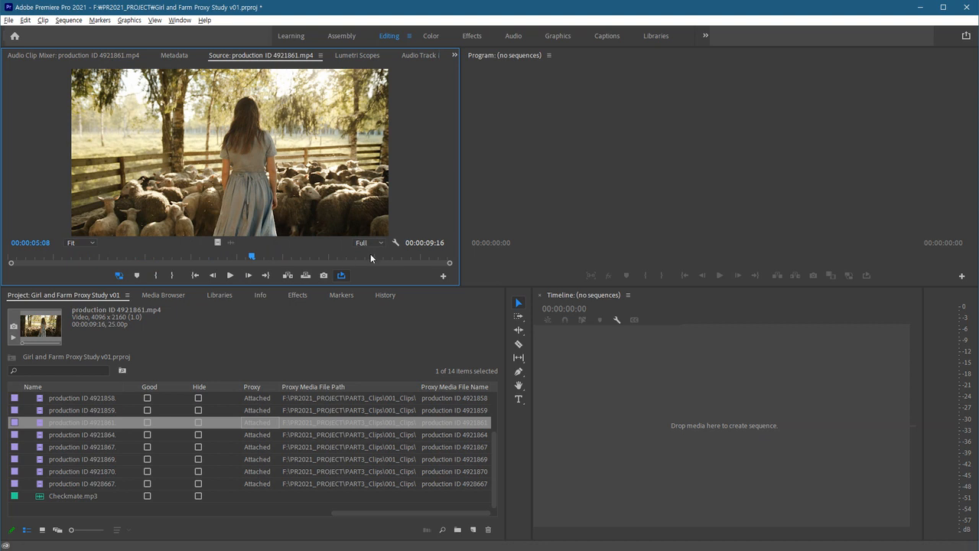
{"action": "left_click_drag", "start_coordinate": [247, 261], "coordinate": [88, 259]}
{"action": "key", "text": "space"}
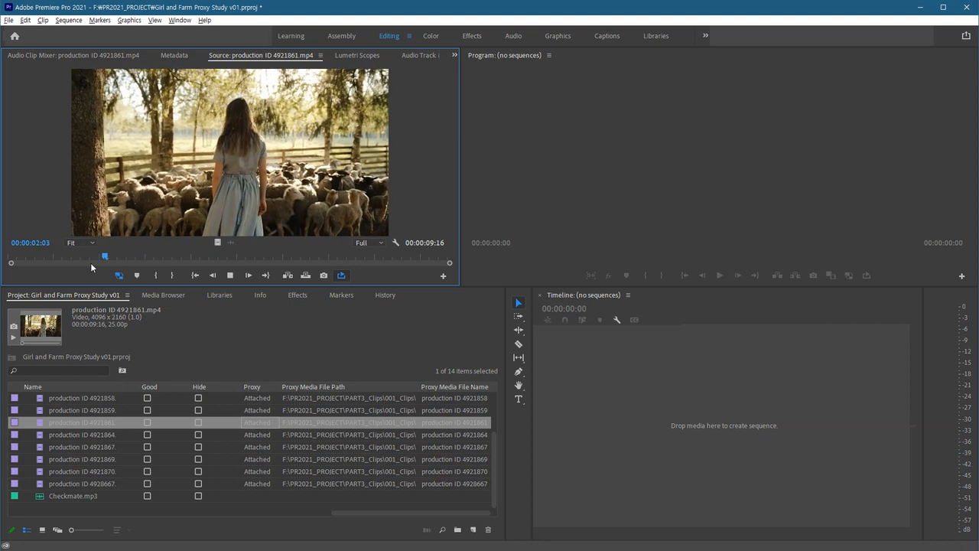
{"action": "key", "text": "space"}
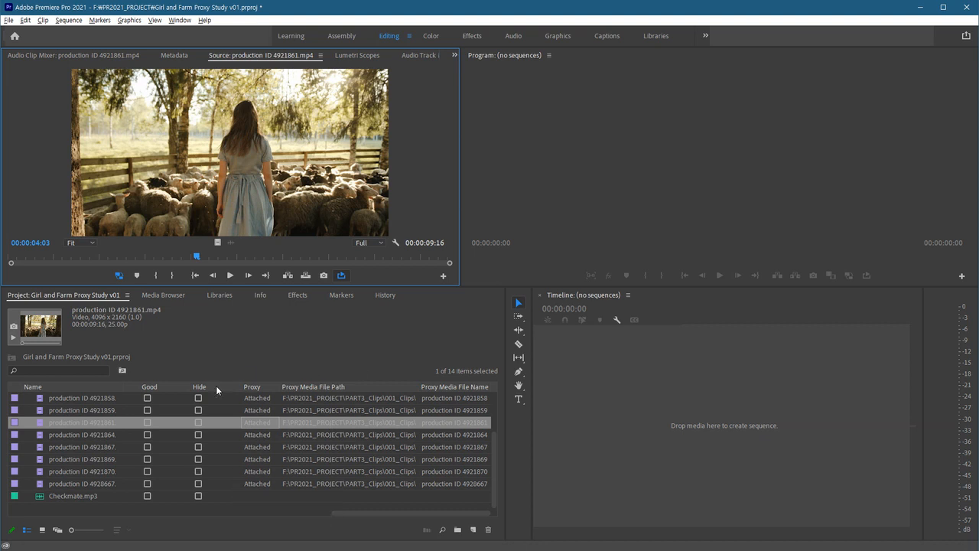
{"action": "left_click", "coordinate": [119, 276]}
Switch to File Explorer, open PART3_Clips > 001_Clips > 4K and check the file details of production ID 4919746.mp4
{"action": "mouse_move", "coordinate": [214, 543]}
{"action": "left_click", "coordinate": [176, 523]}
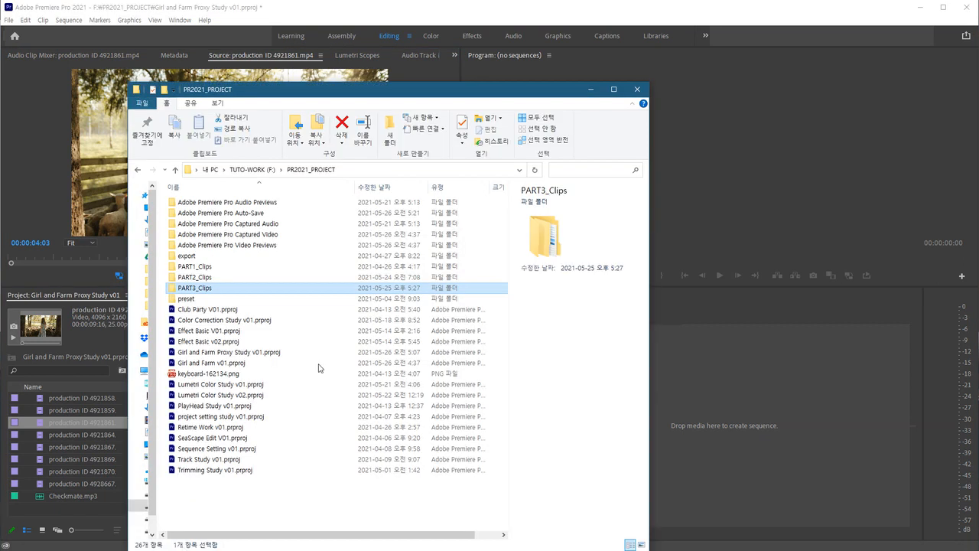
{"action": "left_click_drag", "start_coordinate": [417, 90], "coordinate": [626, 31]}
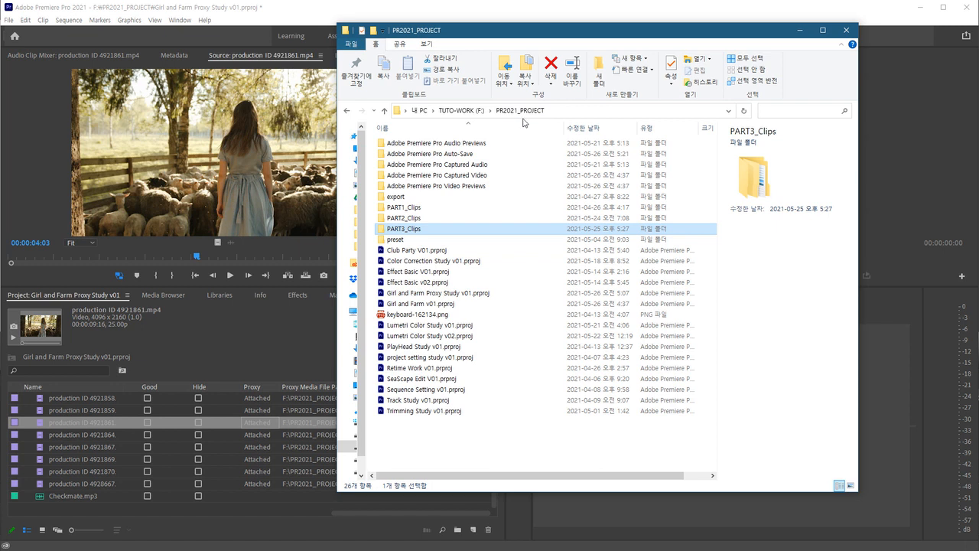
{"action": "double_click", "coordinate": [408, 230]}
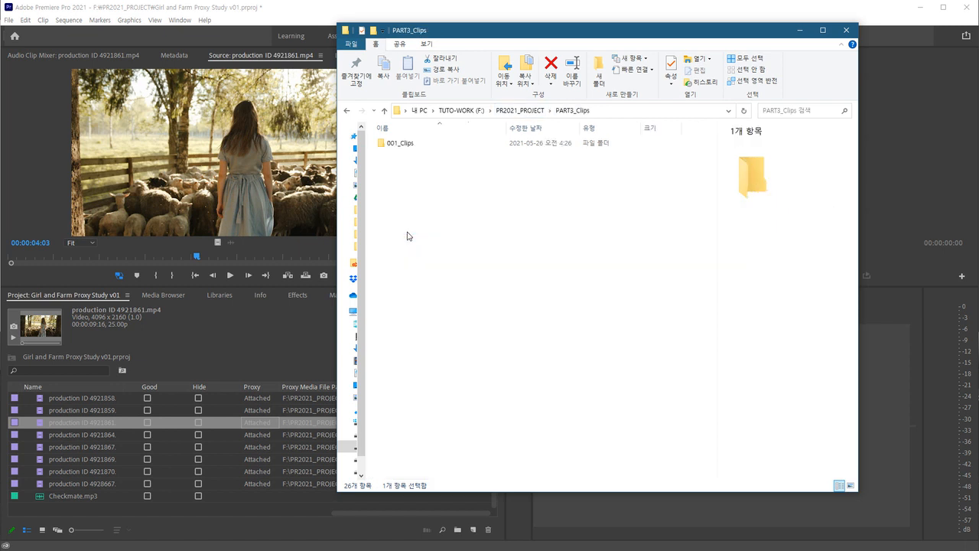
{"action": "double_click", "coordinate": [403, 146]}
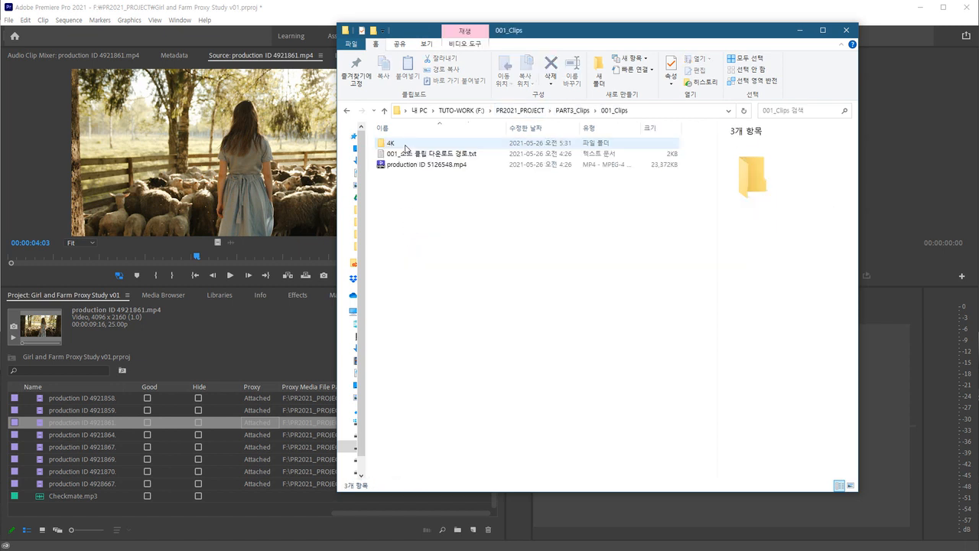
{"action": "double_click", "coordinate": [386, 145]}
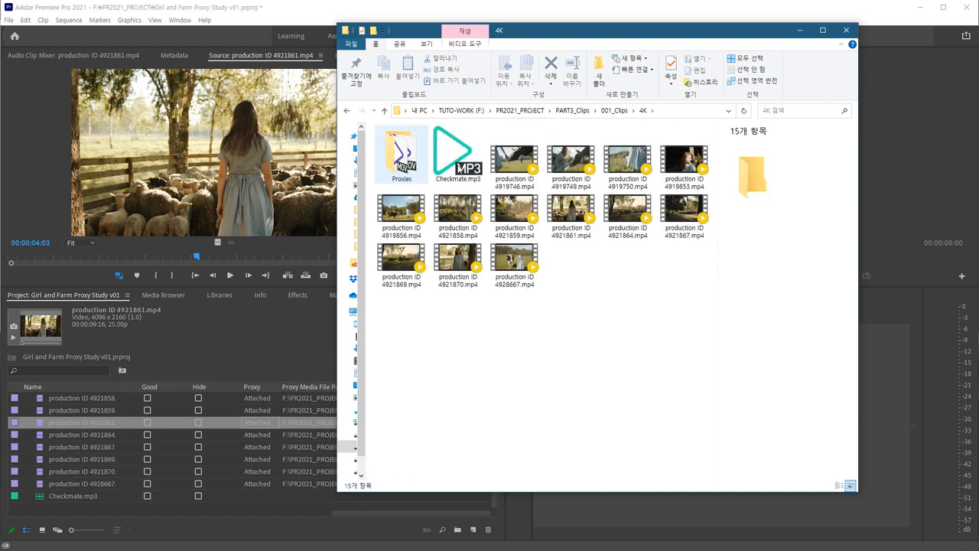
{"action": "left_click_drag", "start_coordinate": [588, 31], "coordinate": [630, 53]}
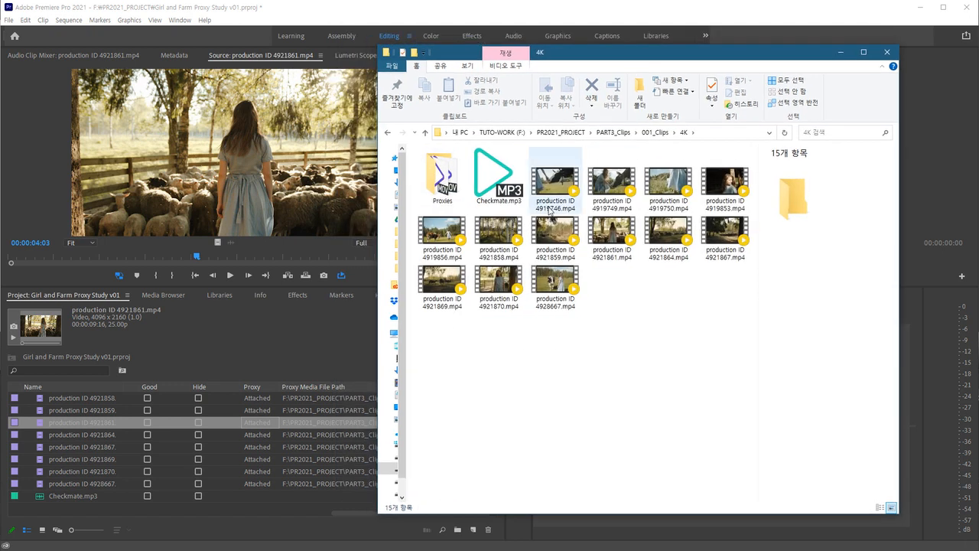
{"action": "left_click", "coordinate": [556, 184]}
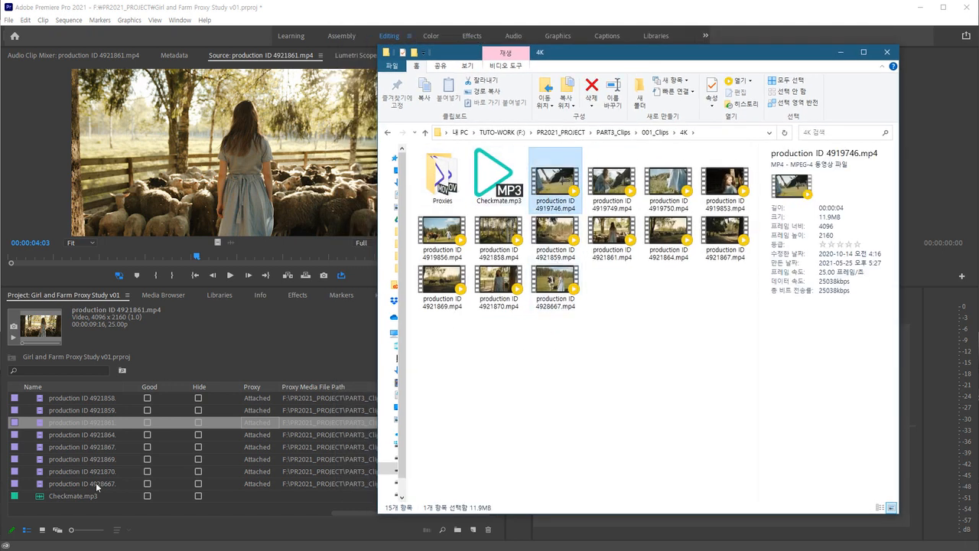
{"action": "left_click", "coordinate": [634, 310]}
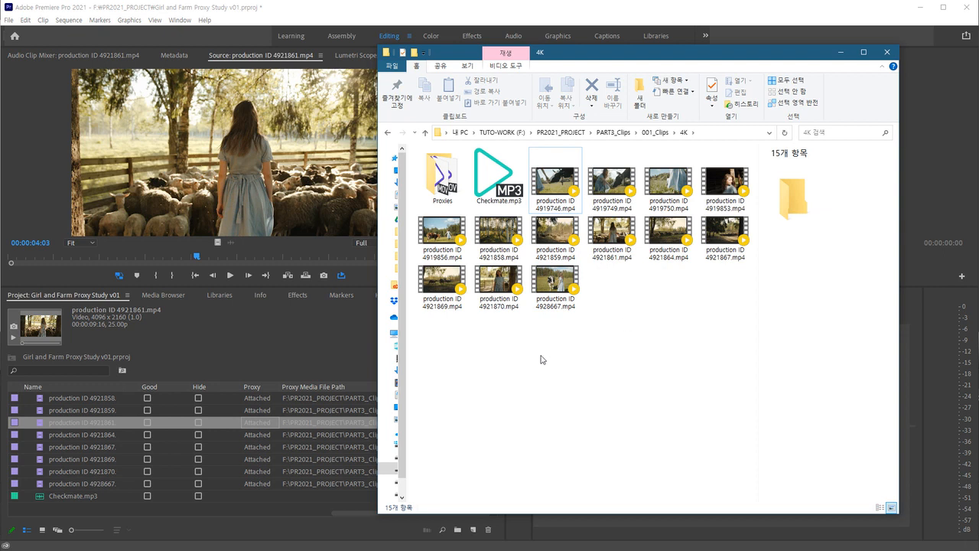
Open the Proxies folder and check the frame size and file size of the first five proxy MOV files
{"action": "left_click", "coordinate": [459, 153]}
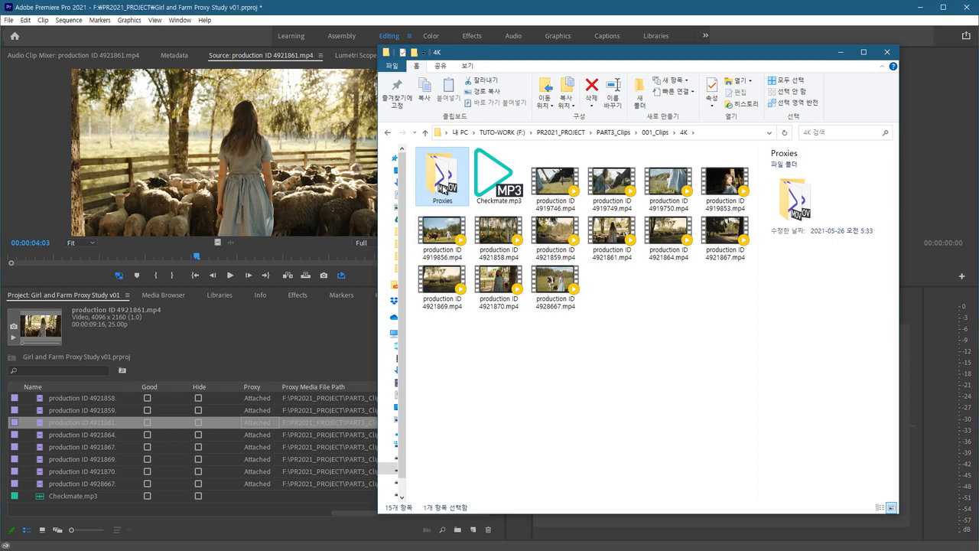
{"action": "double_click", "coordinate": [434, 184]}
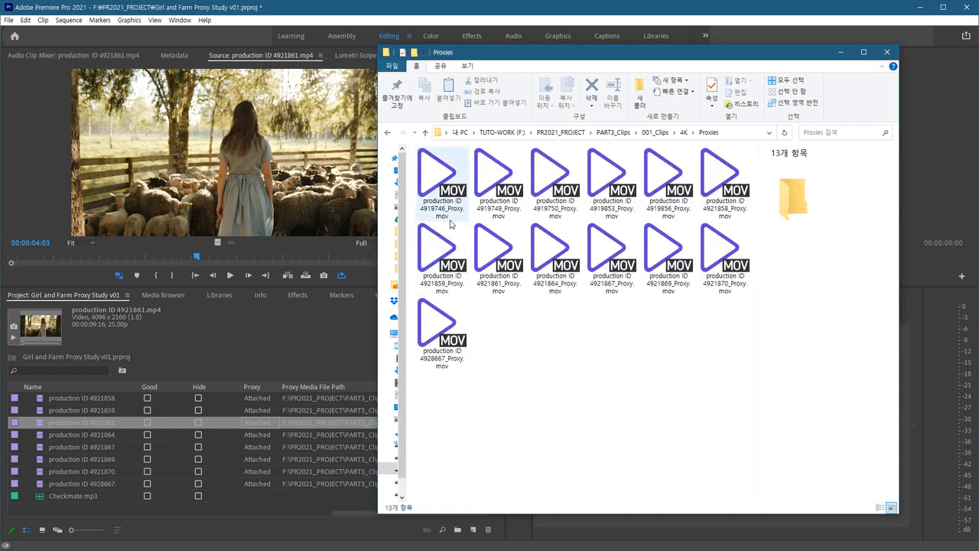
{"action": "left_click", "coordinate": [442, 217]}
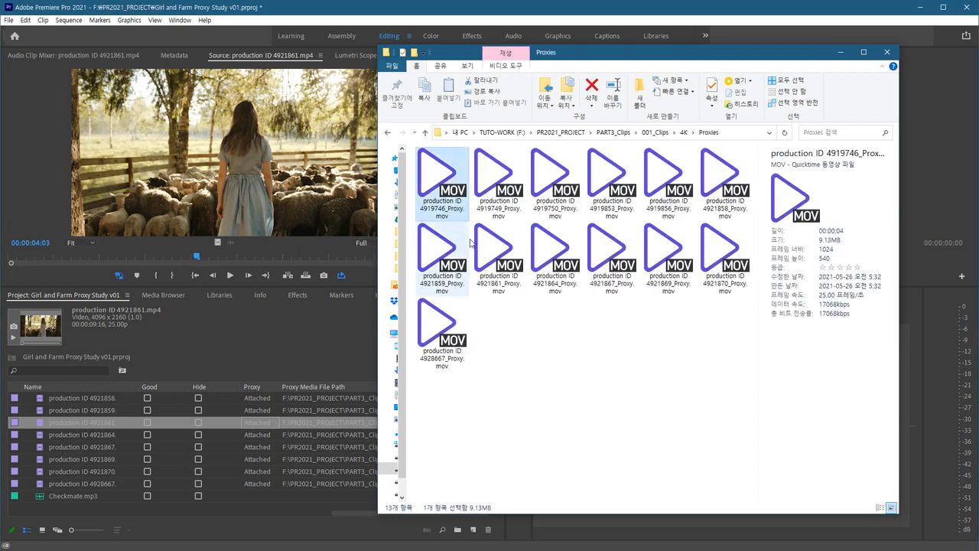
{"action": "left_click", "coordinate": [505, 221]}
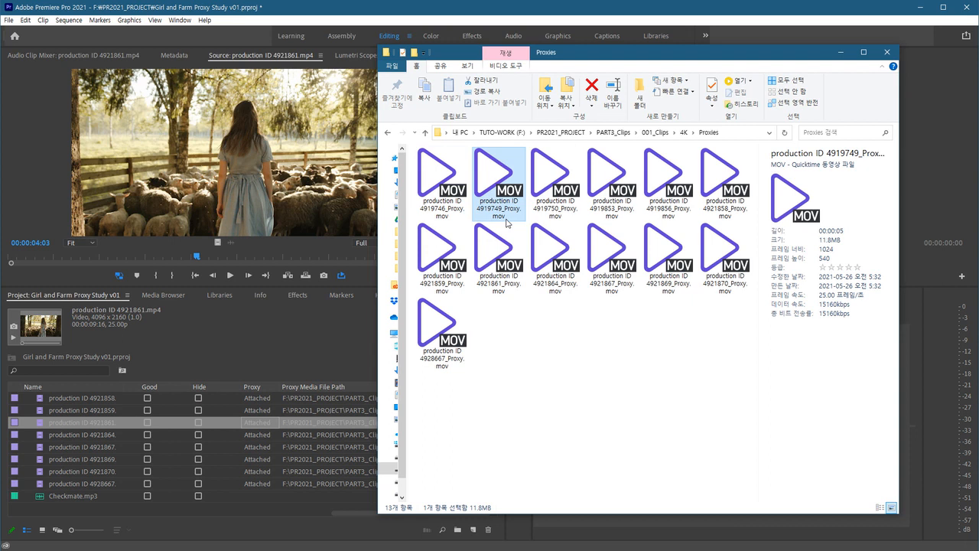
{"action": "left_click", "coordinate": [534, 211]}
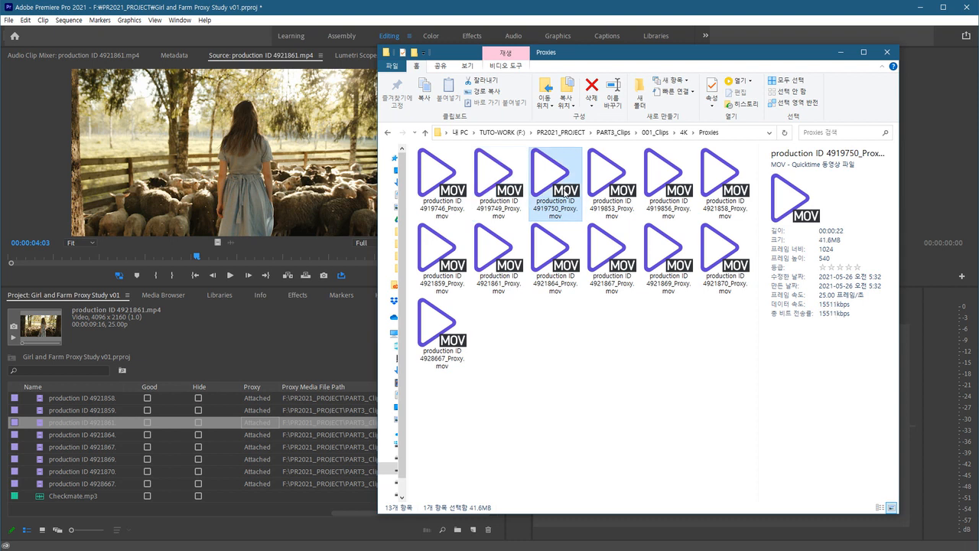
{"action": "left_click", "coordinate": [621, 201]}
{"action": "left_click", "coordinate": [668, 206]}
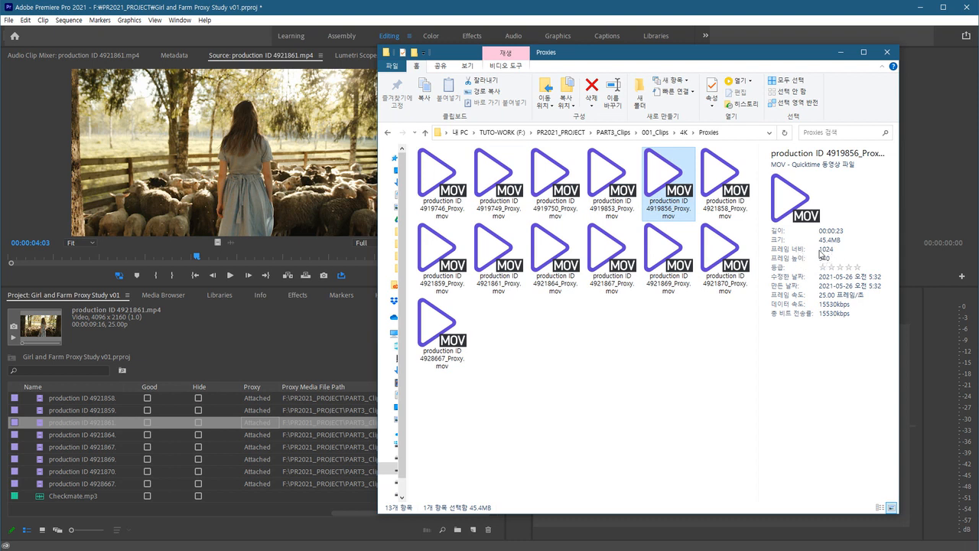
Return to the 4K folder and check the frame size of the original production ID 4919746.mp4
{"action": "left_click", "coordinate": [683, 133]}
{"action": "left_click", "coordinate": [556, 366]}
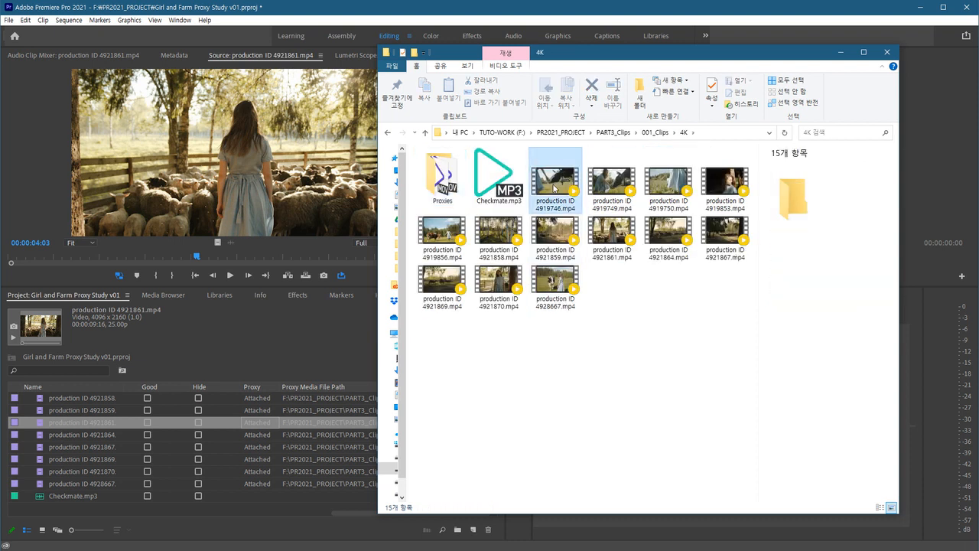
{"action": "left_click", "coordinate": [557, 184]}
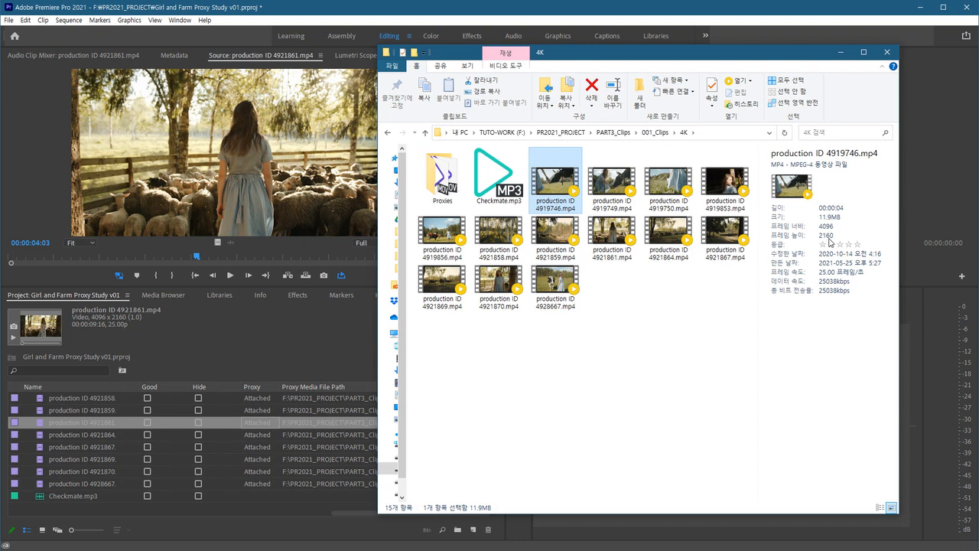
Reopen the Proxies folder and inspect the details of further proxy files, from 4919853 through 4928667
{"action": "double_click", "coordinate": [442, 180]}
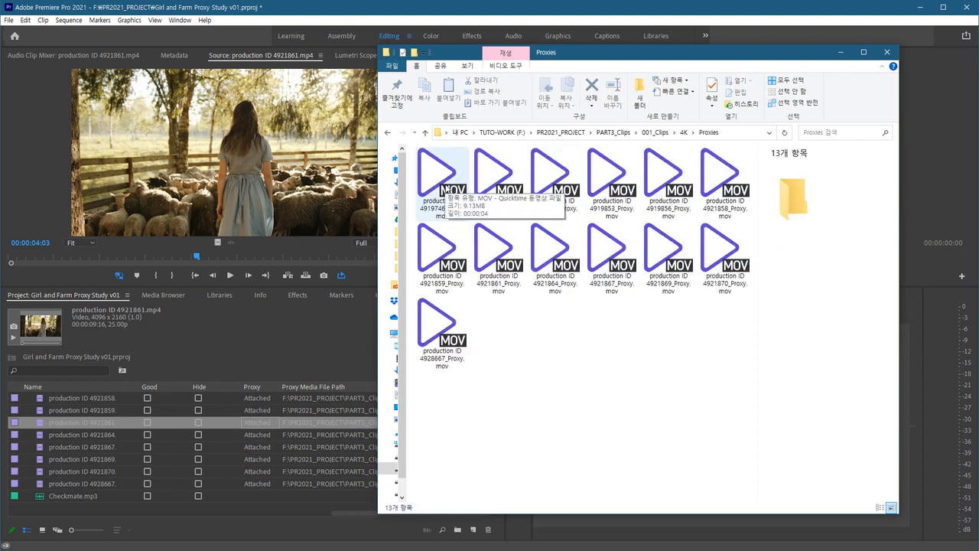
{"action": "left_click", "coordinate": [588, 211]}
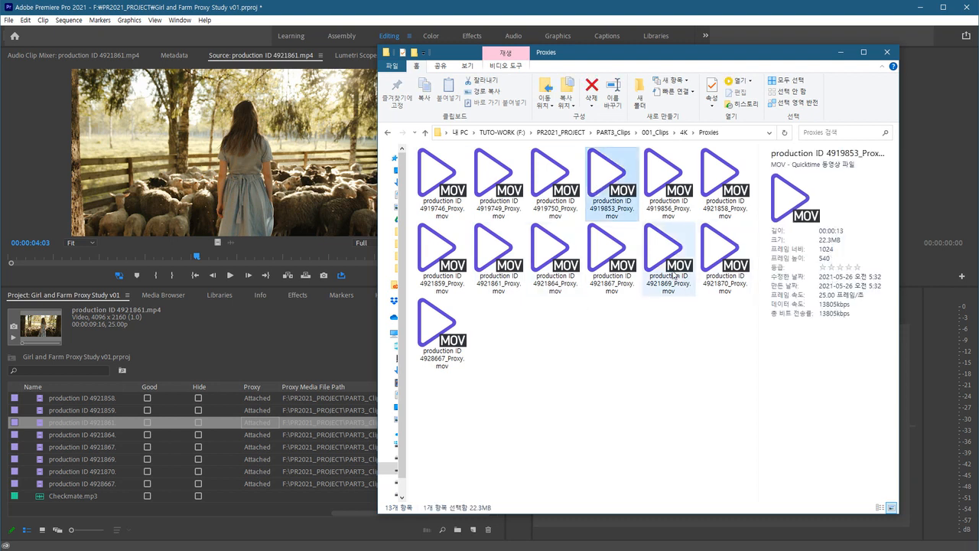
{"action": "left_click", "coordinate": [669, 260]}
{"action": "left_click", "coordinate": [612, 260]}
{"action": "left_click", "coordinate": [554, 260]}
{"action": "left_click", "coordinate": [501, 260]}
{"action": "left_click", "coordinate": [443, 260]}
{"action": "left_click", "coordinate": [443, 333]}
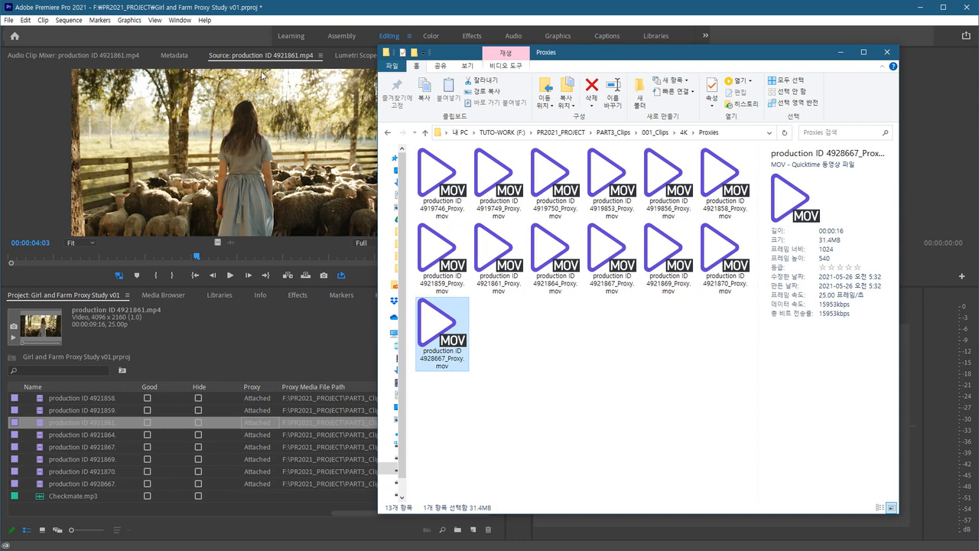
Switch back to Premiere Pro and scrub the production ID 4921861 clip in the source monitor
{"action": "left_click", "coordinate": [293, 13]}
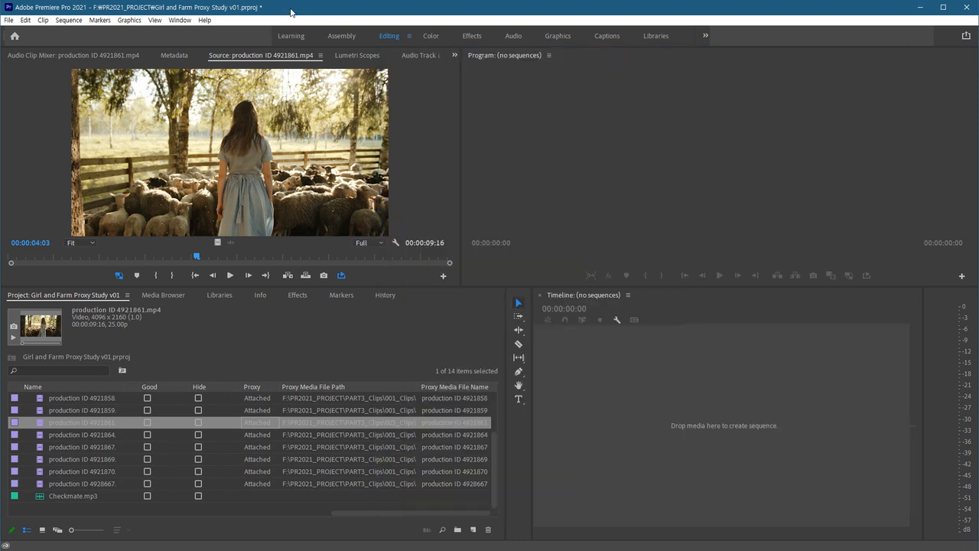
{"action": "left_click", "coordinate": [120, 276]}
{"action": "left_click_drag", "start_coordinate": [176, 256], "coordinate": [151, 255]}
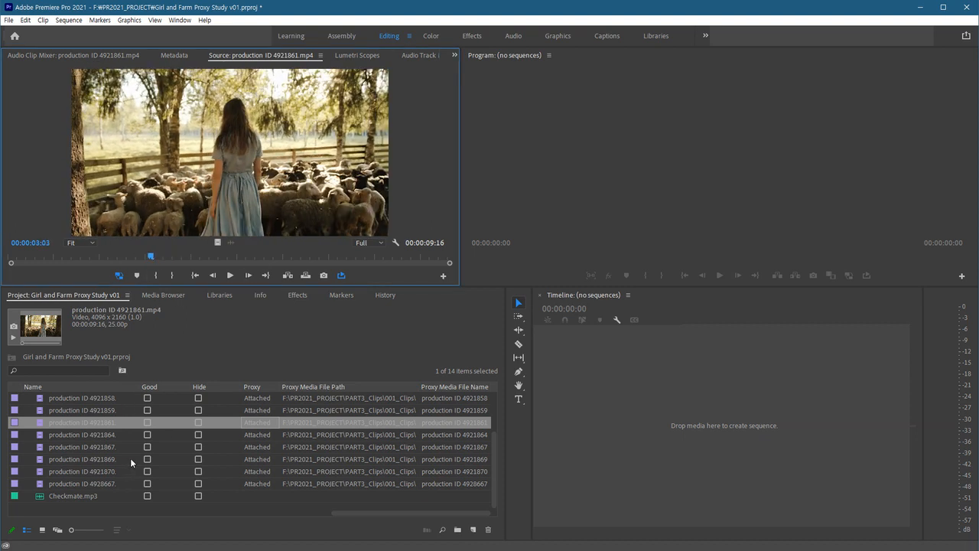
Narrow the project panel to enlarge the timeline and create a new sequence from all 13 production ID clips
{"action": "left_click_drag", "start_coordinate": [530, 442], "coordinate": [401, 443]}
{"action": "left_click_drag", "start_coordinate": [270, 511], "coordinate": [16, 513]}
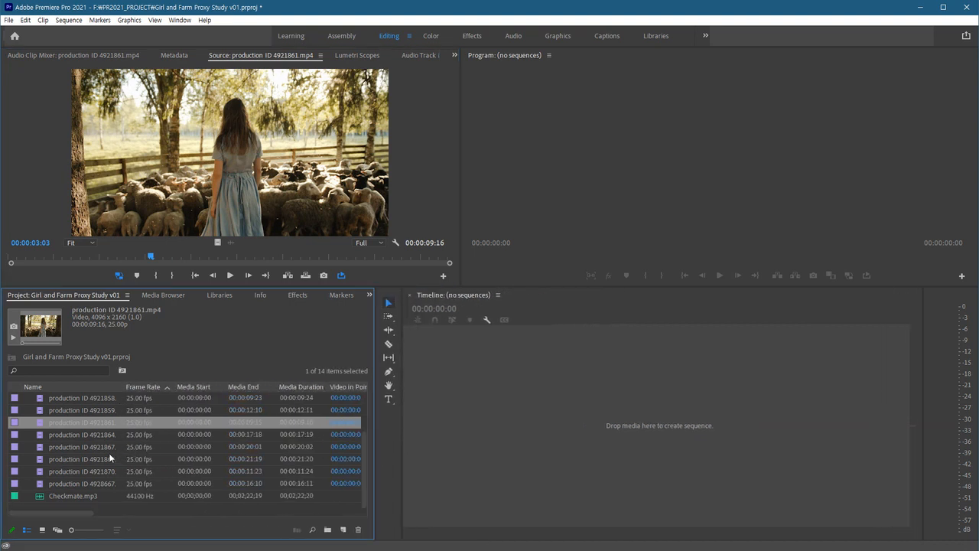
{"action": "left_click", "coordinate": [95, 480]}
{"action": "scroll", "coordinate": [93, 459], "scroll_direction": "up", "scroll_amount": 3}
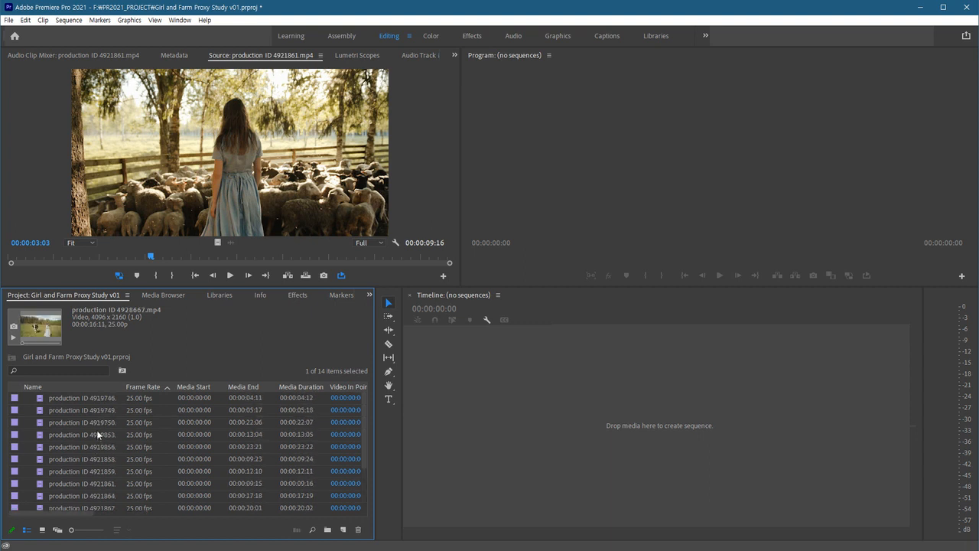
{"action": "left_click", "coordinate": [98, 395], "text": "shift"}
{"action": "scroll", "coordinate": [141, 451], "scroll_direction": "down", "scroll_amount": 3}
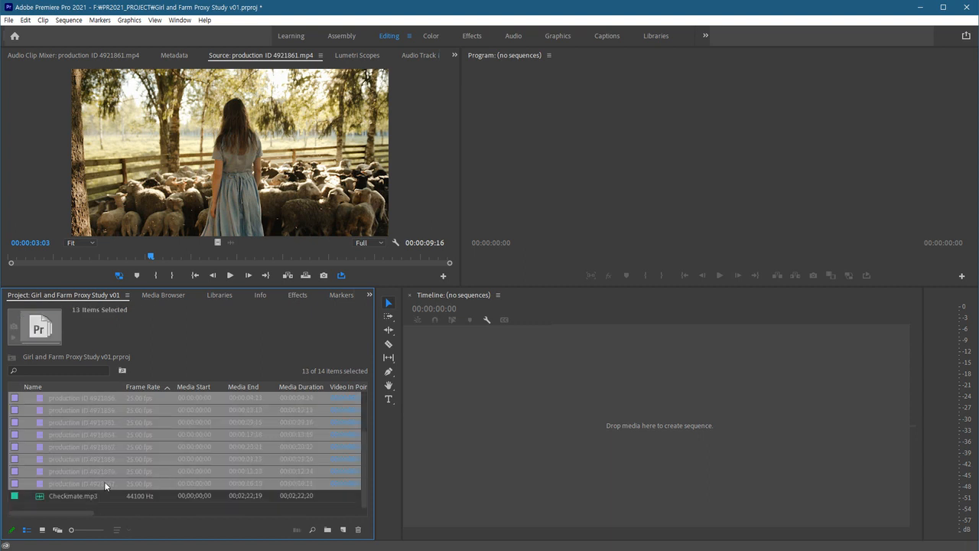
{"action": "left_click_drag", "start_coordinate": [304, 463], "coordinate": [344, 530]}
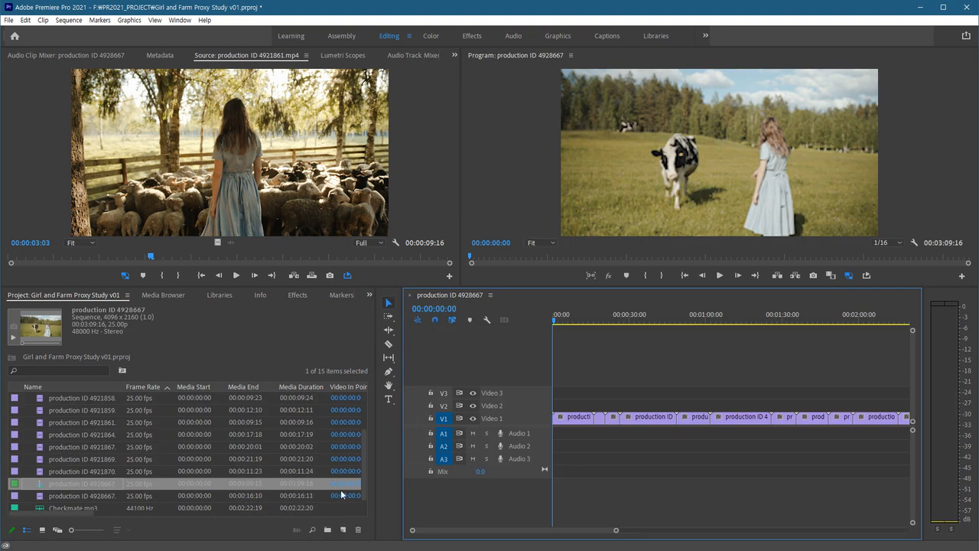
Rename the new sequence as Girl and Farm Edit v01 and open it in the timeline
{"action": "left_click", "coordinate": [96, 483]}
{"action": "type", "text": "Girl and Farm E"}
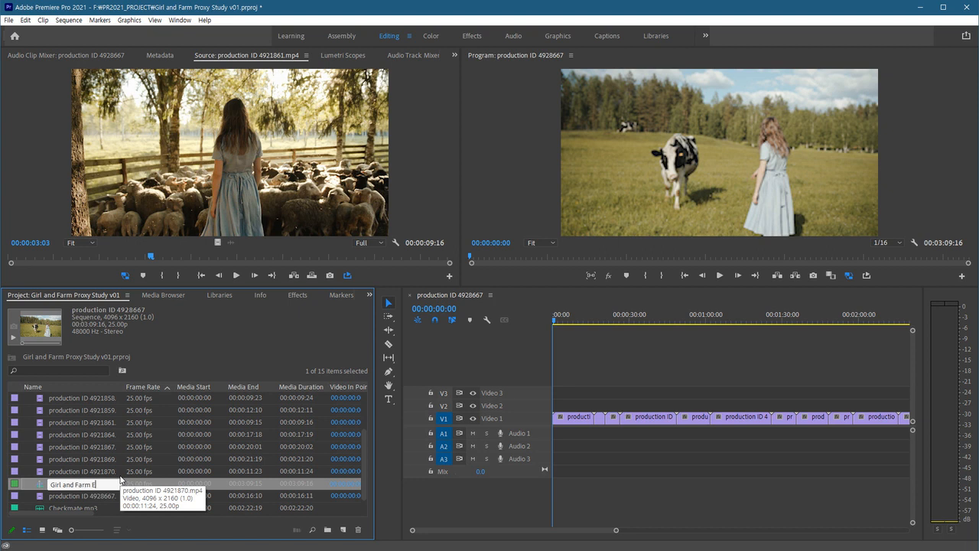
{"action": "type", "text": "dit v01"}
{"action": "key", "text": "Tab"}
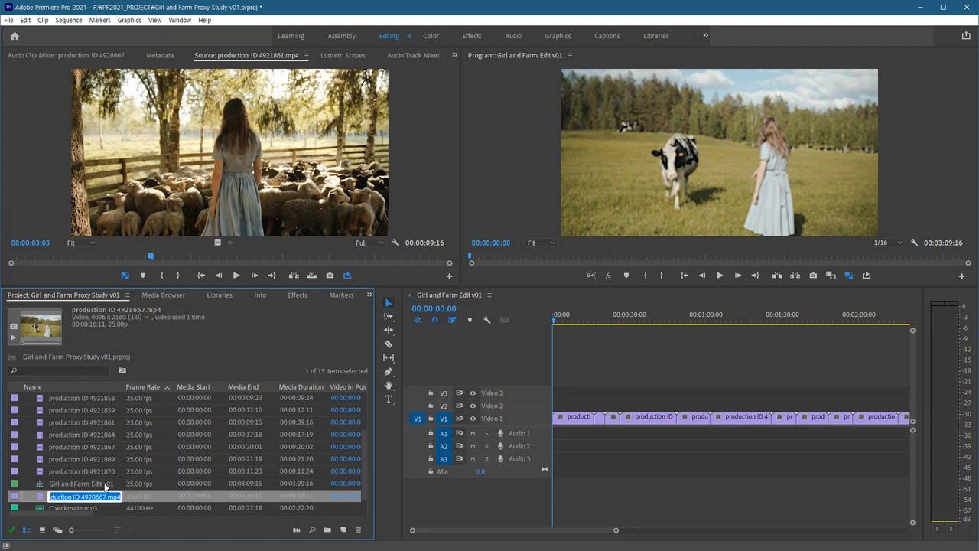
{"action": "double_click", "coordinate": [106, 483]}
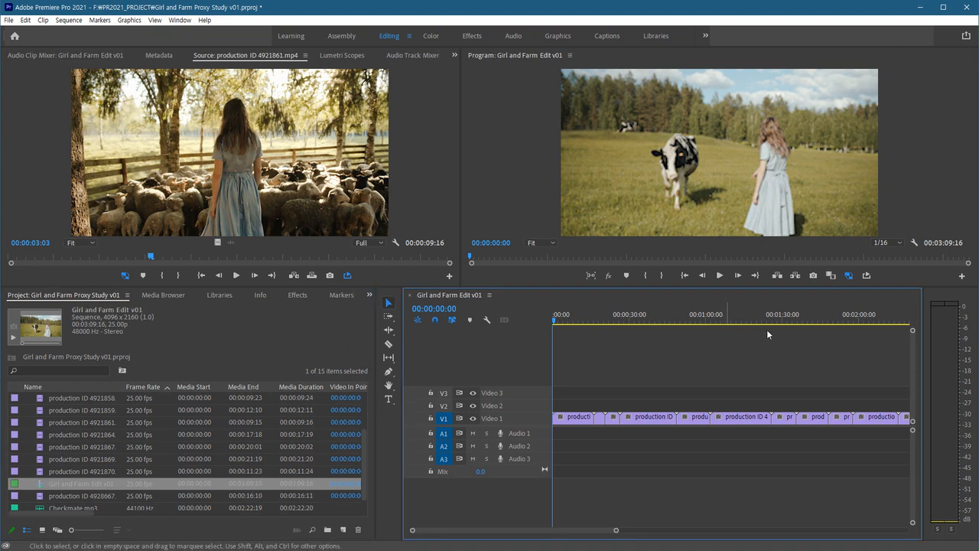
Disable proxies, fit the whole sequence in the timeline and scrub to about 00:00:58
{"action": "left_click", "coordinate": [848, 276]}
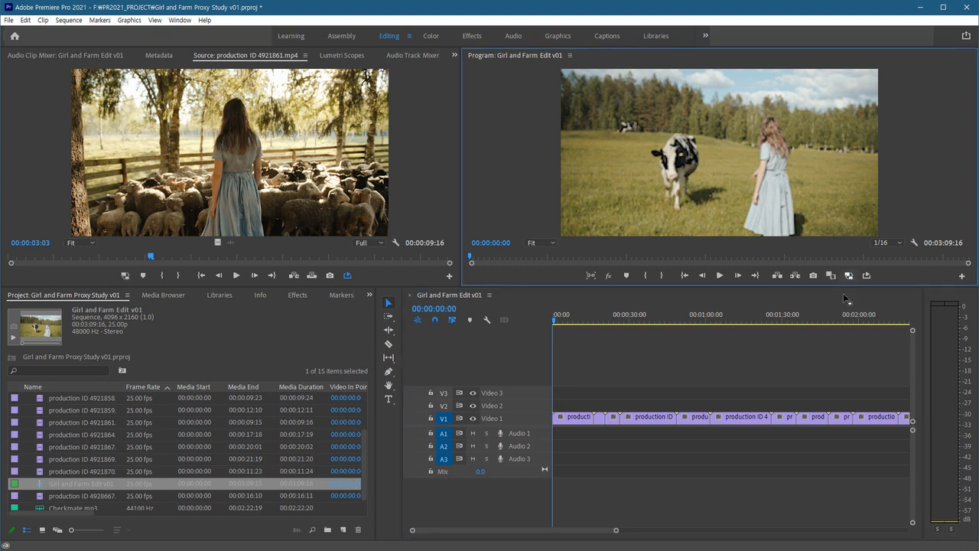
{"action": "left_click", "coordinate": [598, 373]}
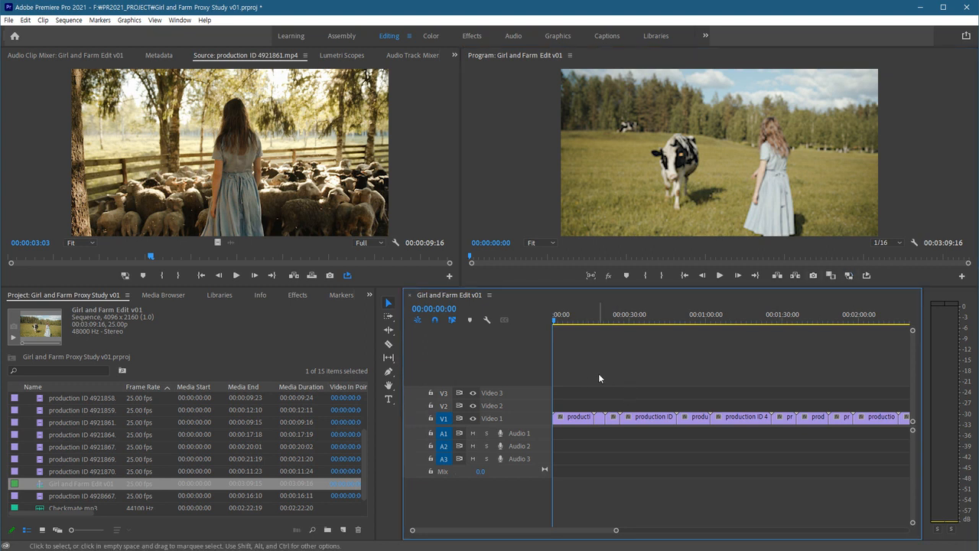
{"action": "key", "text": "backslash"}
{"action": "left_click_drag", "start_coordinate": [588, 325], "coordinate": [653, 326]}
Set the program monitor's playback resolution to Full and move the playhead to about 00:01:18
{"action": "left_click", "coordinate": [890, 242]}
{"action": "left_click", "coordinate": [876, 242]}
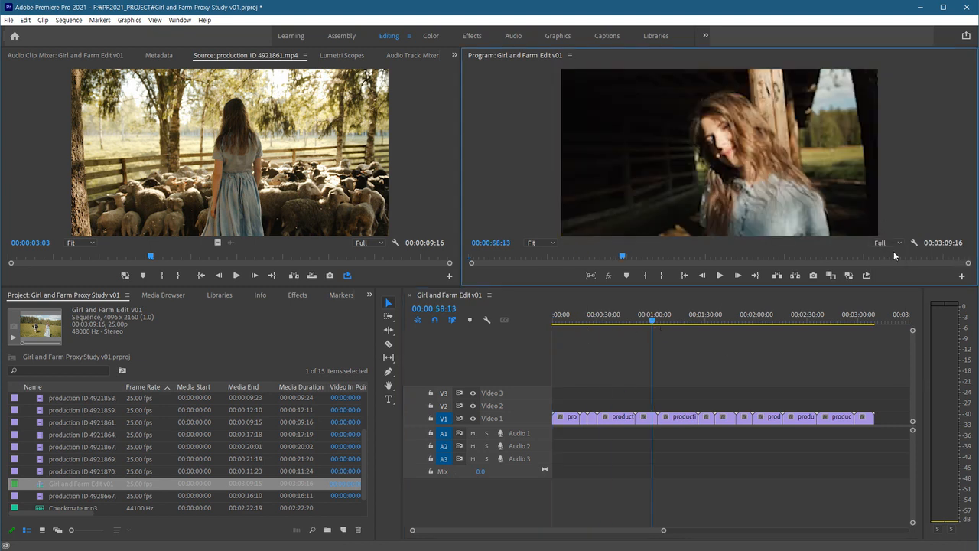
{"action": "left_click", "coordinate": [689, 323]}
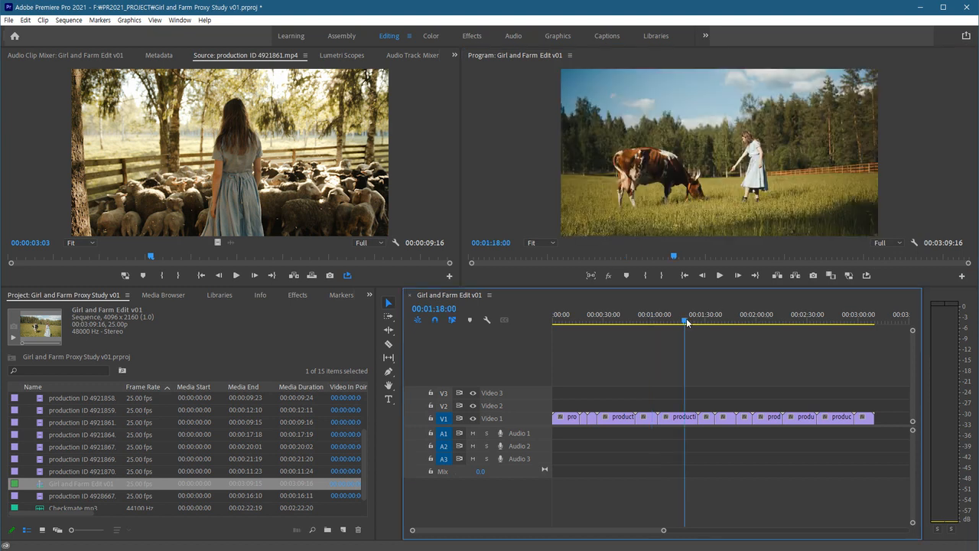
Scrub to about 00:00:29, enable proxies, scrub to about 00:01:12 and return the playhead to the sequence start
{"action": "left_click_drag", "start_coordinate": [695, 318], "coordinate": [602, 324]}
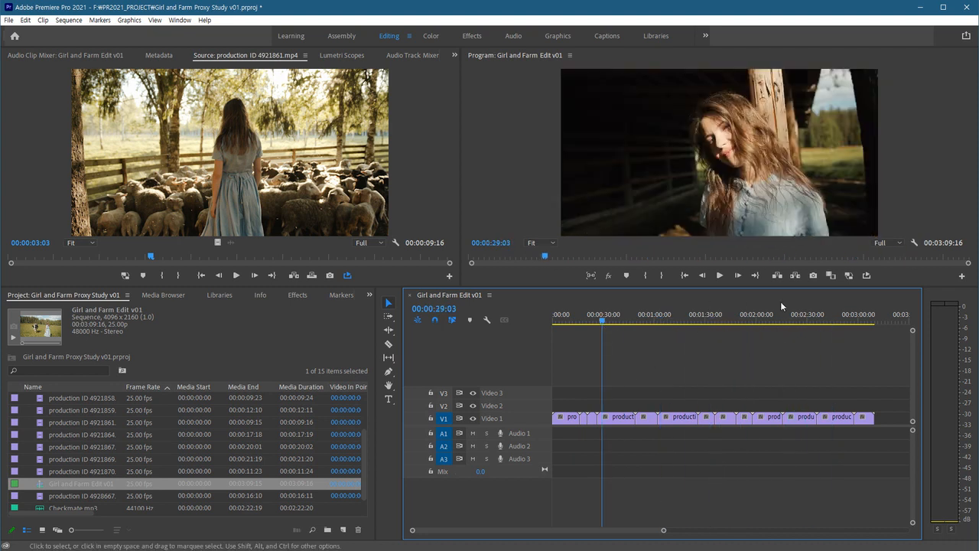
{"action": "left_click", "coordinate": [848, 277]}
{"action": "left_click_drag", "start_coordinate": [608, 325], "coordinate": [675, 348]}
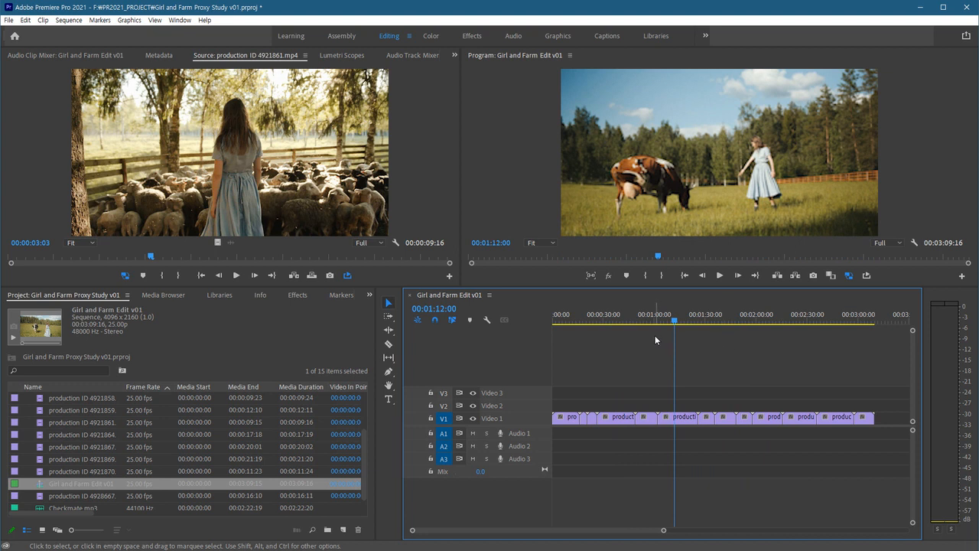
{"action": "left_click_drag", "start_coordinate": [575, 325], "coordinate": [549, 335]}
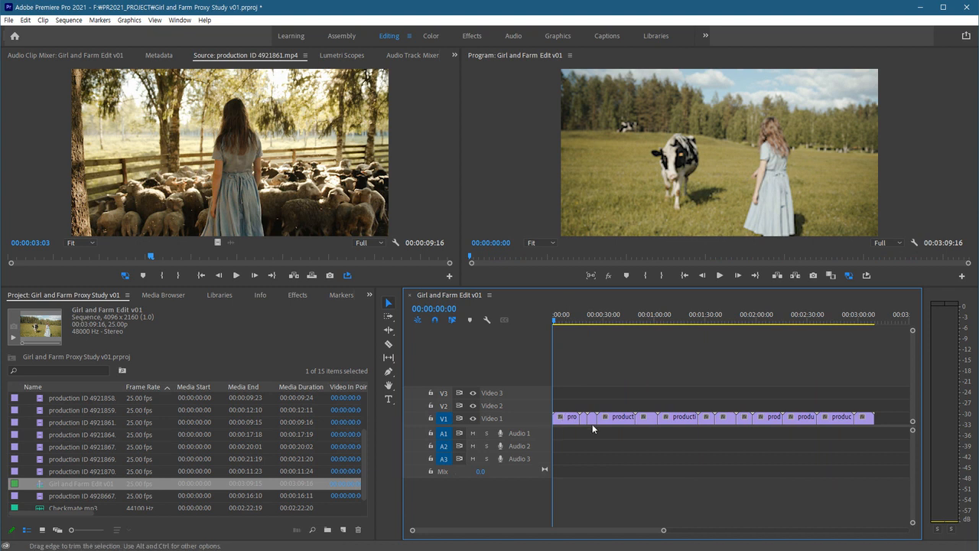
Ripple-trim about 4 seconds off the start of the first clip, production ID 4928667, and cut its end at about 00:00:01:15
{"action": "left_click", "coordinate": [586, 419]}
{"action": "key", "text": "="}
{"action": "key", "text": "="}
{"action": "key", "text": "="}
{"action": "key", "text": "="}
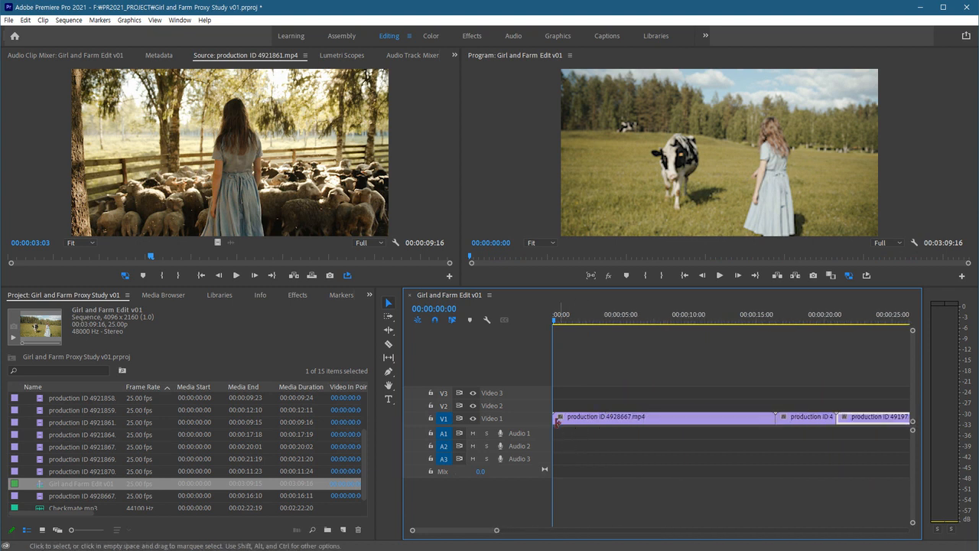
{"action": "left_click_drag", "start_coordinate": [555, 420], "coordinate": [604, 432]}
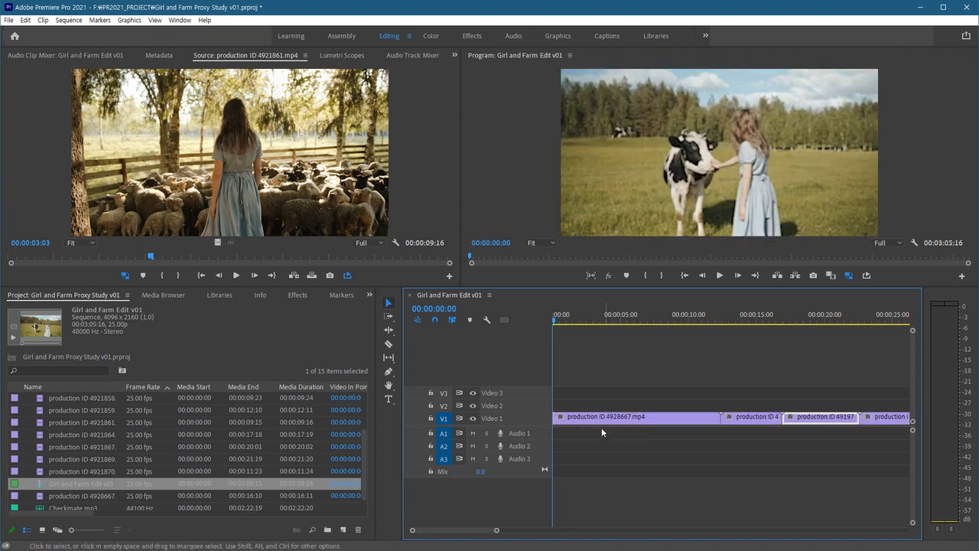
{"action": "key", "text": "space"}
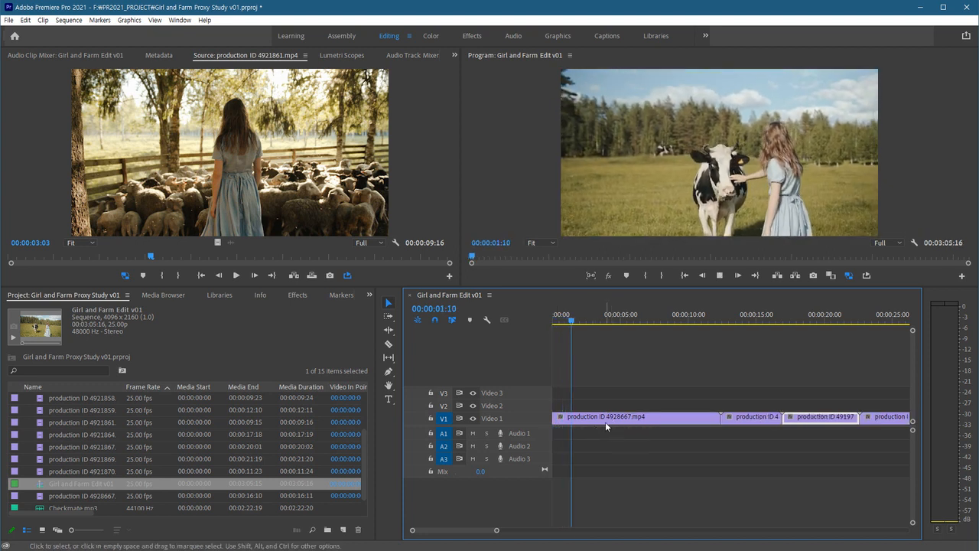
{"action": "key", "text": "w"}
{"action": "key", "text": "space"}
Ripple-trim both ends of the second clip and the end of the third clip while playing the sequence
{"action": "left_click_drag", "start_coordinate": [586, 322], "coordinate": [586, 331]}
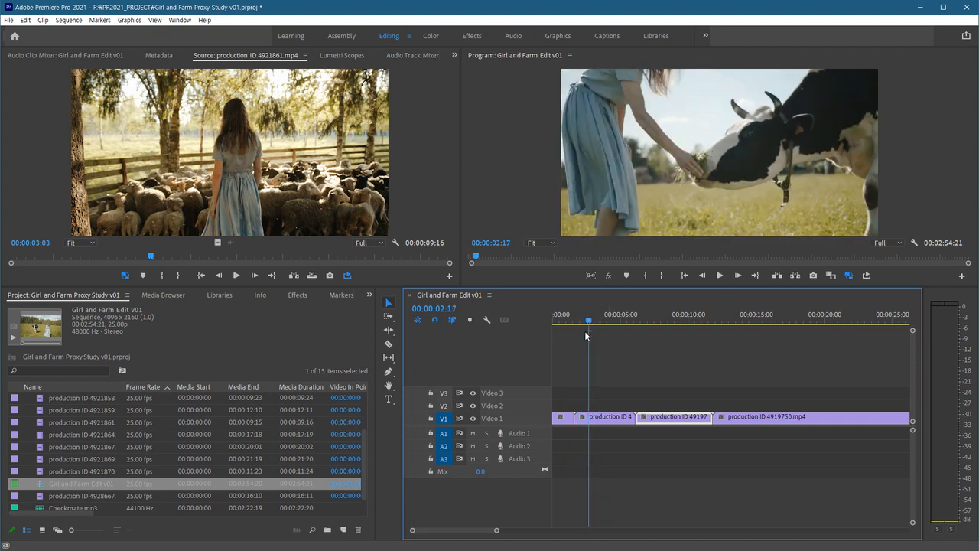
{"action": "key", "text": "q"}
{"action": "key", "text": "space"}
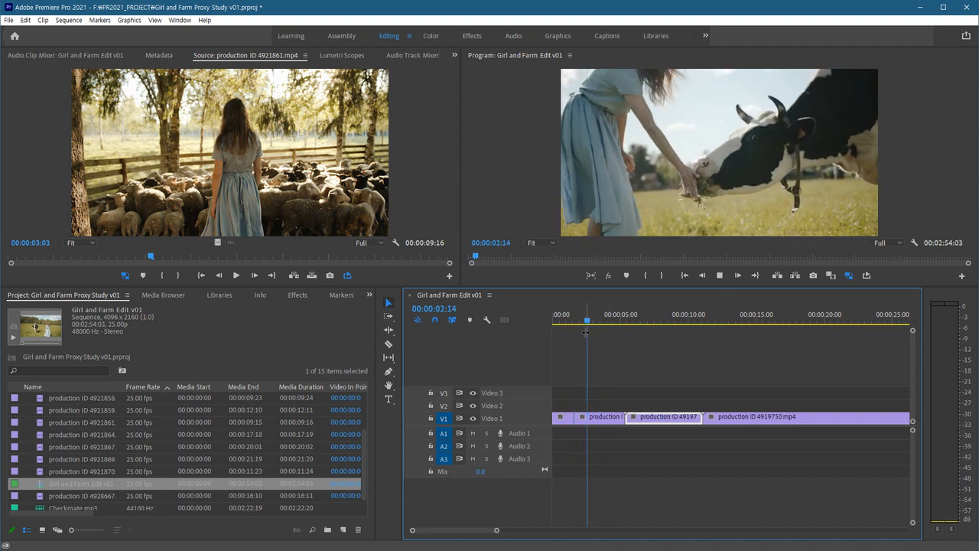
{"action": "key", "text": "w"}
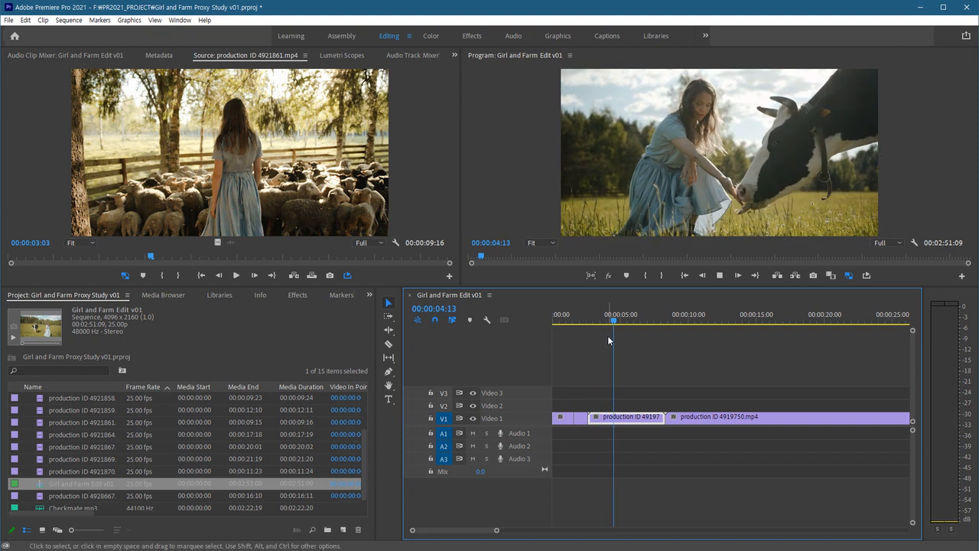
{"action": "key", "text": "w"}
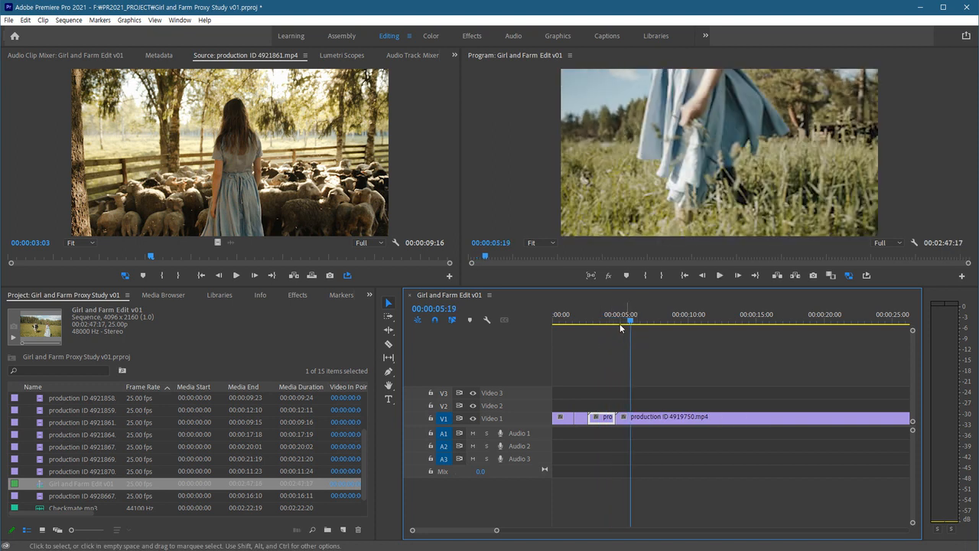
Ripple-trim the end of clip production ID 4919750 at about 00:00:06 and both ends of 4919853, ending at 00:00:08:03
{"action": "left_click", "coordinate": [614, 320]}
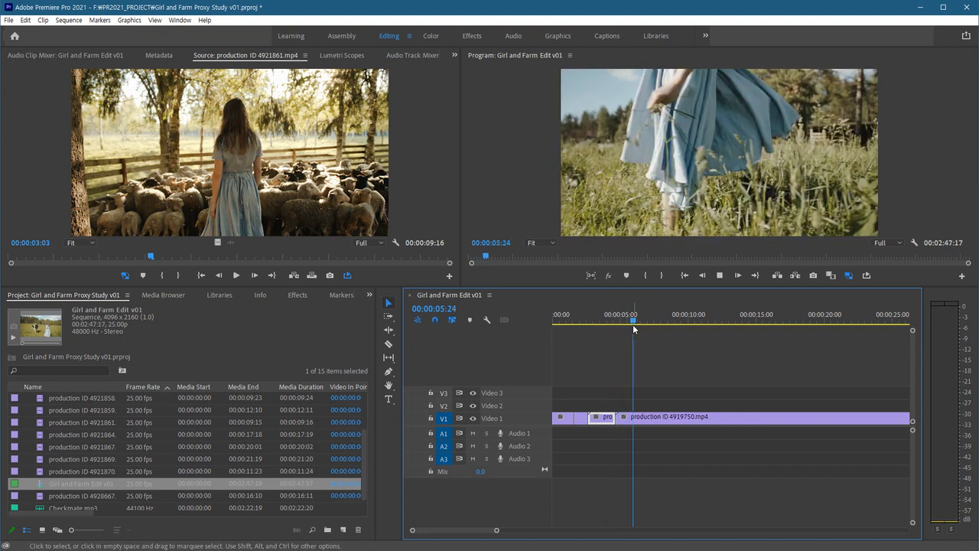
{"action": "key", "text": "w"}
{"action": "left_click", "coordinate": [619, 322]}
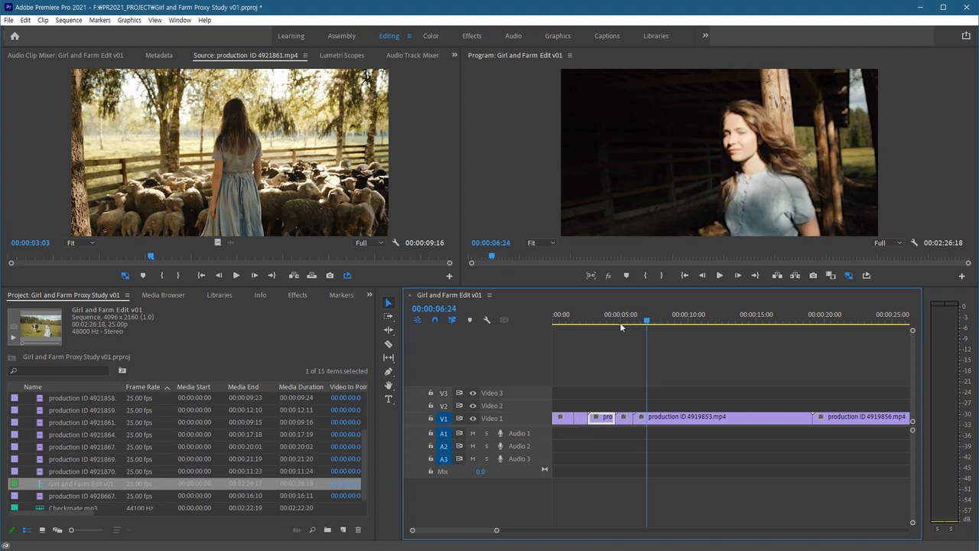
{"action": "key", "text": "space"}
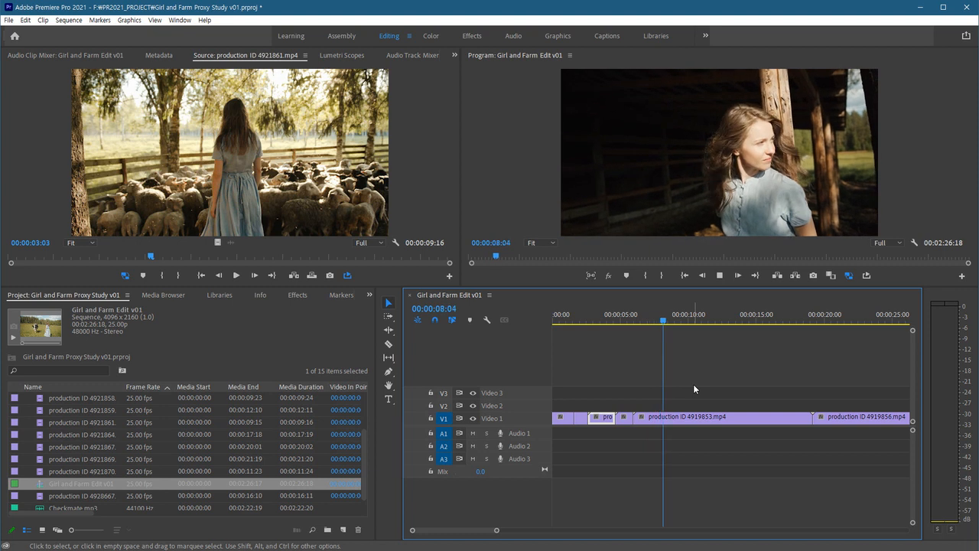
{"action": "left_click_drag", "start_coordinate": [647, 322], "coordinate": [655, 325]}
{"action": "key", "text": "q"}
{"action": "key", "text": "space"}
{"action": "key", "text": "w"}
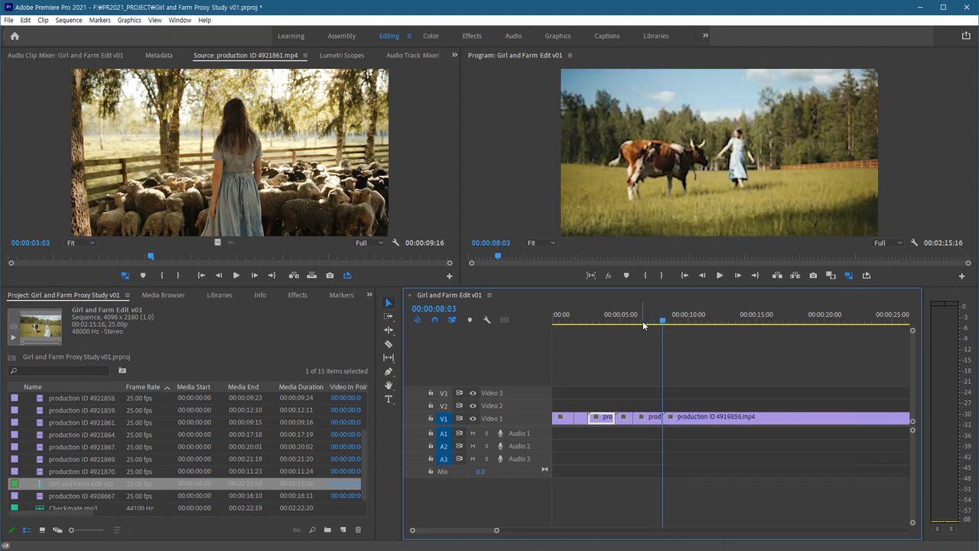
Ripple-trim both ends of clips production ID 4919856 and 4921858, leaving about one and two seconds respectively
{"action": "left_click", "coordinate": [678, 322]}
{"action": "key", "text": "q"}
{"action": "key", "text": "space"}
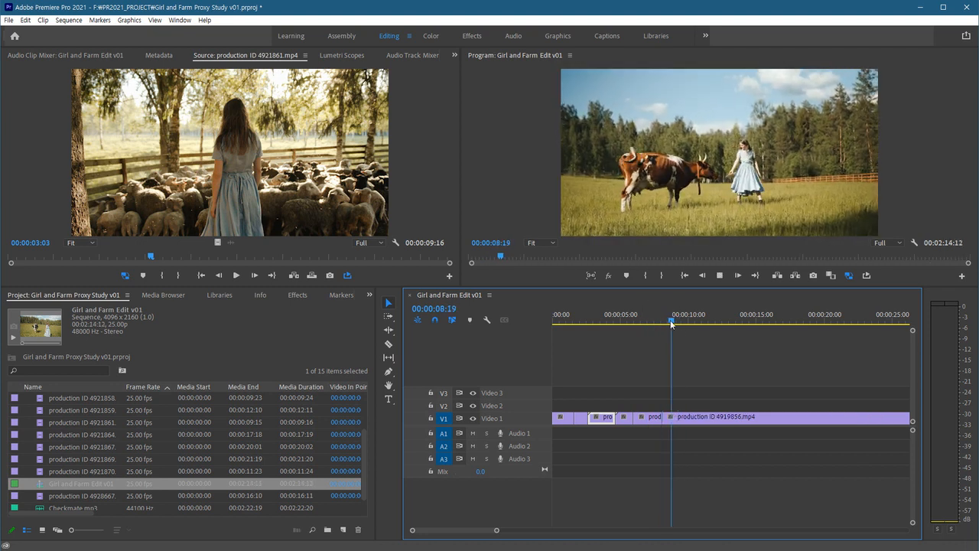
{"action": "key", "text": "w"}
{"action": "key", "text": "q"}
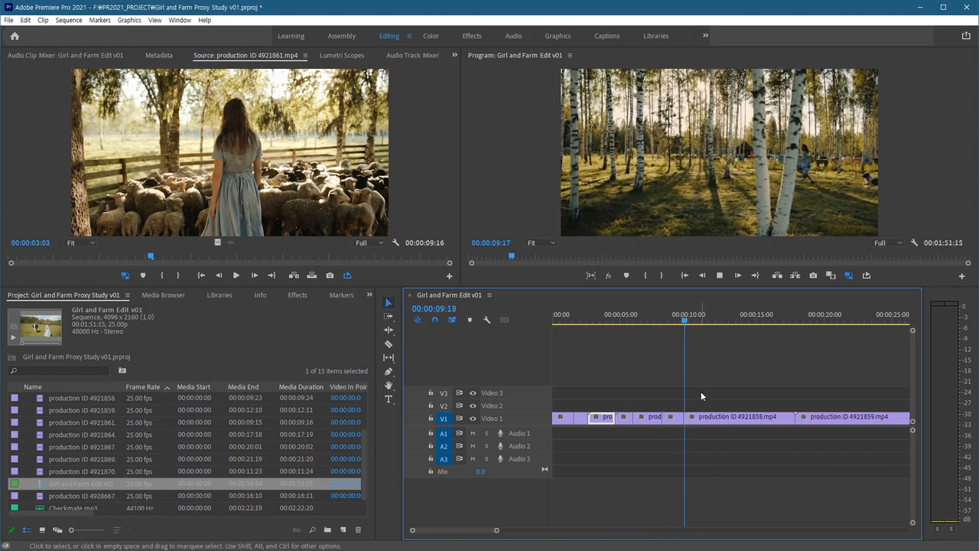
{"action": "key", "text": "w"}
Ripple-trim the starts and ends of clips production ID 4921859, 4921861 and 4921864 to just under two seconds each
{"action": "key", "text": "q"}
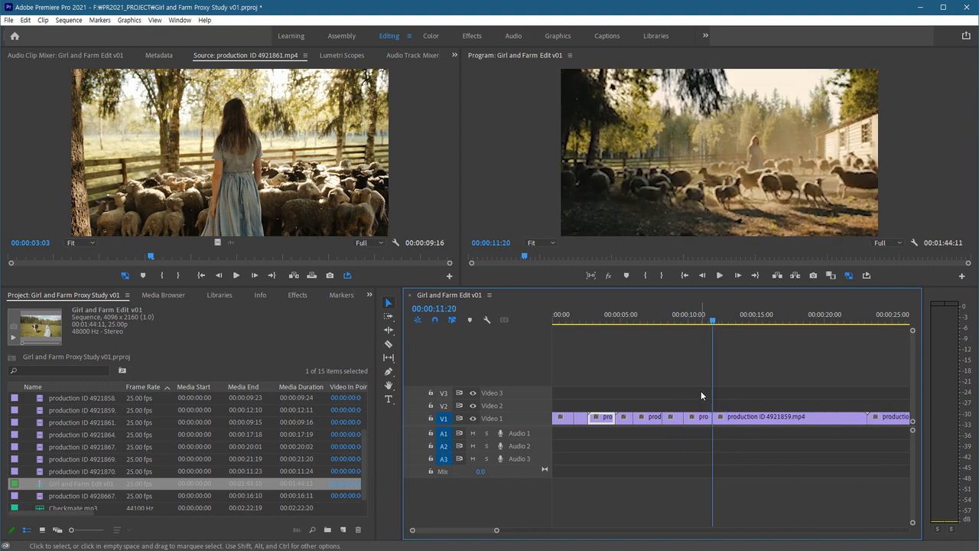
{"action": "key", "text": "w"}
{"action": "key", "text": "q"}
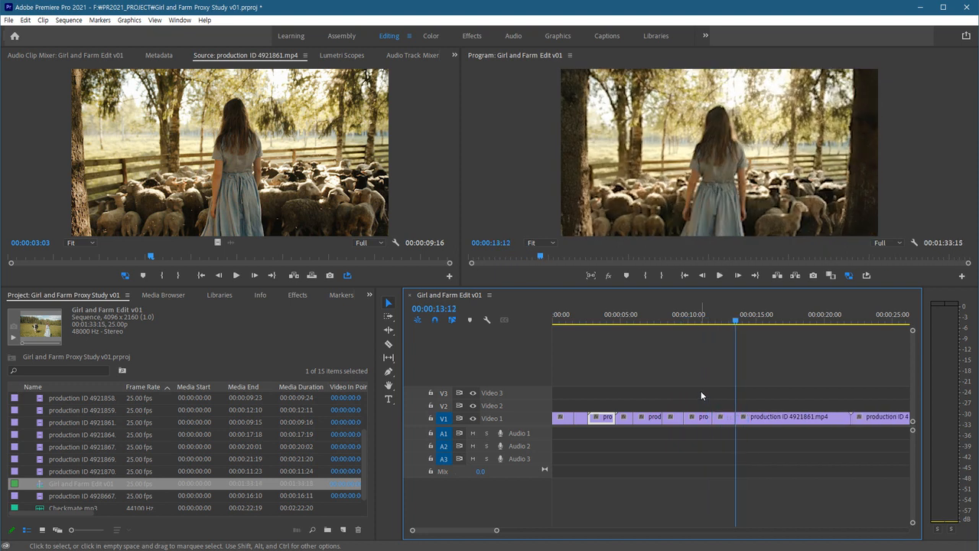
{"action": "key", "text": "w"}
{"action": "key", "text": "q"}
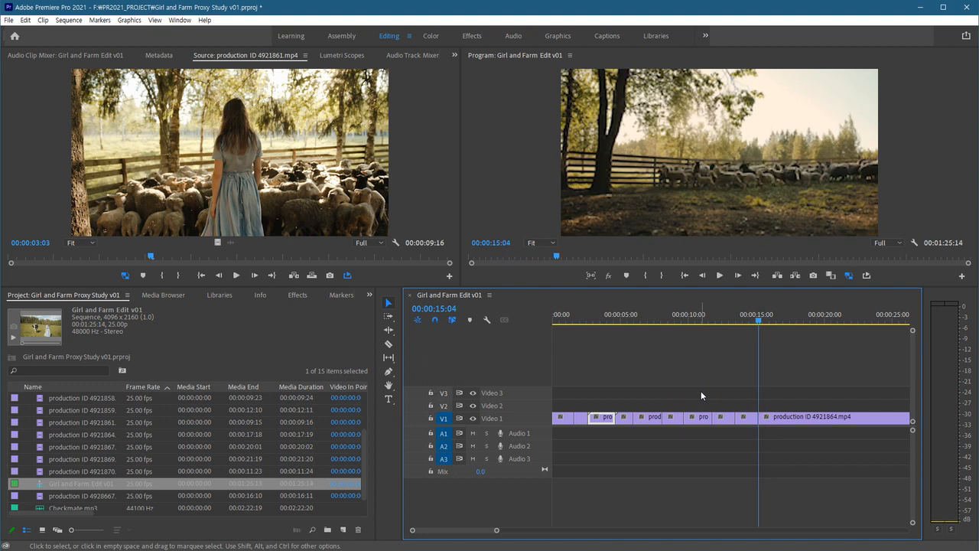
{"action": "key", "text": "w"}
Ripple-trim clips production ID 4921867, 4921869 and 4921870, then fit the whole sequence in the timeline and scrub to 00:00:06:19
{"action": "key", "text": "q"}
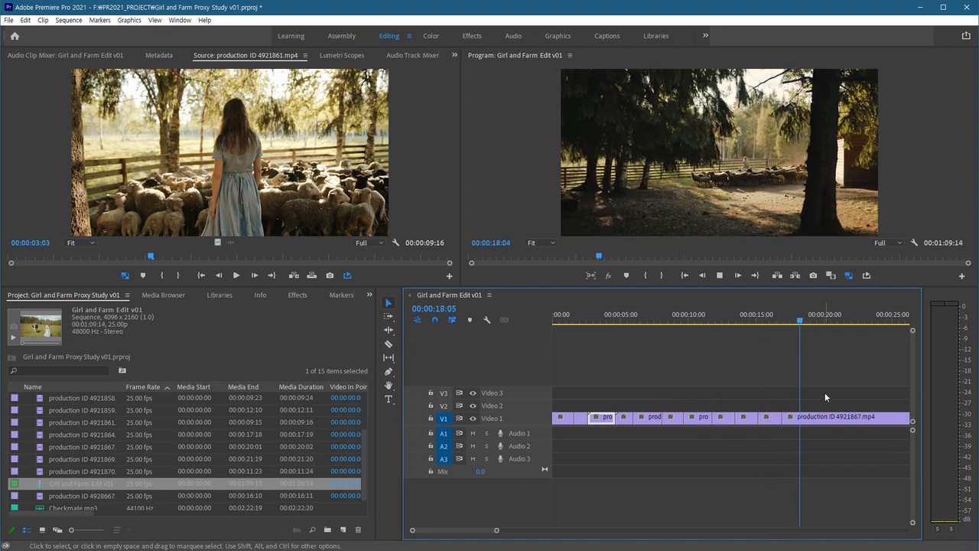
{"action": "key", "text": "w"}
{"action": "key", "text": "q"}
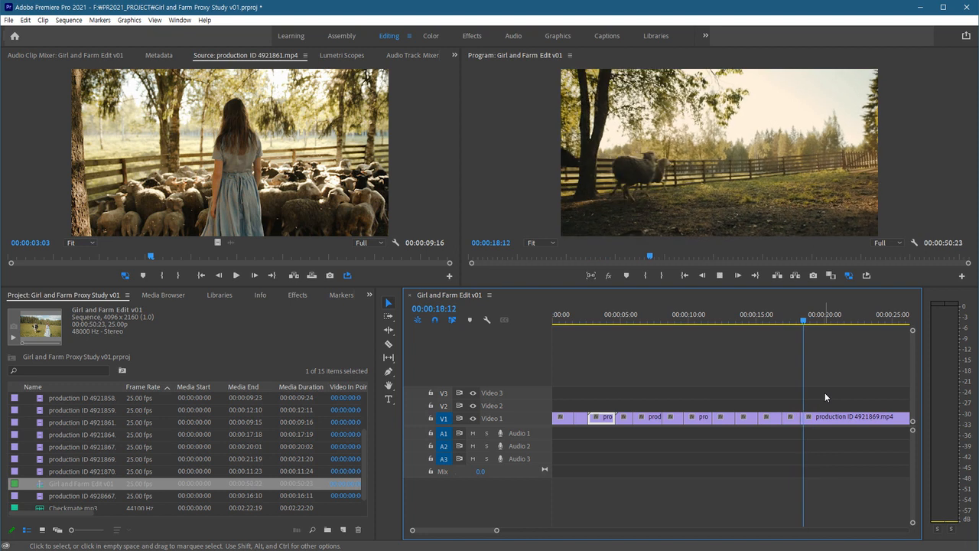
{"action": "key", "text": "w"}
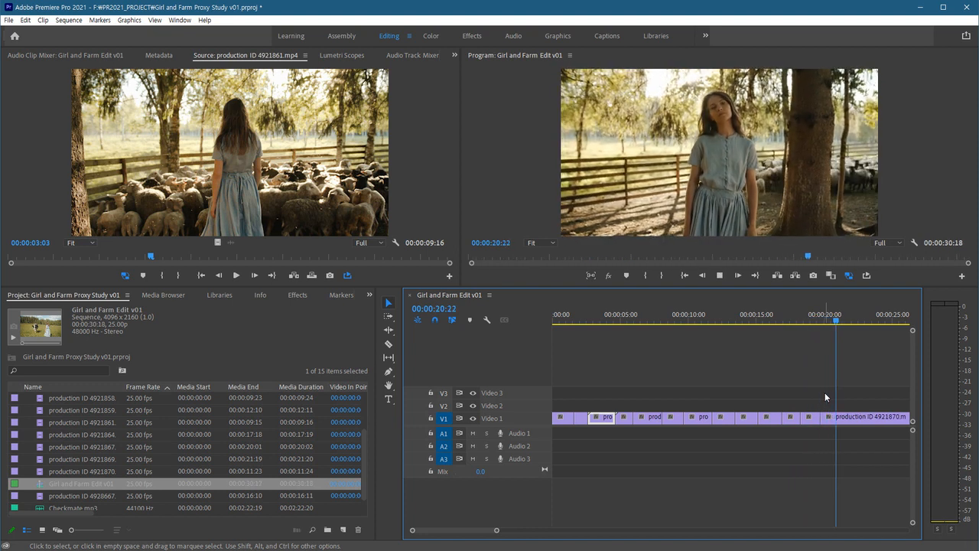
{"action": "key", "text": "w"}
{"action": "key", "text": "space"}
{"action": "key", "text": "backslash"}
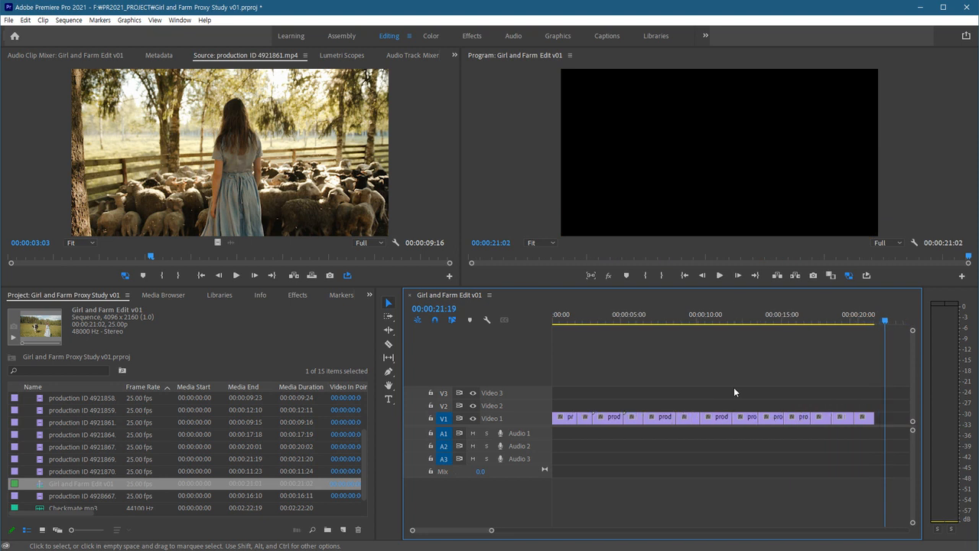
{"action": "left_click_drag", "start_coordinate": [656, 320], "coordinate": [655, 350]}
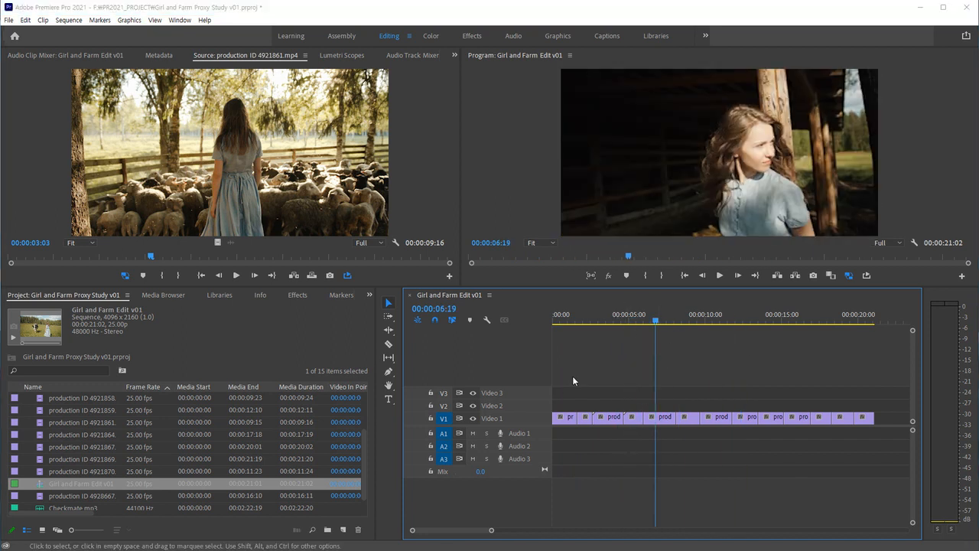
Preview Checkmate.mp3 in the source monitor and place it on the Audio 2 track at the start of the sequence
{"action": "scroll", "coordinate": [116, 463], "scroll_direction": "down", "scroll_amount": 1}
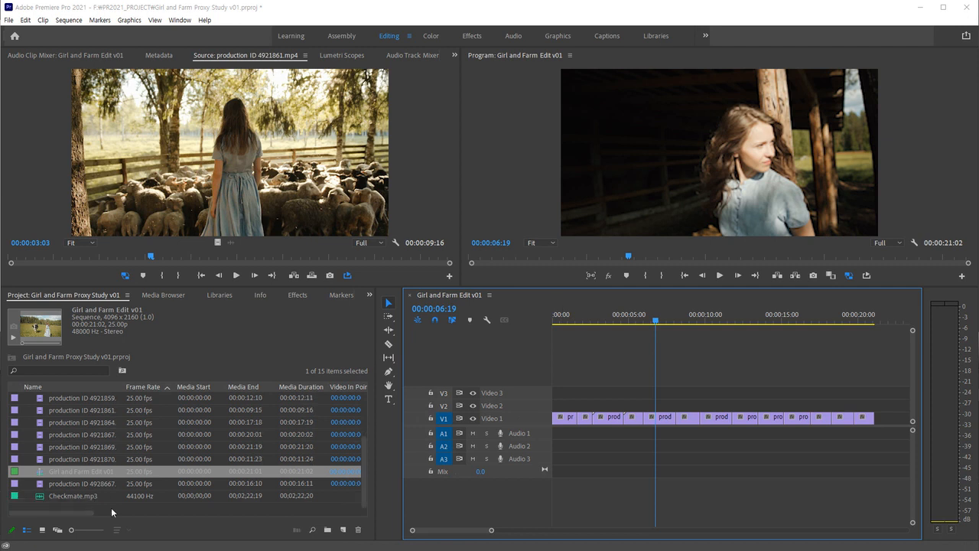
{"action": "double_click", "coordinate": [41, 496]}
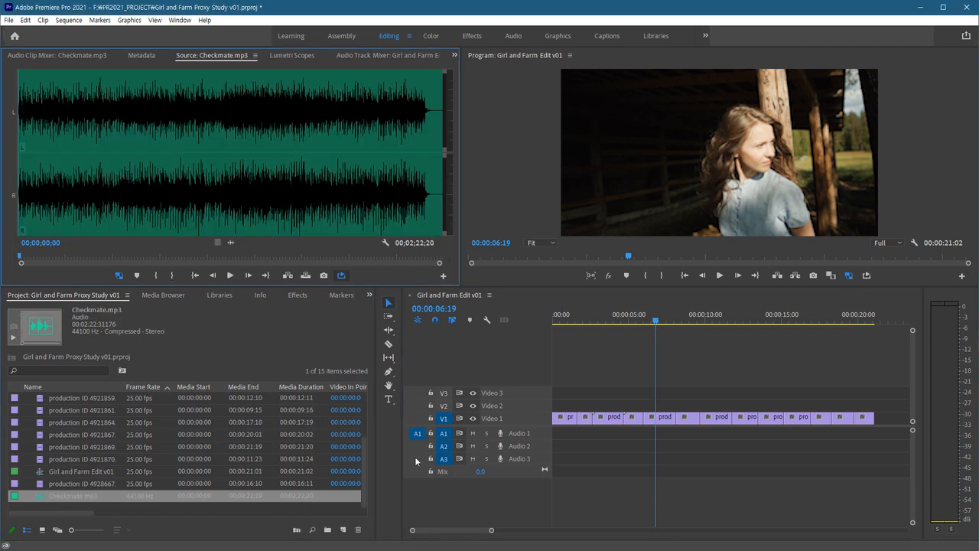
{"action": "left_click", "coordinate": [43, 500]}
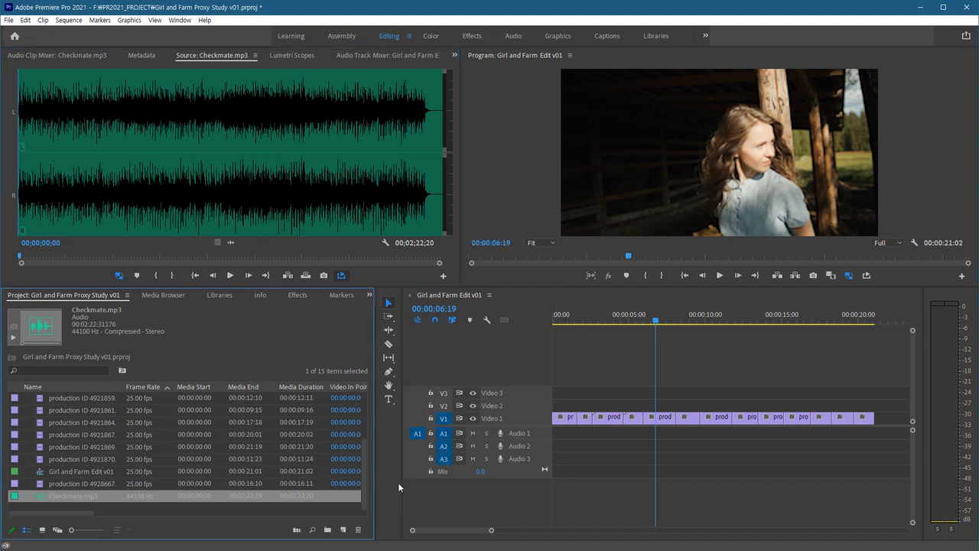
{"action": "left_click_drag", "start_coordinate": [36, 498], "coordinate": [558, 449]}
Play the sequence from the start with the program monitor maximized and pause at about 00:00:13:14
{"action": "left_click_drag", "start_coordinate": [657, 329], "coordinate": [550, 332]}
{"action": "key", "text": "space"}
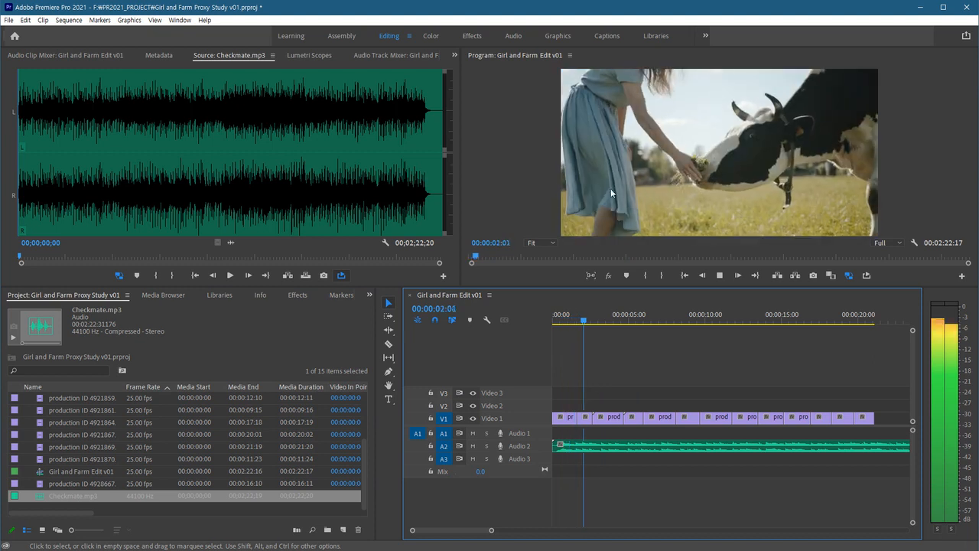
{"action": "key", "text": "grave"}
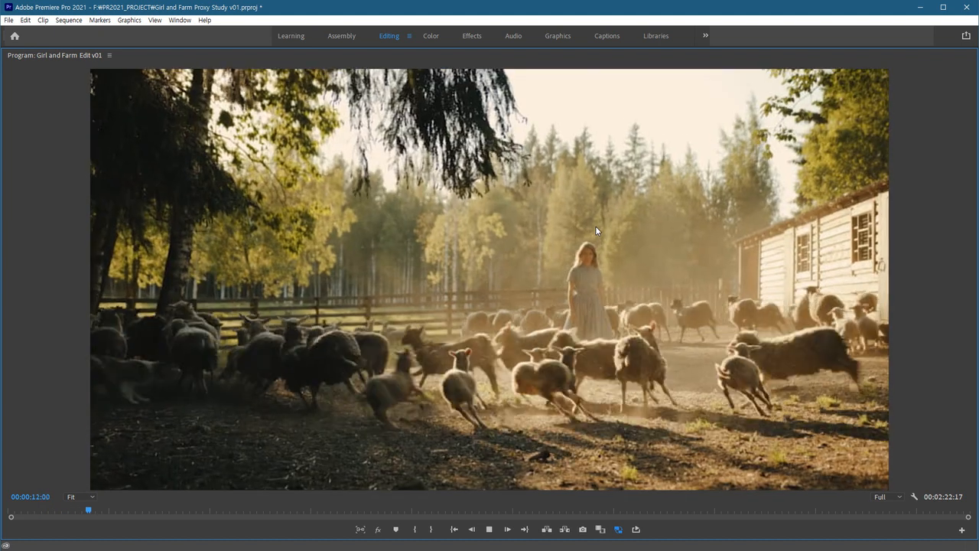
{"action": "key", "text": "space"}
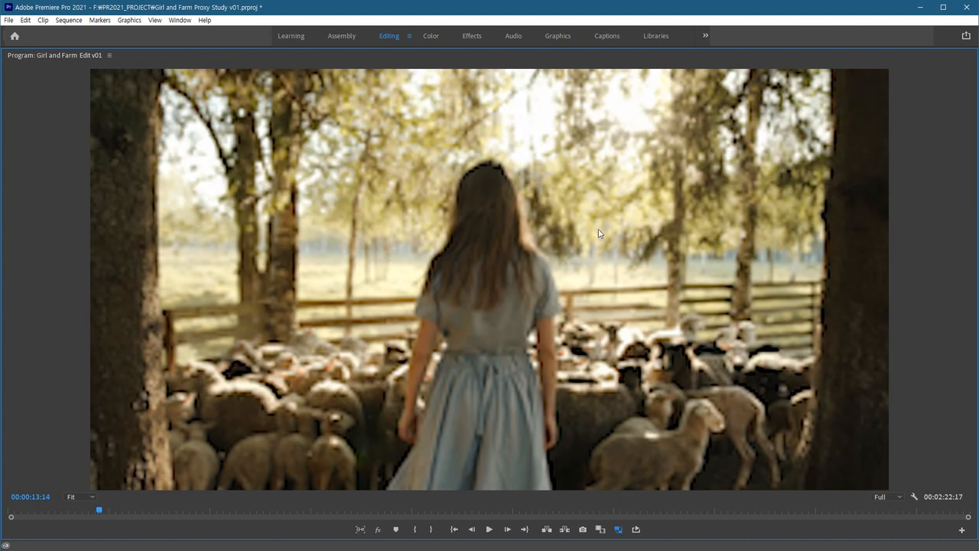
Set the program monitor's paused resolution to Full and scrub back to about 00:00:07:07
{"action": "left_click", "coordinate": [915, 496]}
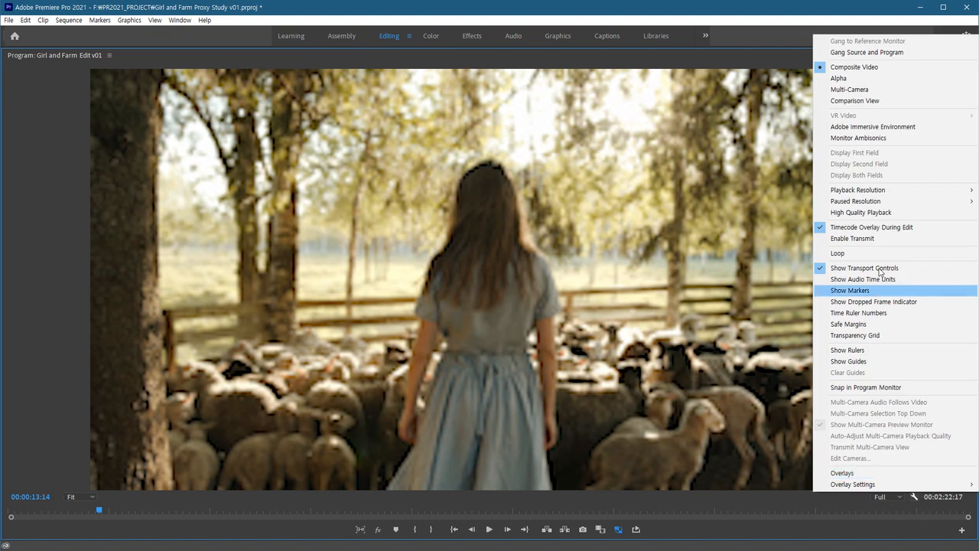
{"action": "mouse_move", "coordinate": [863, 203]}
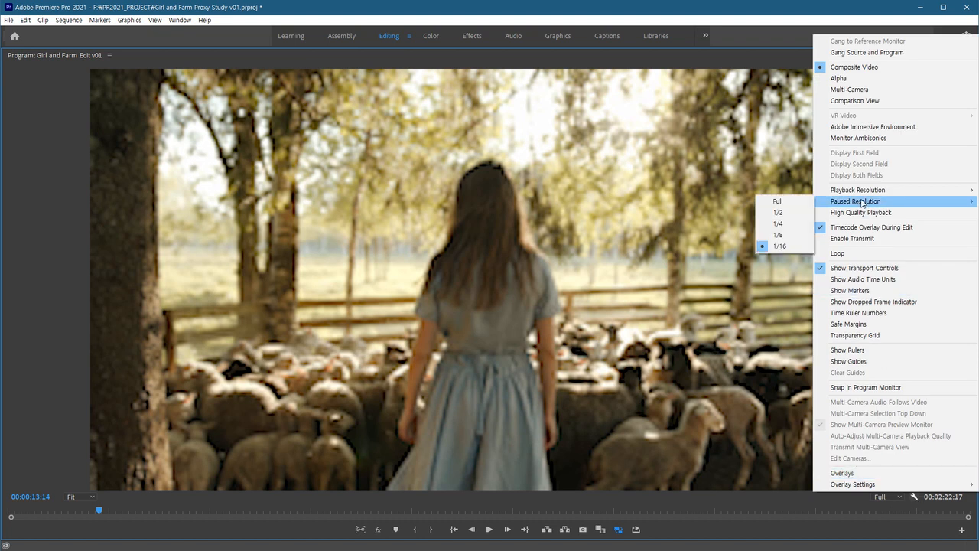
{"action": "left_click", "coordinate": [780, 202]}
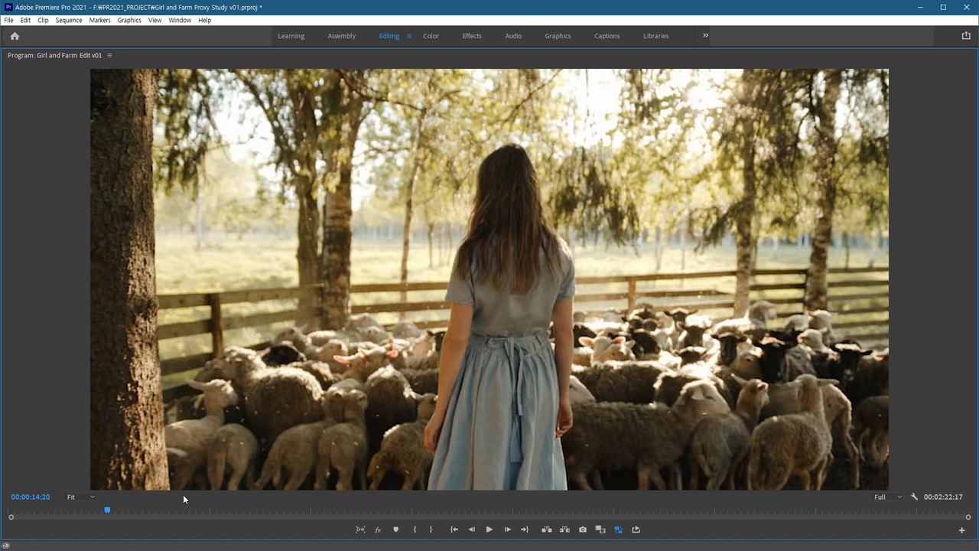
{"action": "left_click_drag", "start_coordinate": [101, 516], "coordinate": [60, 518]}
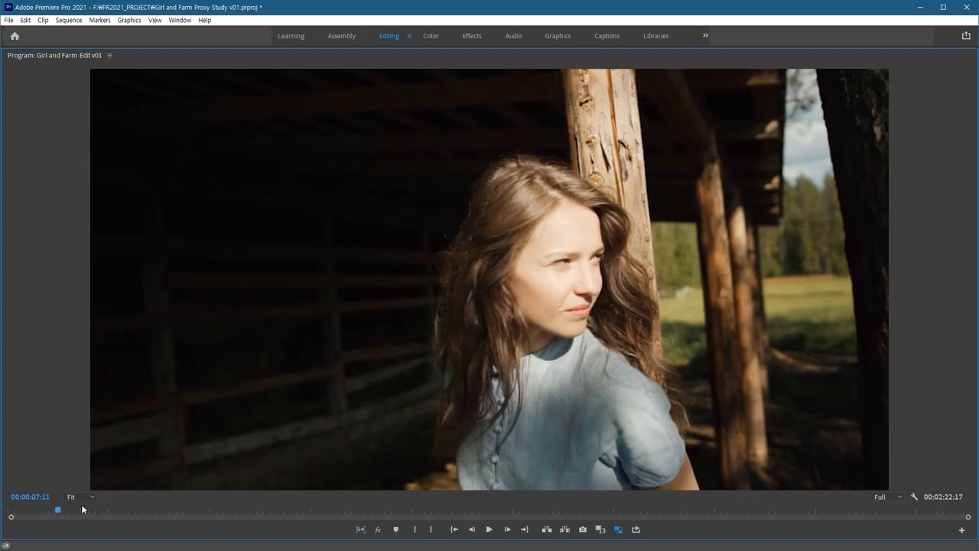
{"action": "left_click_drag", "start_coordinate": [60, 512], "coordinate": [57, 511]}
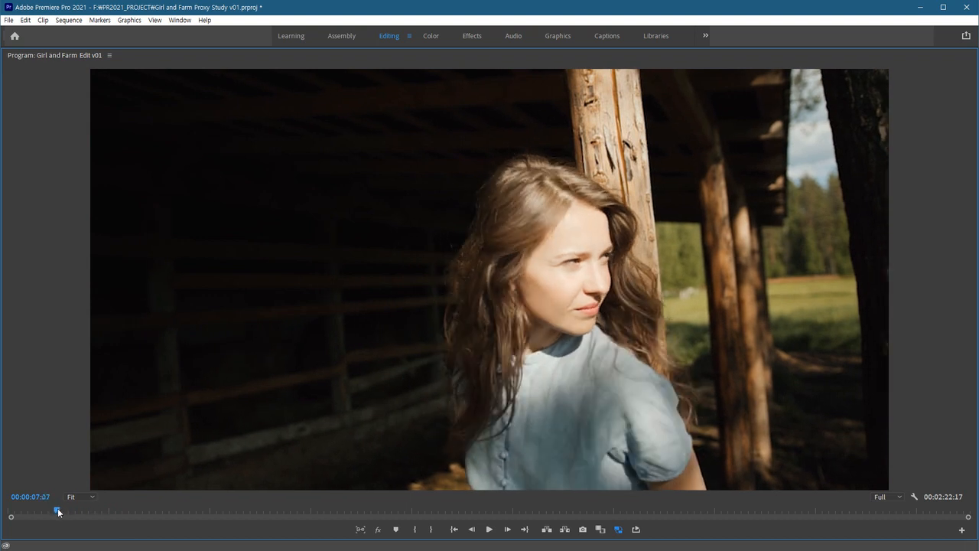
Turn off proxies in the program monitor, set its zoom level to 100%, and frame the woman's hair and the wooden post
{"action": "left_click", "coordinate": [617, 529]}
{"action": "left_click", "coordinate": [78, 497]}
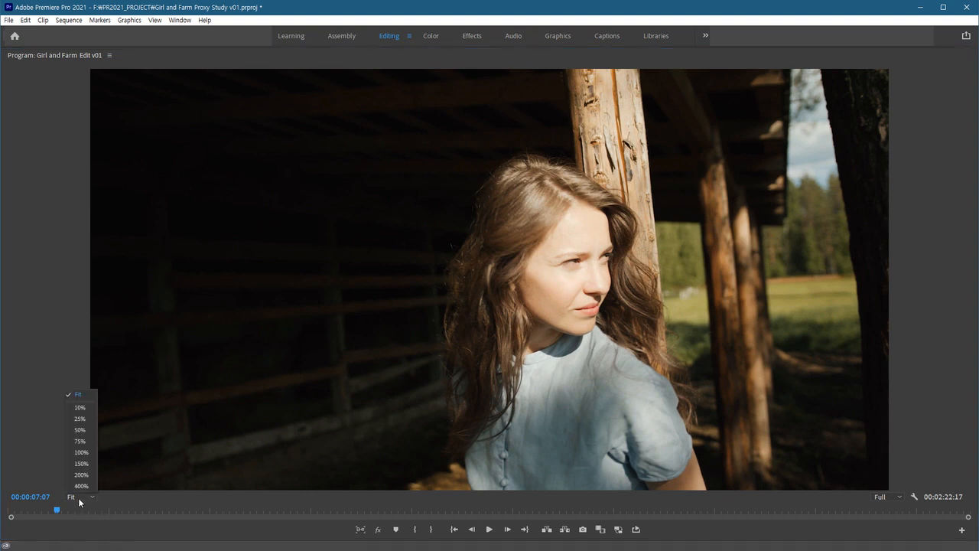
{"action": "left_click", "coordinate": [76, 451]}
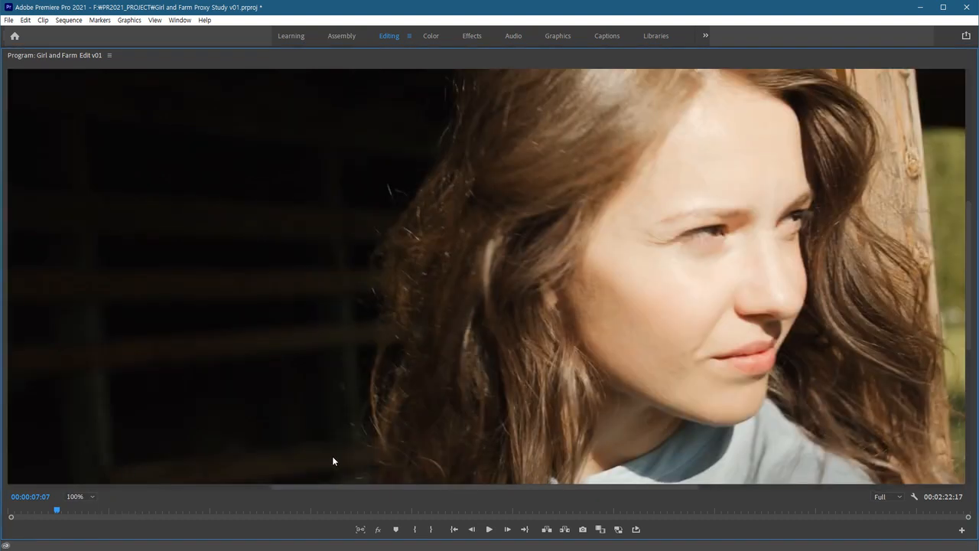
{"action": "left_click_drag", "start_coordinate": [690, 494], "coordinate": [931, 388]}
{"action": "left_click_drag", "start_coordinate": [967, 326], "coordinate": [922, 280]}
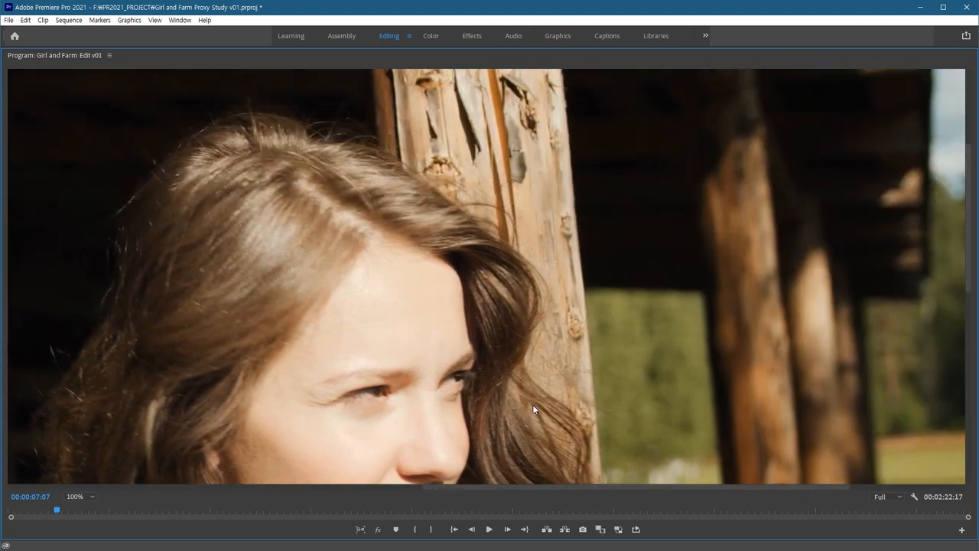
Toggle proxies on and off repeatedly to compare image detail at 100% zoom, leaving proxies enabled
{"action": "left_click", "coordinate": [618, 530]}
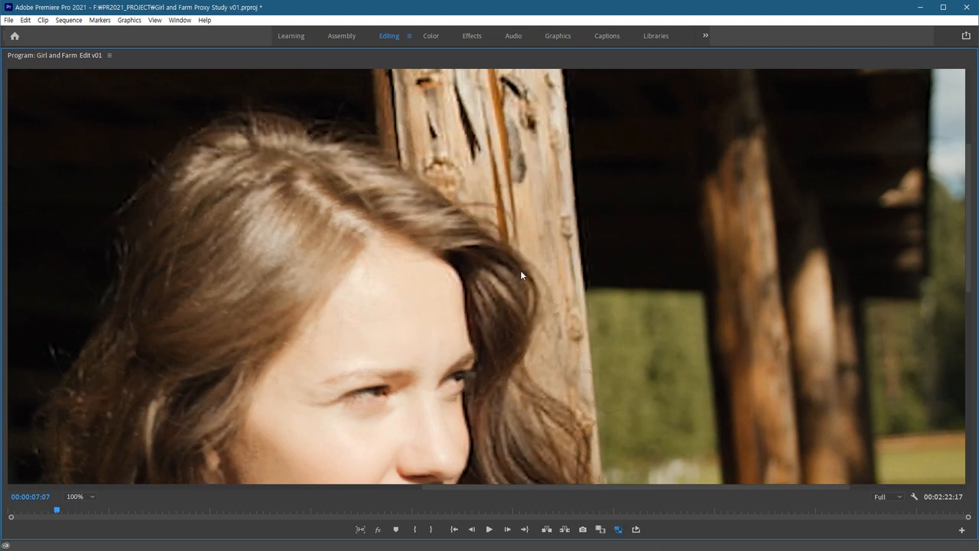
{"action": "left_click", "coordinate": [619, 529]}
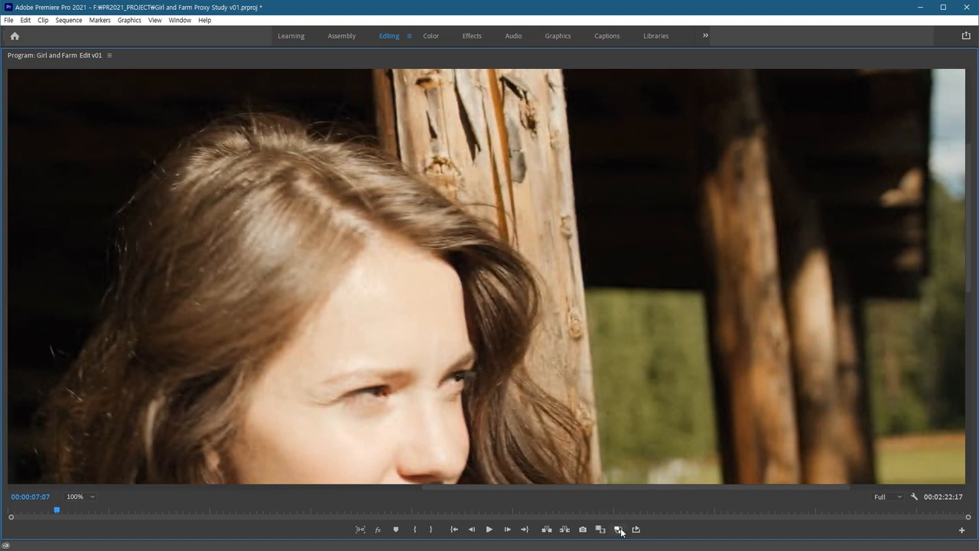
{"action": "left_click", "coordinate": [620, 529]}
{"action": "left_click", "coordinate": [619, 529]}
{"action": "left_click", "coordinate": [619, 529]}
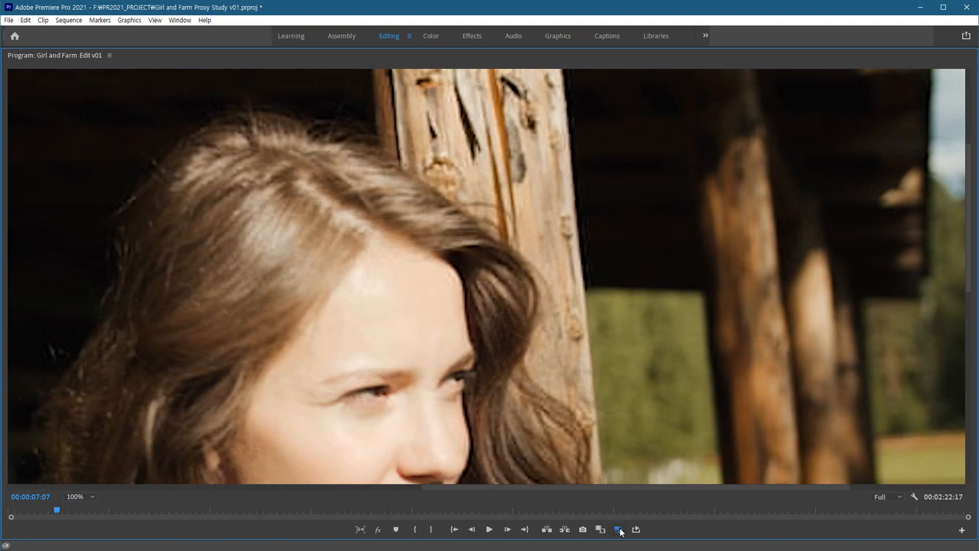
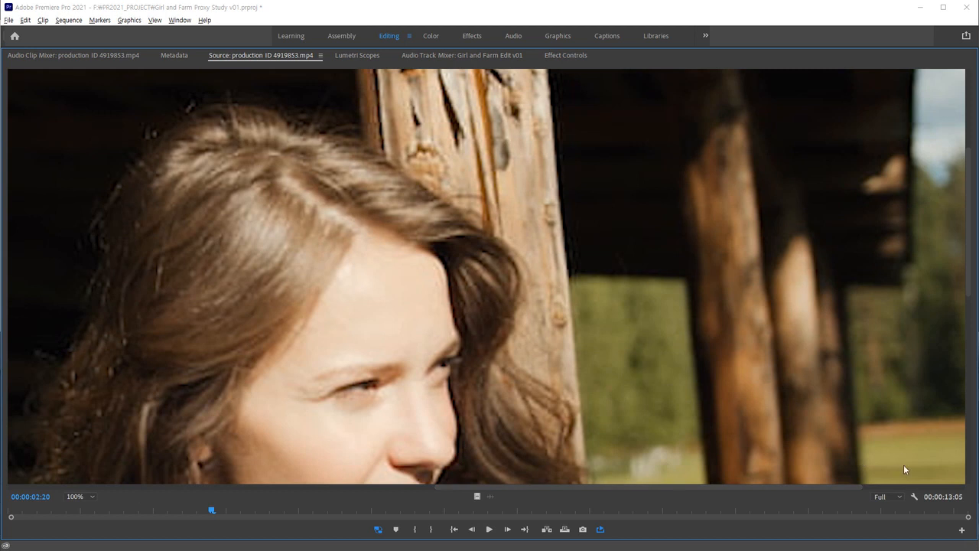
Show the dropped frame indicator in the source monitor for production ID 4919853.mp4 and play the proxy clip, pausing at about 00:00:10:23
{"action": "left_click", "coordinate": [913, 497]}
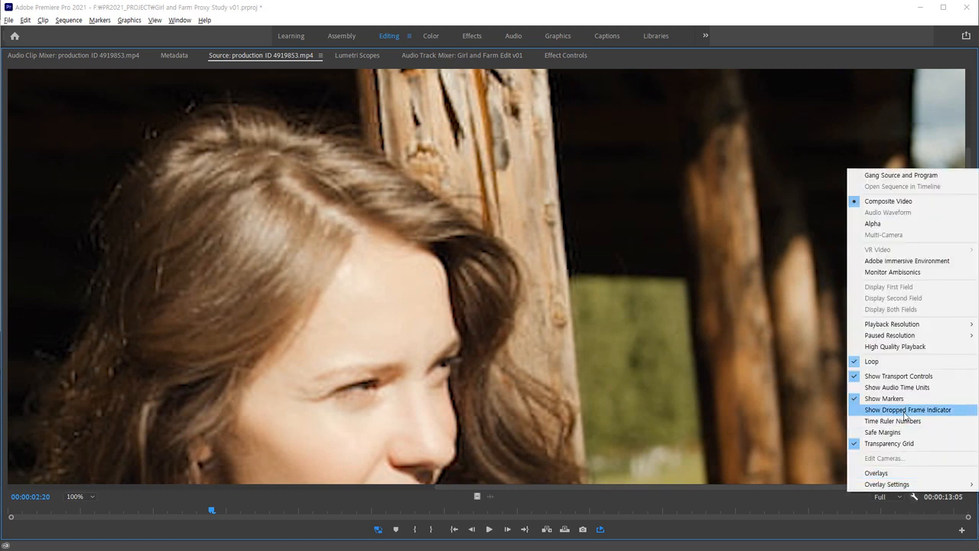
{"action": "left_click", "coordinate": [857, 416]}
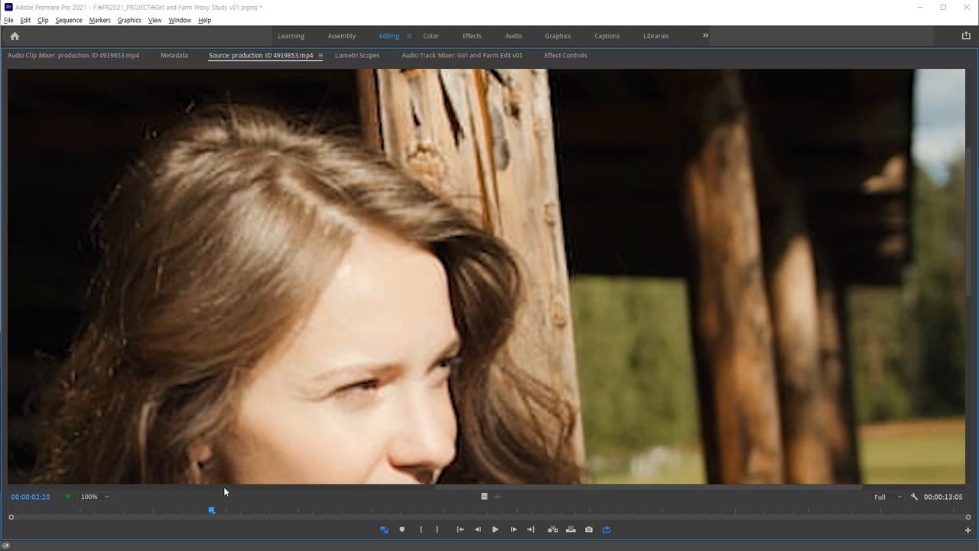
{"action": "key", "text": "space"}
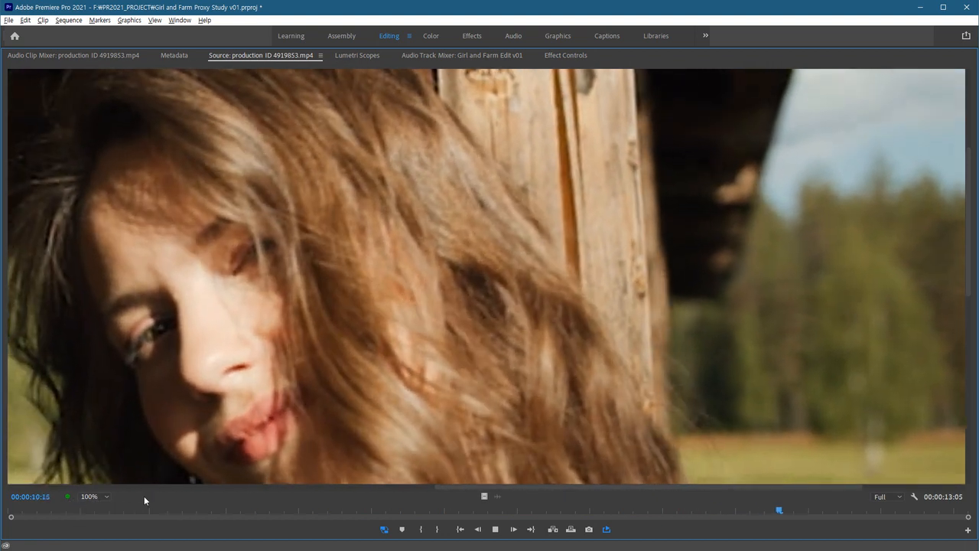
{"action": "key", "text": "space"}
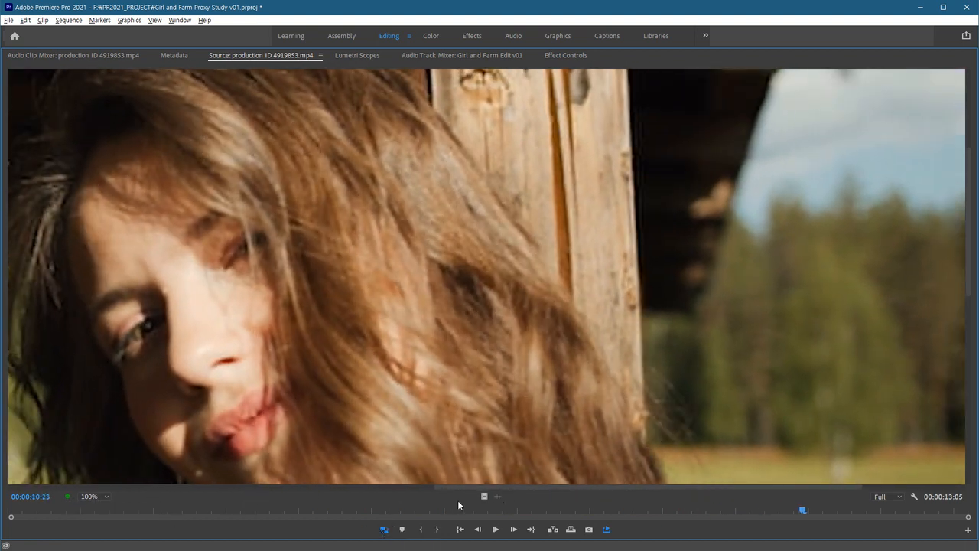
Turn off proxies in the source monitor, play the clip from near its start to about 00:00:11:09, and check the dropped frame indicator
{"action": "left_click", "coordinate": [384, 529]}
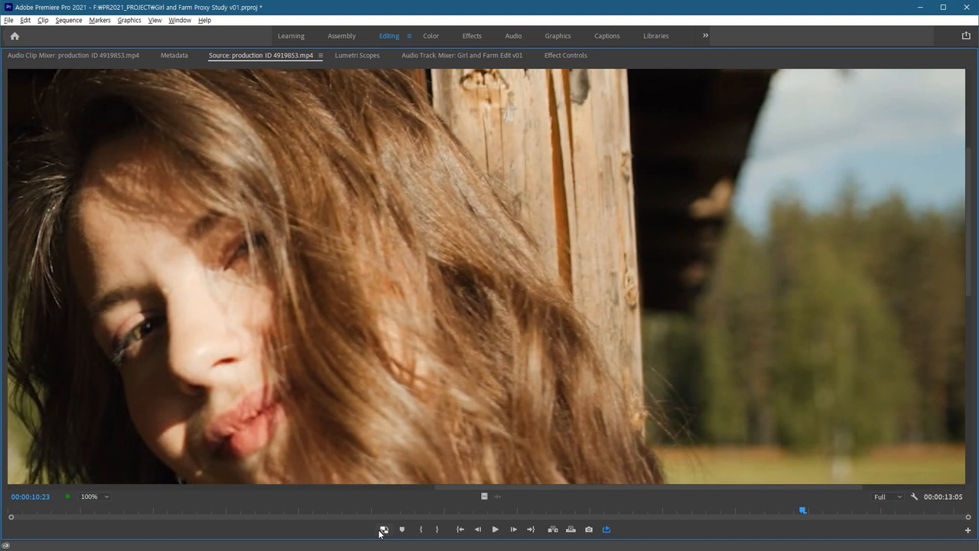
{"action": "left_click", "coordinate": [885, 497]}
{"action": "left_click", "coordinate": [887, 503]}
{"action": "left_click", "coordinate": [80, 511]}
{"action": "left_click_drag", "start_coordinate": [76, 521], "coordinate": [71, 523]}
{"action": "key", "text": "space"}
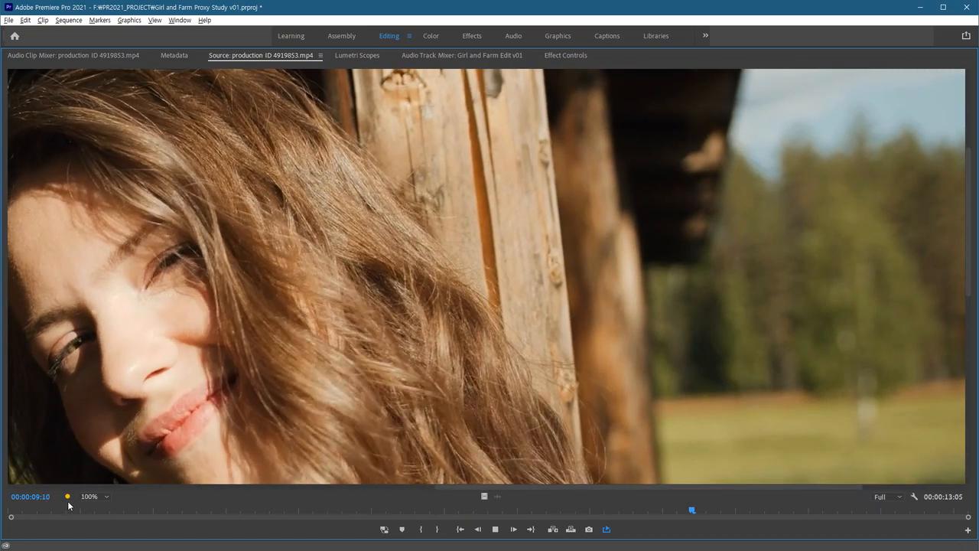
{"action": "key", "text": "space"}
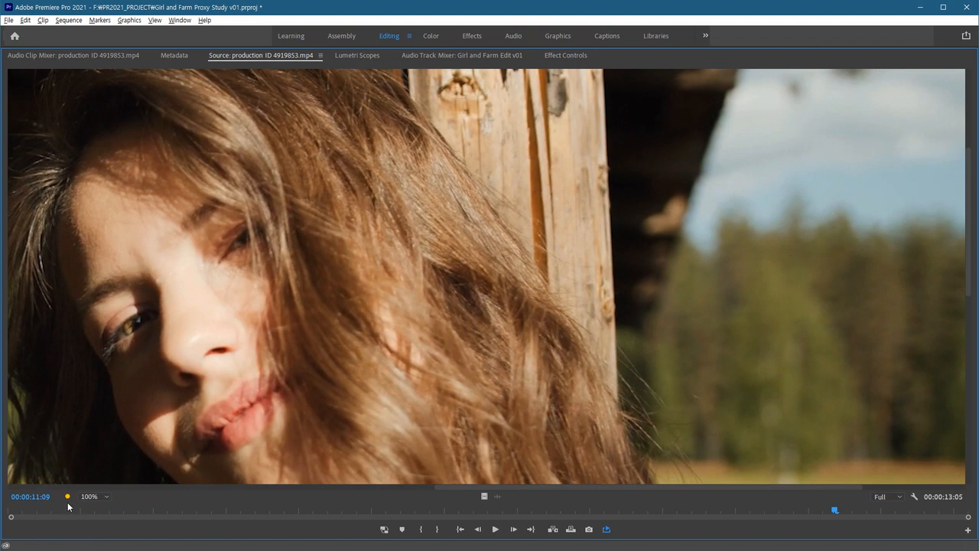
{"action": "mouse_move", "coordinate": [67, 503]}
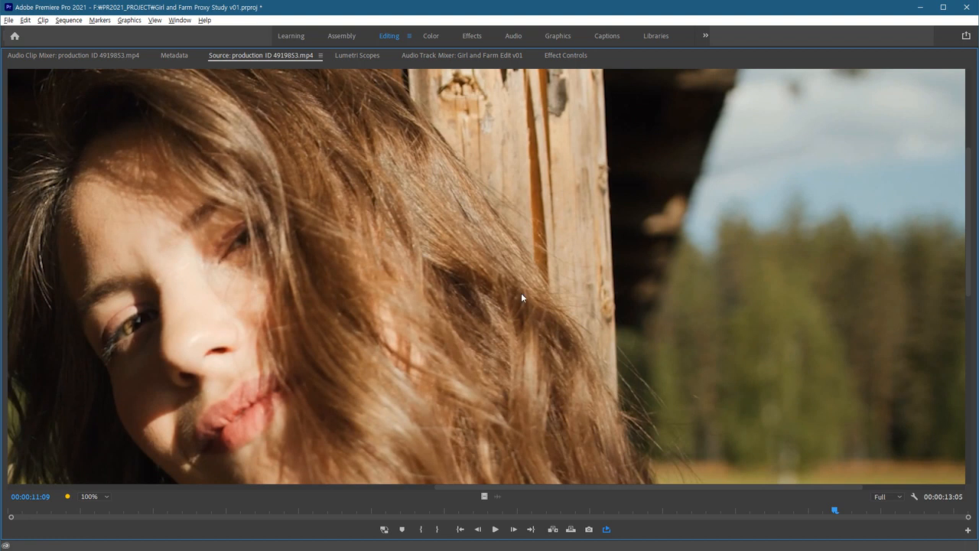
Turn proxies back on, replay the source clip from near its start, and scrub back to 00:00:01:17
{"action": "left_click", "coordinate": [385, 529]}
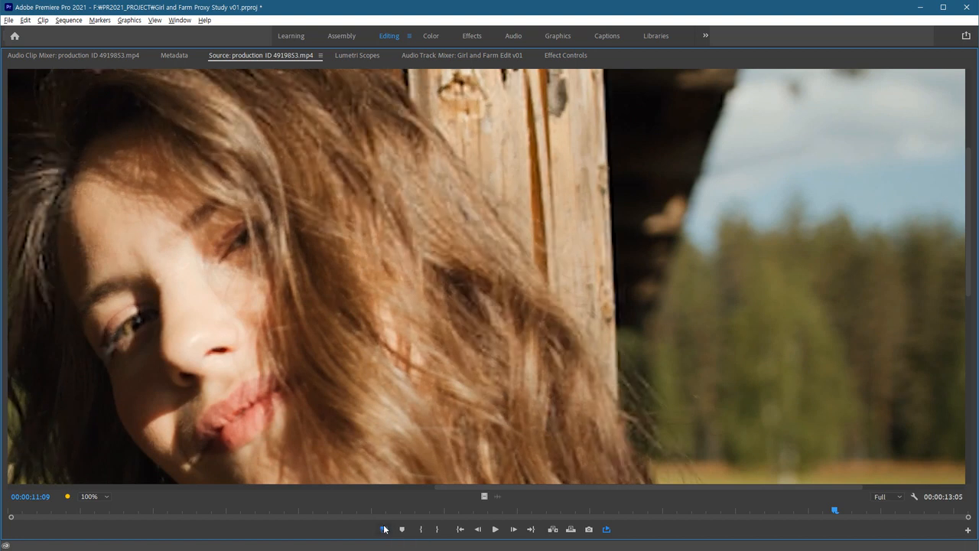
{"action": "left_click", "coordinate": [94, 512]}
{"action": "key", "text": "space"}
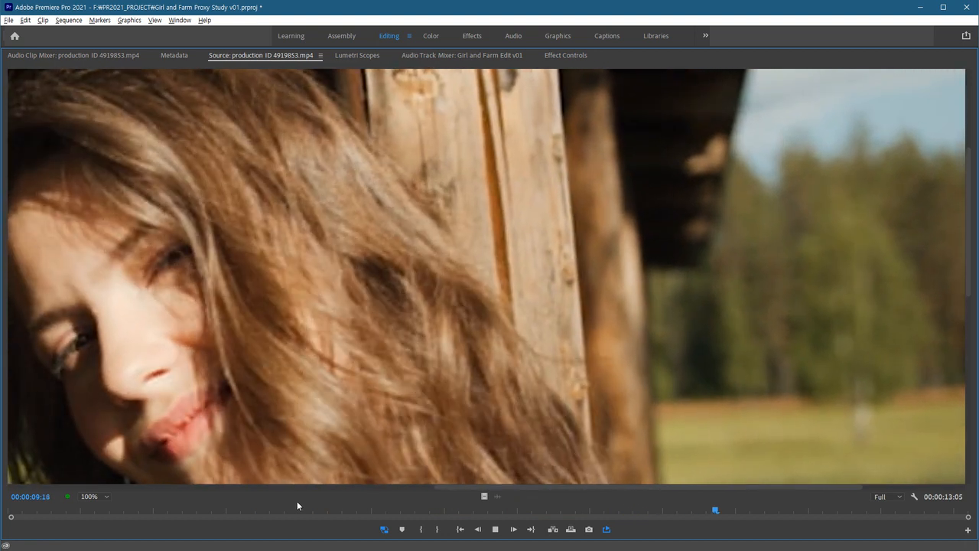
{"action": "left_click", "coordinate": [156, 509]}
{"action": "mouse_move", "coordinate": [130, 509]}
{"action": "left_mouse_down"}
{"action": "mouse_move", "coordinate": [246, 511]}
{"action": "mouse_move", "coordinate": [96, 513]}
{"action": "mouse_move", "coordinate": [142, 516]}
{"action": "mouse_move", "coordinate": [130, 512]}
{"action": "left_mouse_up"}
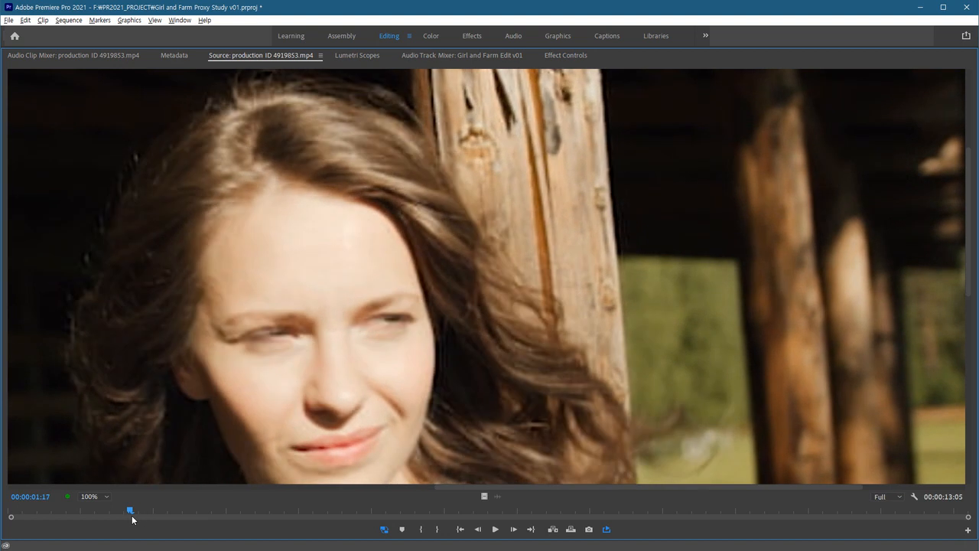
Hide the dropped frame indicator in the source monitor and scrub the clip forward
{"action": "left_click", "coordinate": [914, 496]}
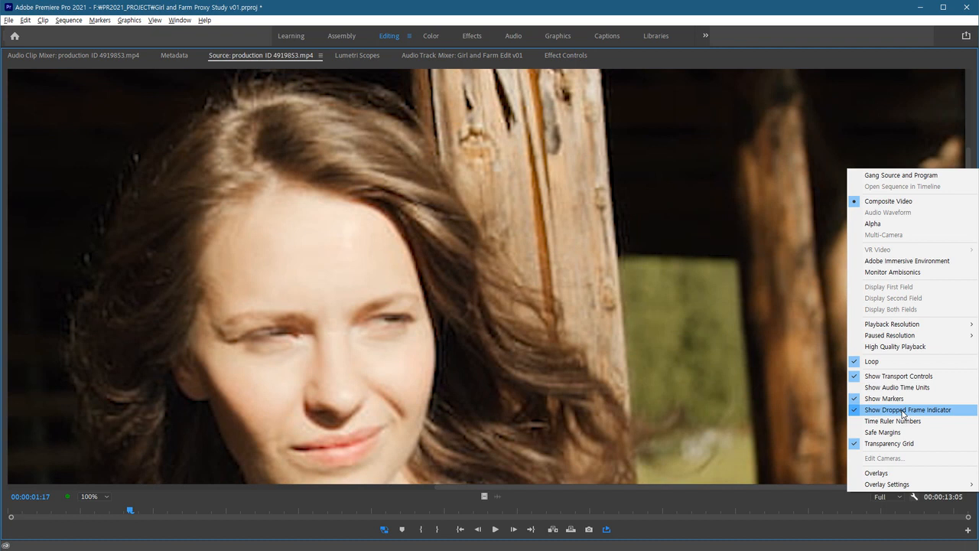
{"action": "left_click", "coordinate": [857, 414]}
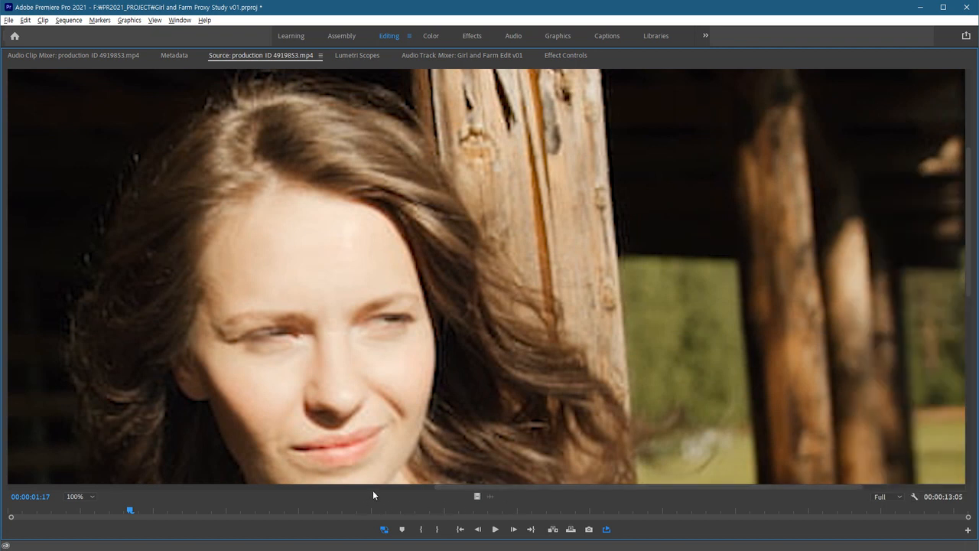
{"action": "left_click_drag", "start_coordinate": [129, 513], "coordinate": [239, 518]}
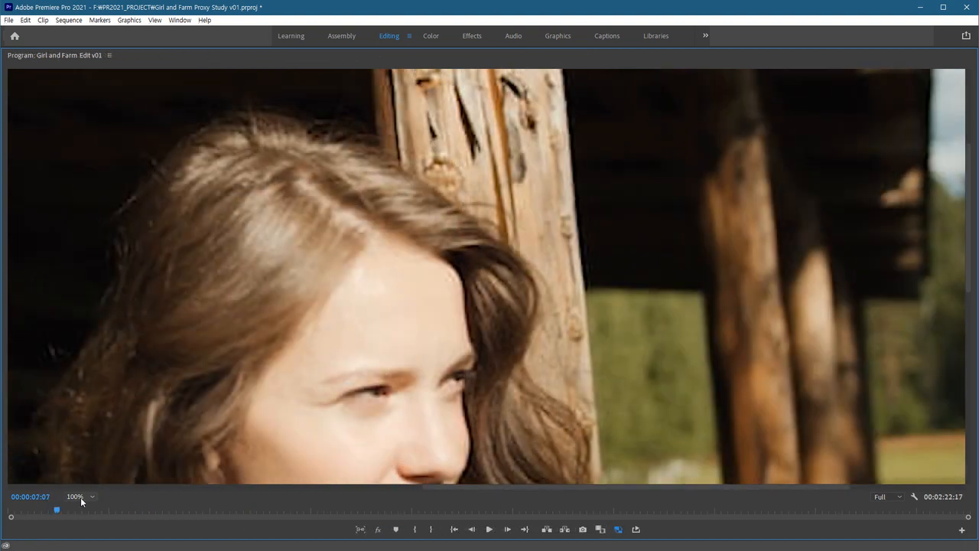
Set the program monitor's zoom level to Fit, restore the full panel layout, and move the timeline playhead to 00:00:04:18
{"action": "left_click", "coordinate": [80, 497]}
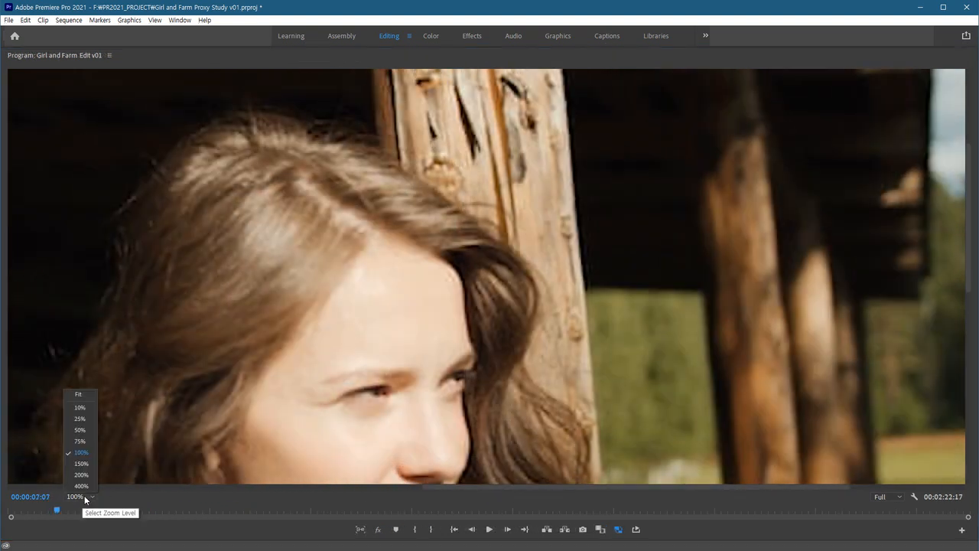
{"action": "left_click", "coordinate": [81, 394]}
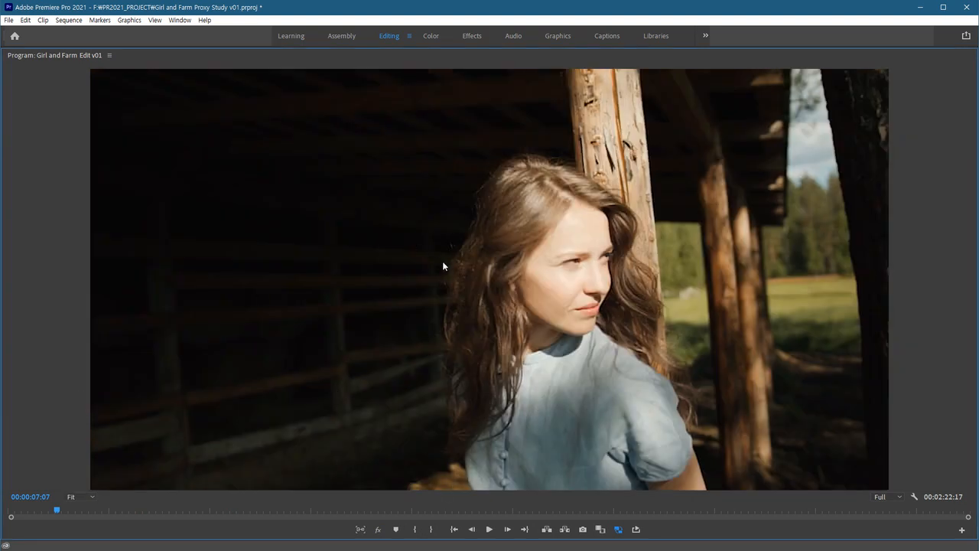
{"action": "key", "text": "grave"}
{"action": "left_click", "coordinate": [618, 322]}
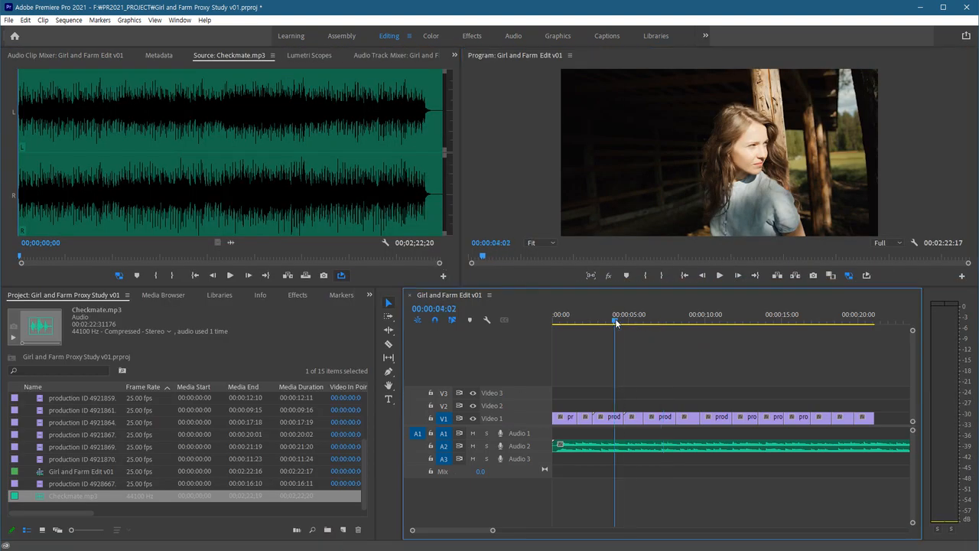
{"action": "left_click_drag", "start_coordinate": [617, 322], "coordinate": [625, 326]}
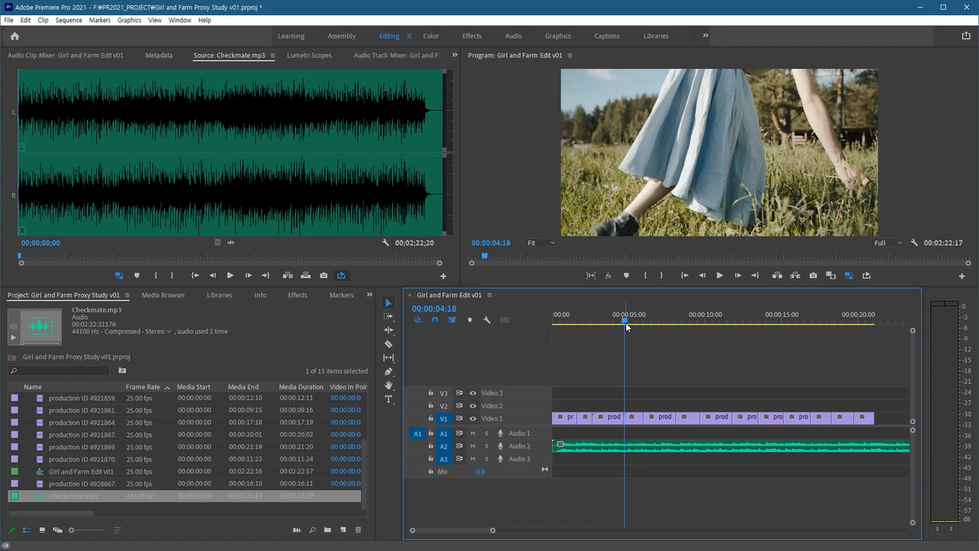
Open the sequence's export settings, preview frames at 00:00:48:10 and 00:00:17:06, examine the Use Proxies option, and cancel the export
{"action": "key", "text": "ctrl+m"}
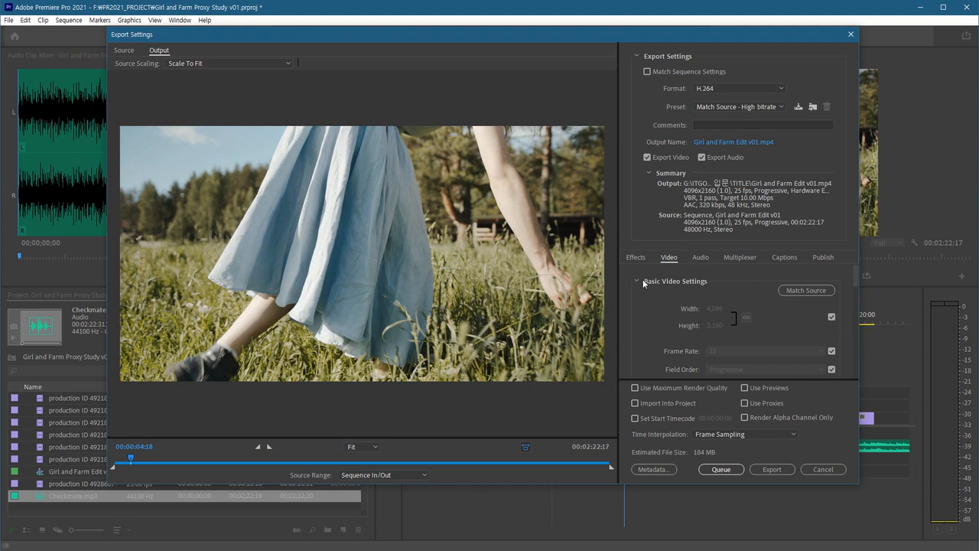
{"action": "left_click", "coordinate": [442, 462]}
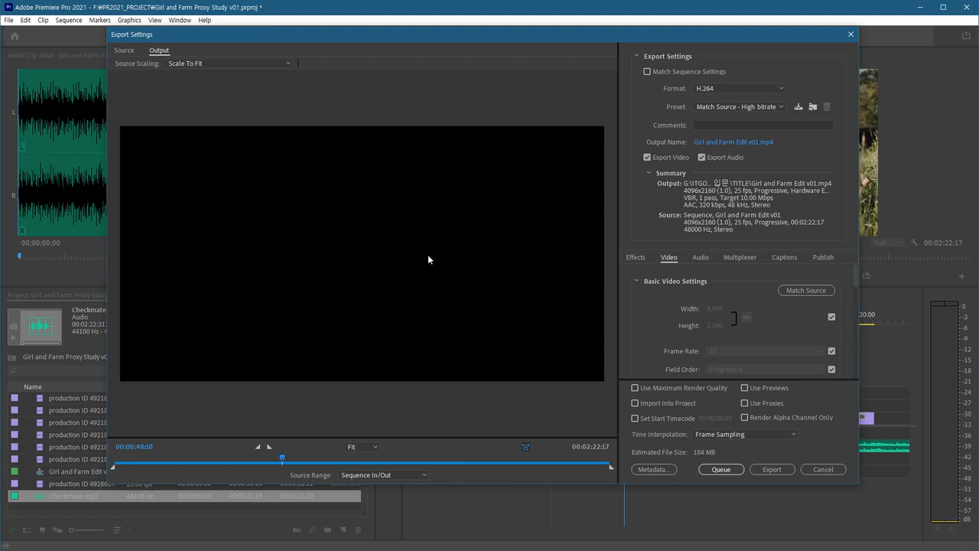
{"action": "left_click", "coordinate": [213, 462]}
{"action": "left_click", "coordinate": [173, 462]}
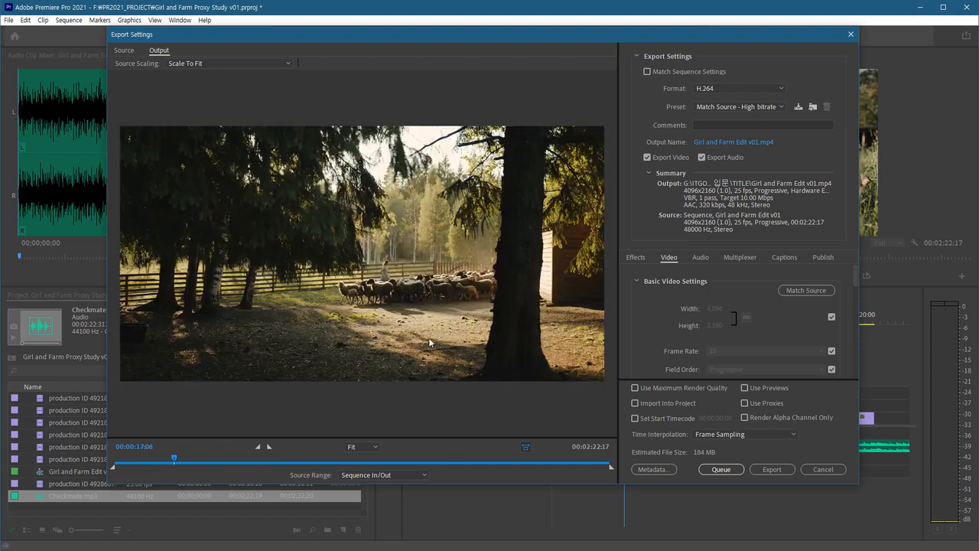
{"action": "left_click", "coordinate": [757, 405]}
{"action": "left_click", "coordinate": [746, 403]}
{"action": "left_click", "coordinate": [821, 468]}
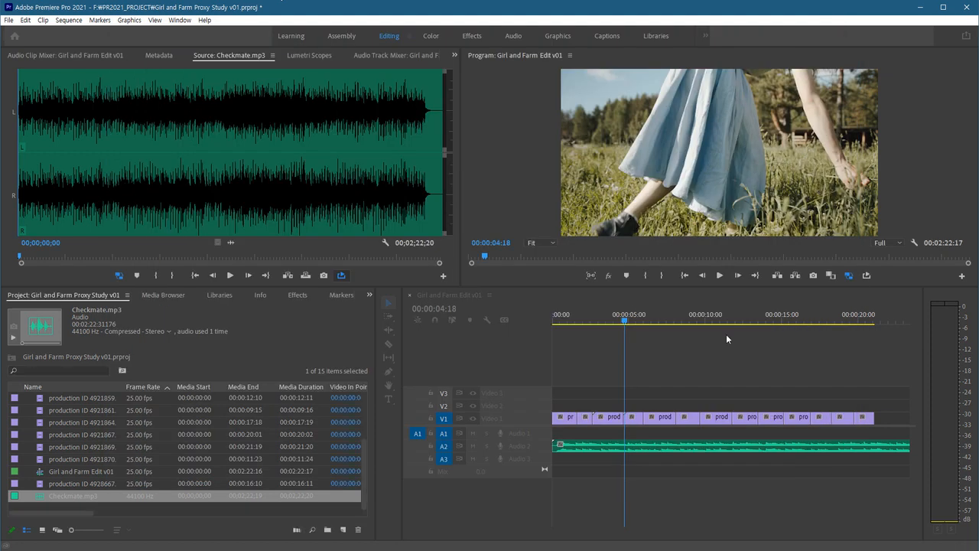
Move the timeline playhead to 00:00:08:00 and enable Use Proxies in the sequence's export settings
{"action": "left_click_drag", "start_coordinate": [655, 324], "coordinate": [674, 321]}
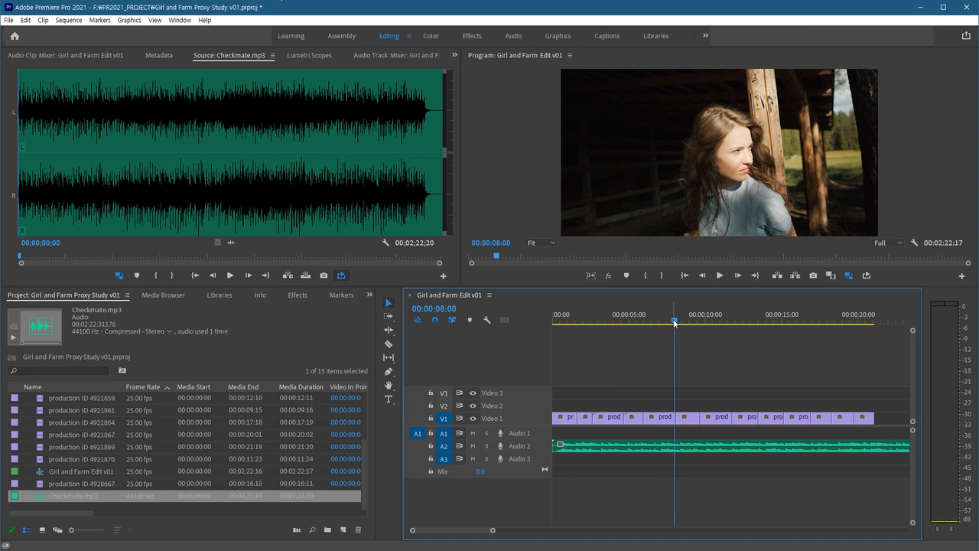
{"action": "key", "text": "ctrl+m"}
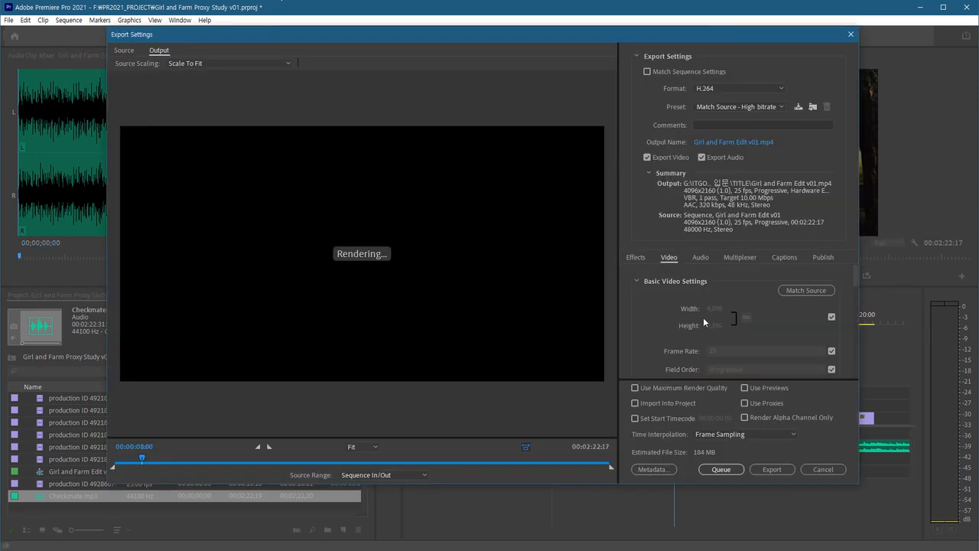
{"action": "left_click", "coordinate": [765, 403]}
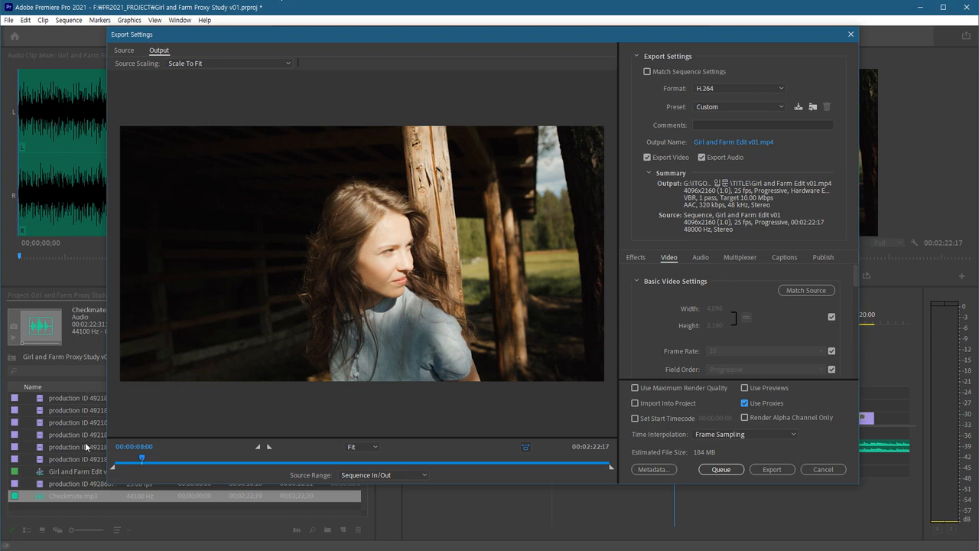
Toggle Use Proxies off and on repeatedly to compare the export preview, leaving the option disabled
{"action": "left_click", "coordinate": [744, 403]}
{"action": "left_click", "coordinate": [759, 411]}
{"action": "left_click", "coordinate": [759, 410]}
{"action": "left_click", "coordinate": [758, 410]}
{"action": "left_click", "coordinate": [759, 409]}
{"action": "left_click", "coordinate": [759, 411]}
{"action": "left_click", "coordinate": [758, 410]}
{"action": "left_click", "coordinate": [759, 410]}
{"action": "left_click", "coordinate": [759, 410]}
{"action": "left_click", "coordinate": [759, 411]}
{"action": "left_click", "coordinate": [759, 410]}
Narrow the export dialog, move it aside to uncover the sequence, switch Use Proxies on and off again, and move the dialog back
{"action": "left_click_drag", "start_coordinate": [859, 462], "coordinate": [855, 462]}
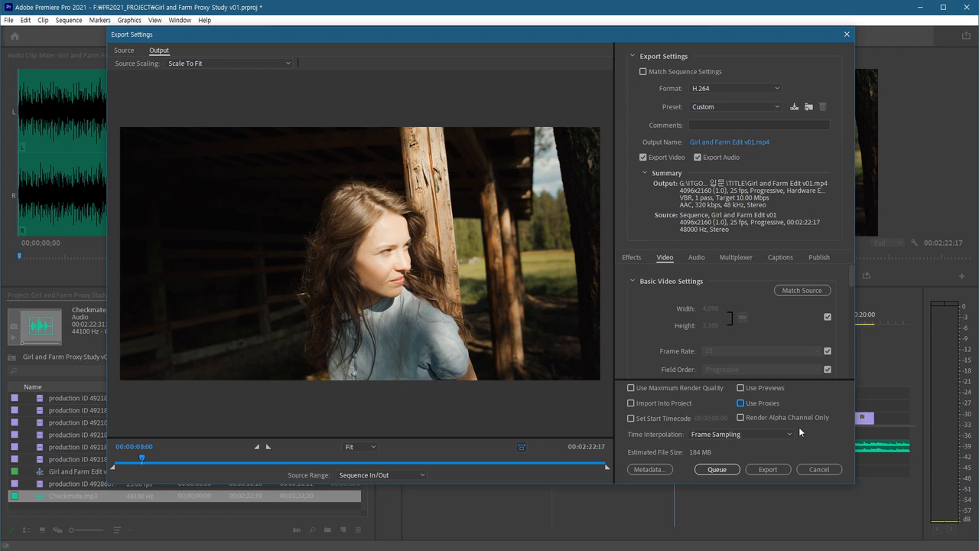
{"action": "left_click_drag", "start_coordinate": [725, 34], "coordinate": [519, 77]}
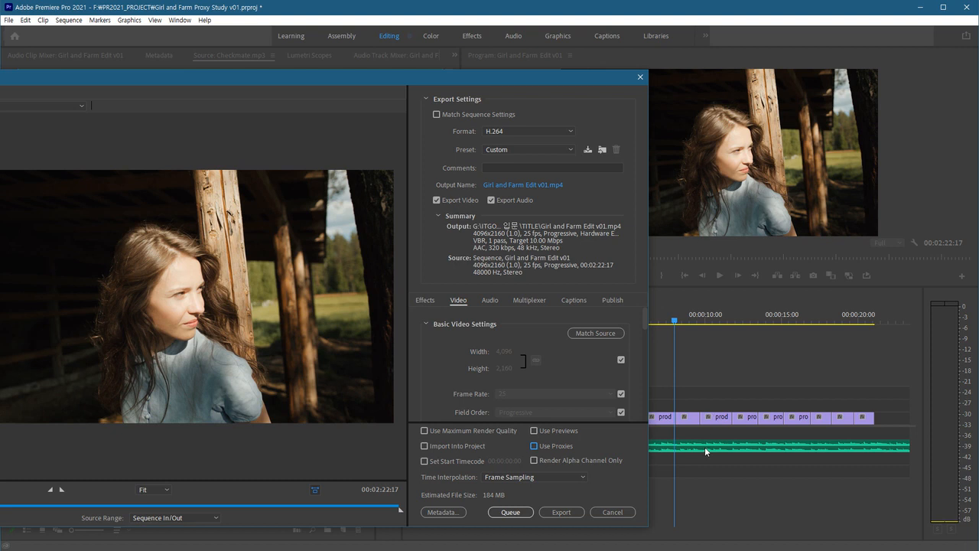
{"action": "left_click", "coordinate": [567, 447]}
{"action": "left_click", "coordinate": [563, 446]}
{"action": "left_click_drag", "start_coordinate": [443, 75], "coordinate": [630, 64]}
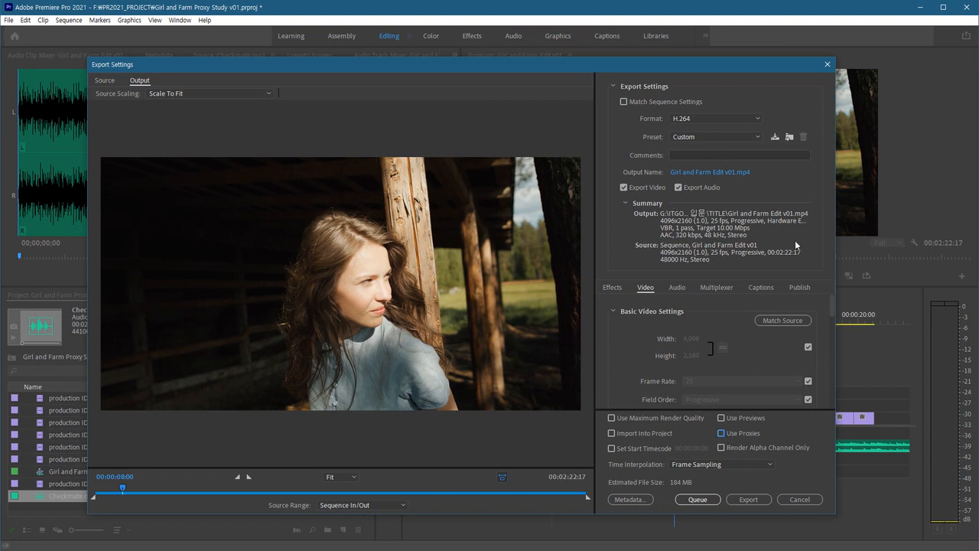
Cancel the export and move the timeline playhead to 00:00:07:02
{"action": "left_click", "coordinate": [799, 499]}
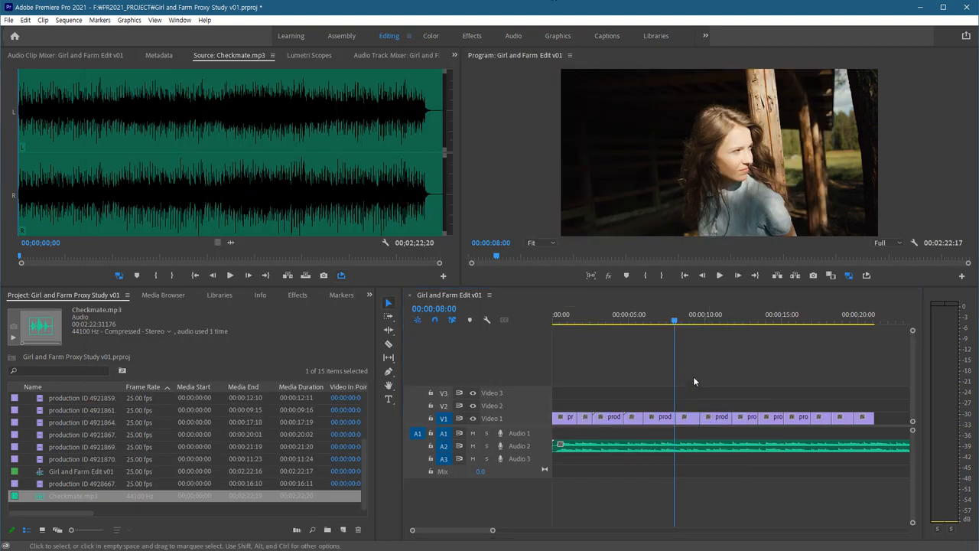
{"action": "left_click_drag", "start_coordinate": [674, 329], "coordinate": [660, 325]}
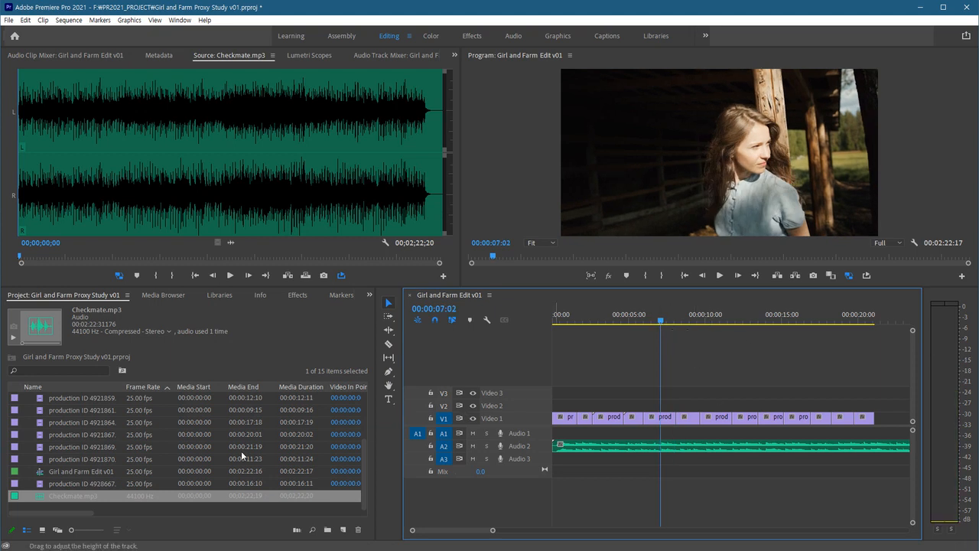
Switch to File Explorer and move the Proxies folder from the 4K folder into PR2021_PROJECT
{"action": "left_click_drag", "start_coordinate": [81, 513], "coordinate": [327, 517]}
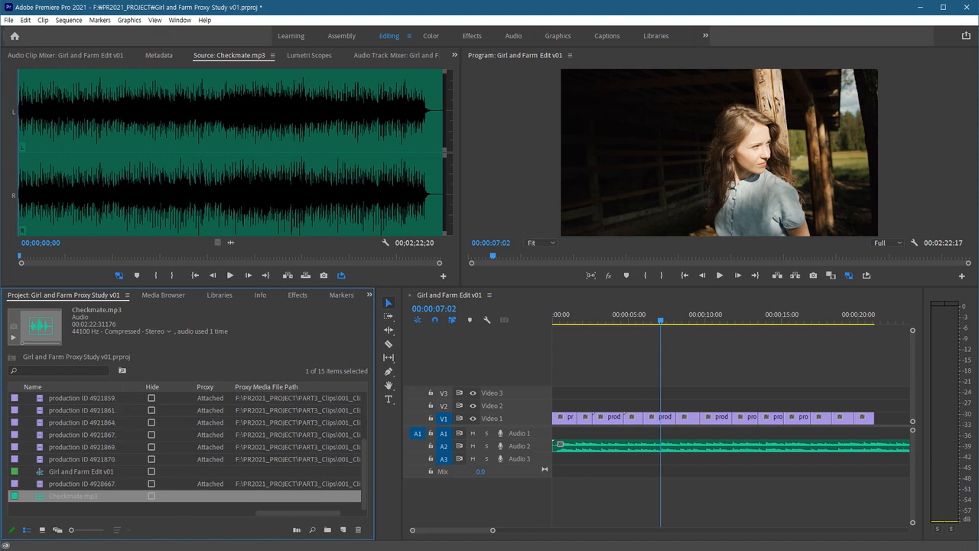
{"action": "left_click", "coordinate": [176, 520]}
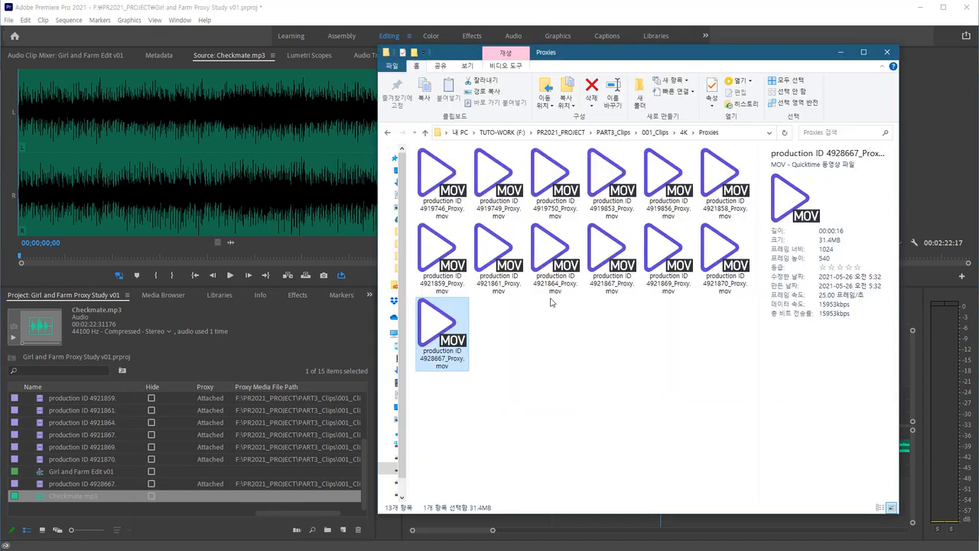
{"action": "left_click", "coordinate": [655, 132]}
{"action": "double_click", "coordinate": [433, 166]}
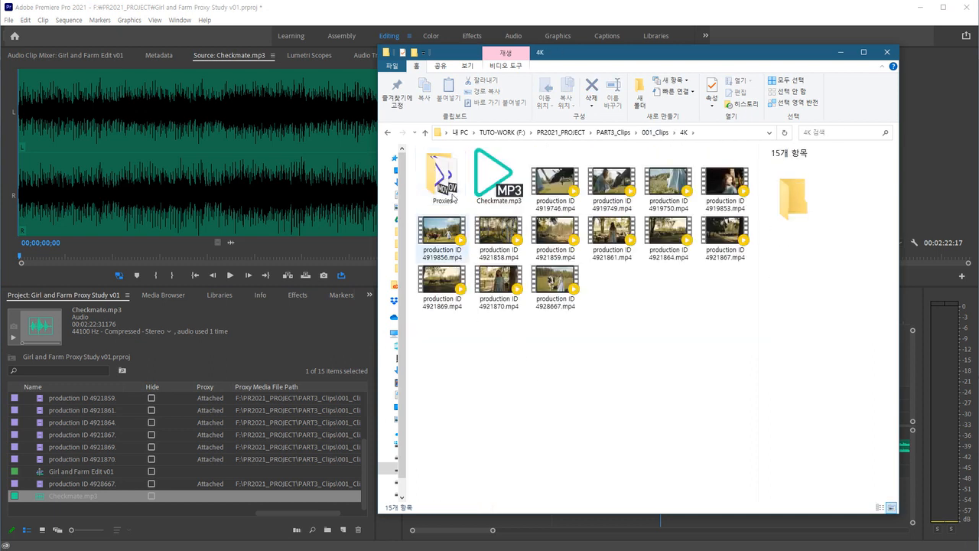
{"action": "left_click", "coordinate": [455, 196]}
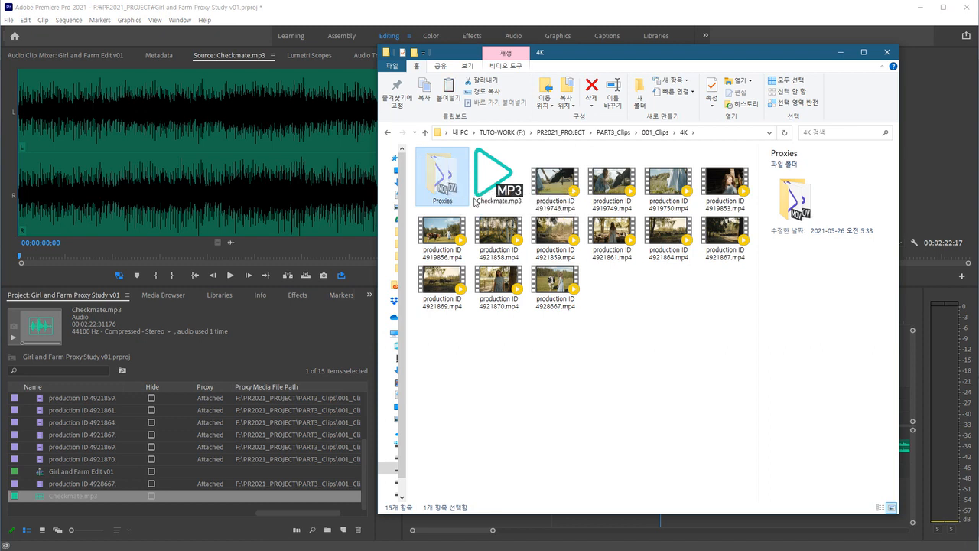
{"action": "left_click", "coordinate": [561, 135]}
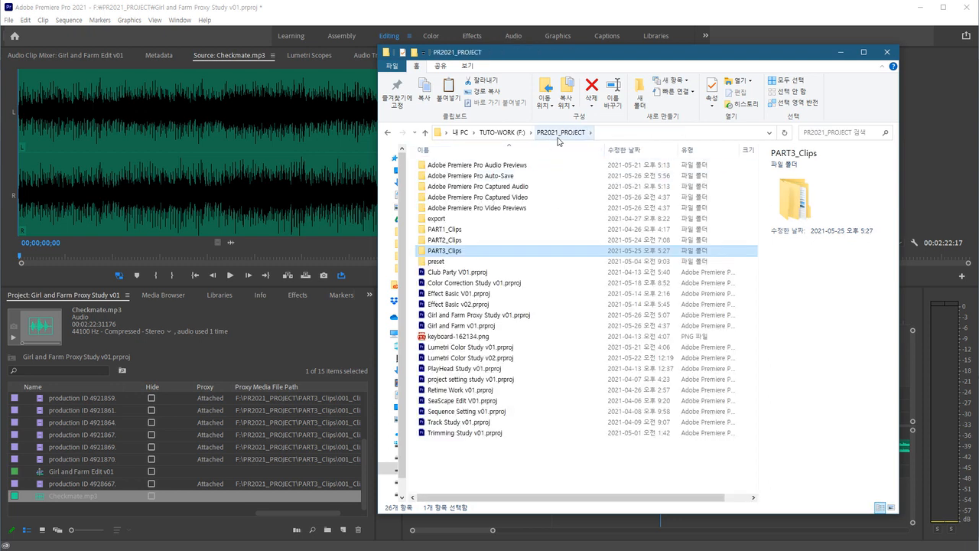
{"action": "left_click", "coordinate": [498, 474]}
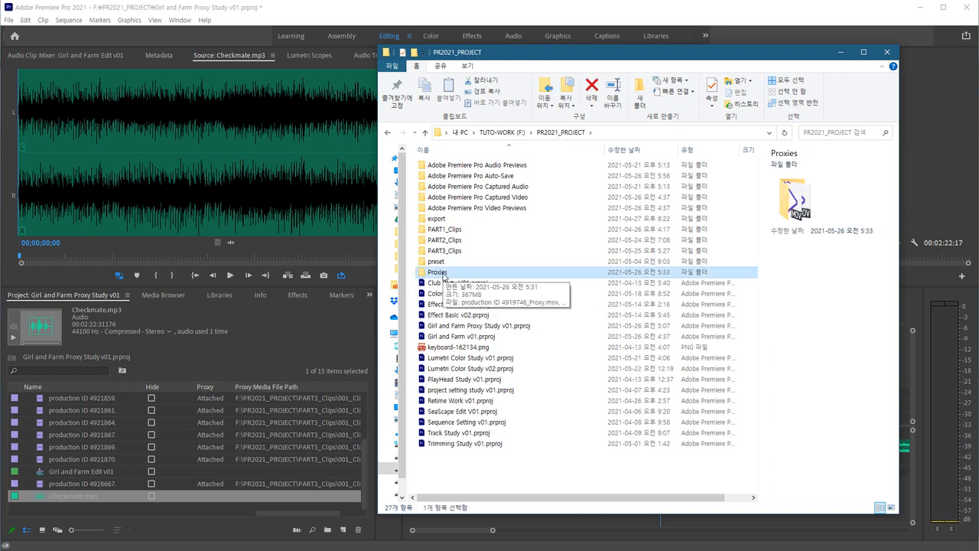
Return to Premiere Pro and check the Proxy status of all the clips in the project
{"action": "left_click", "coordinate": [291, 318]}
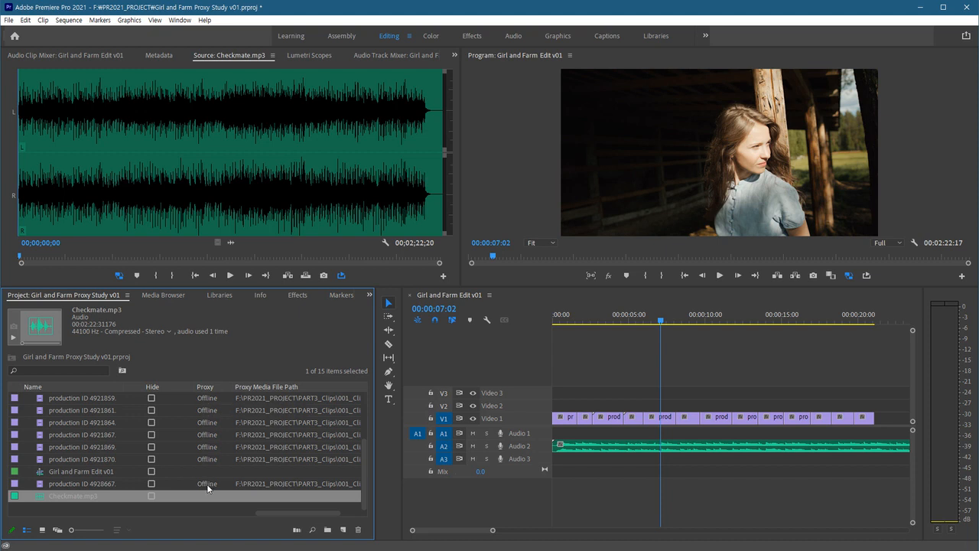
{"action": "scroll", "coordinate": [210, 468], "scroll_direction": "up", "scroll_amount": 2}
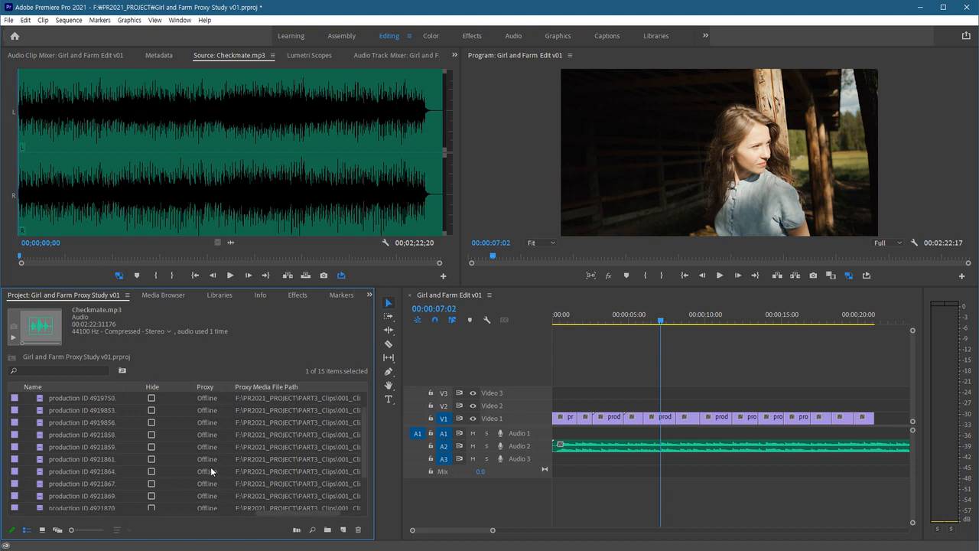
{"action": "scroll", "coordinate": [211, 484], "scroll_direction": "down", "scroll_amount": 2}
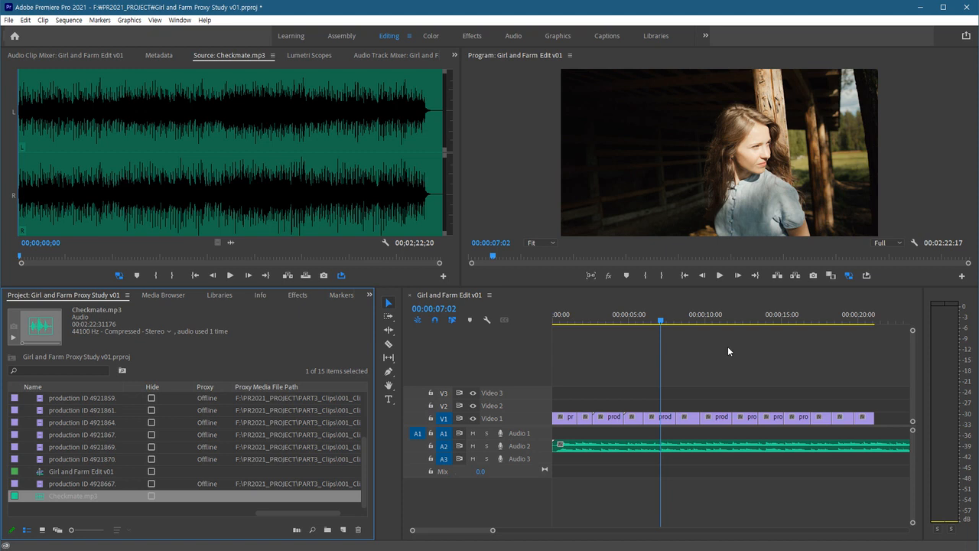
Scrub the sequence to check playback of the clips at 00:00:03:13, 00:00:14:09, 00:00:05:21 and 00:00:03:05, ending at 00:00:08:20
{"action": "left_click_drag", "start_coordinate": [653, 322], "coordinate": [606, 323]}
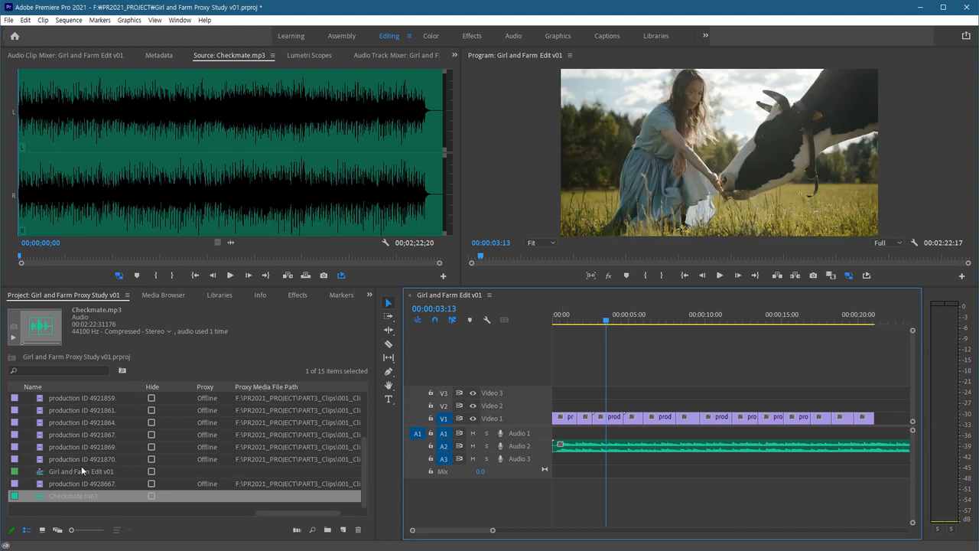
{"action": "left_click_drag", "start_coordinate": [663, 323], "coordinate": [772, 321]}
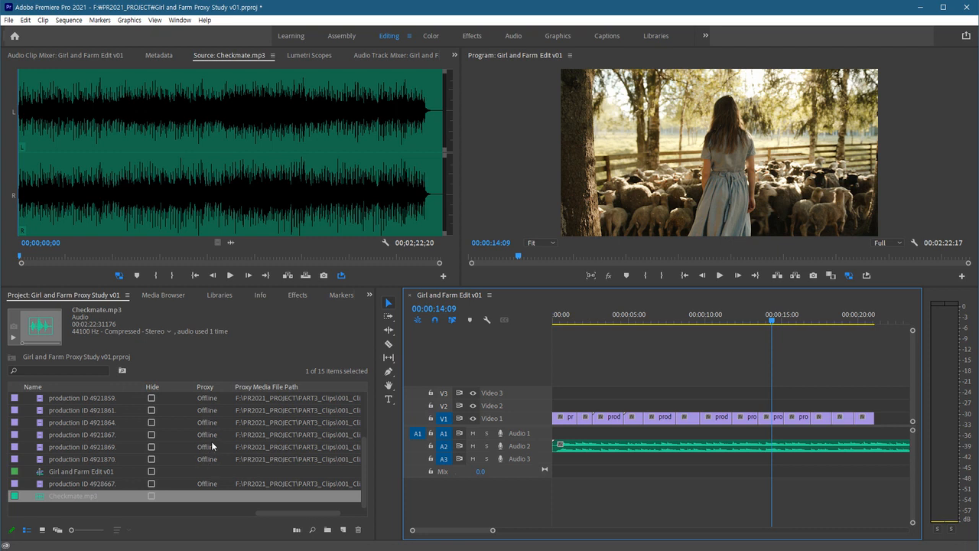
{"action": "left_click", "coordinate": [641, 315]}
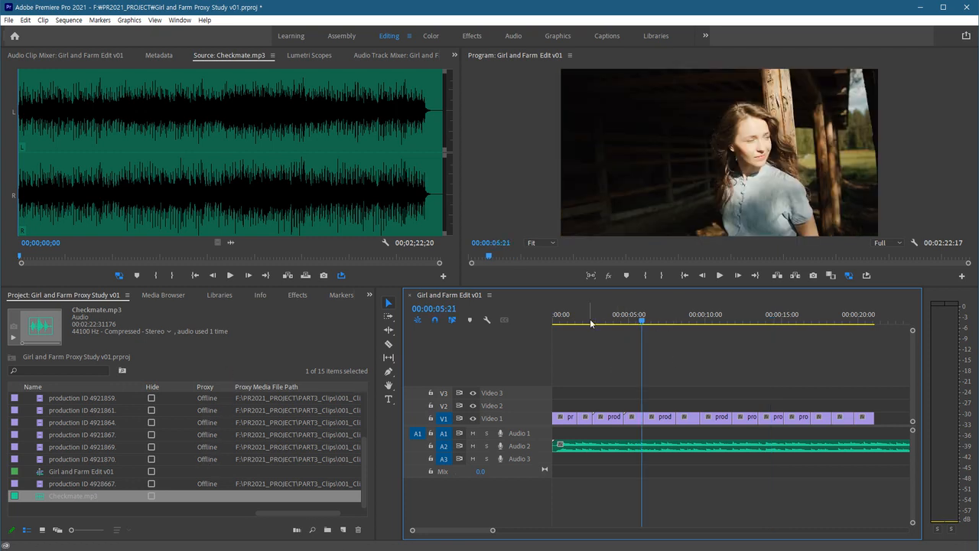
{"action": "left_click_drag", "start_coordinate": [579, 318], "coordinate": [603, 321]}
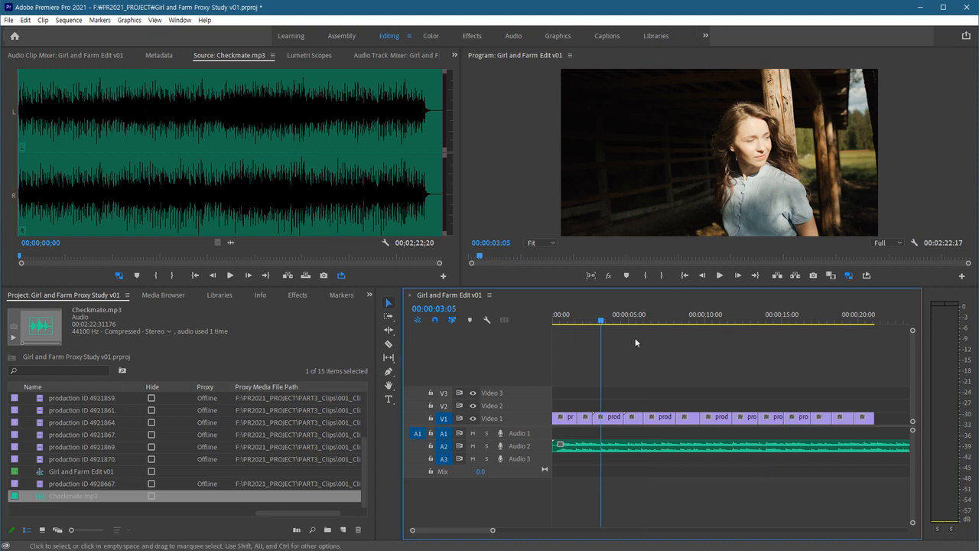
{"action": "left_click_drag", "start_coordinate": [679, 319], "coordinate": [686, 319]}
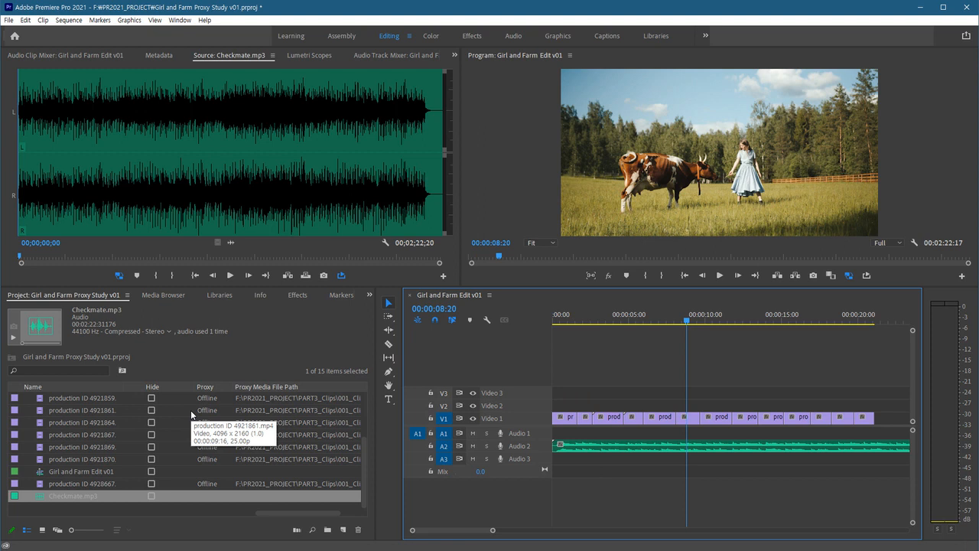
Select the 13 video clips in the project, excluding the sequence and Checkmate.mp3, and open Attach Proxies for them
{"action": "left_click", "coordinate": [105, 484]}
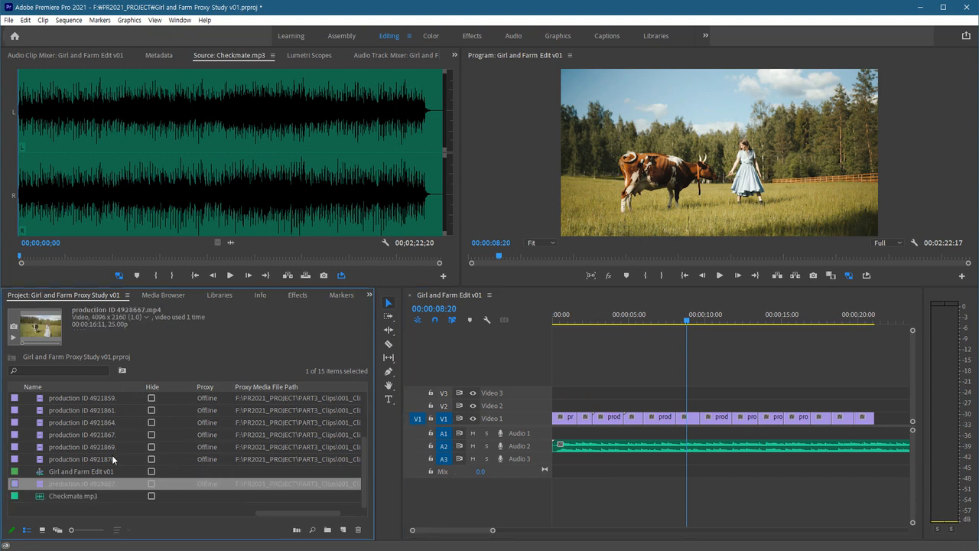
{"action": "key", "text": "ctrl+a"}
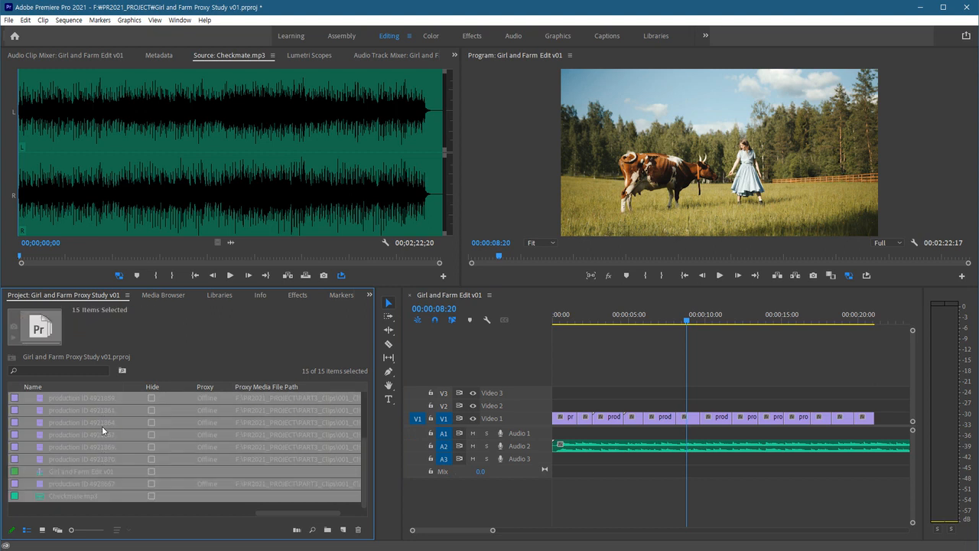
{"action": "left_click", "coordinate": [74, 495], "text": "ctrl"}
{"action": "left_click", "coordinate": [89, 472], "text": "ctrl"}
{"action": "scroll", "coordinate": [219, 428], "scroll_direction": "up", "scroll_amount": 2}
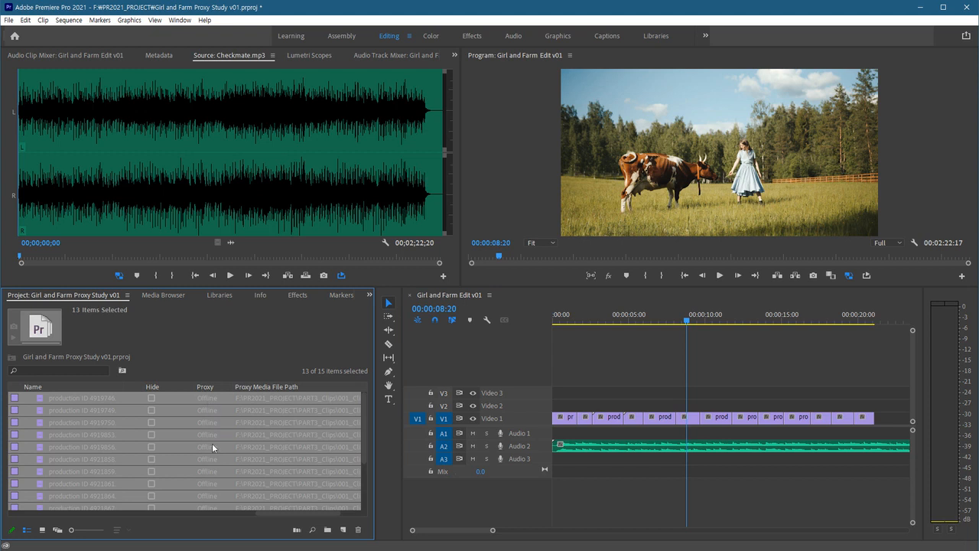
{"action": "scroll", "coordinate": [204, 458], "scroll_direction": "down", "scroll_amount": 2}
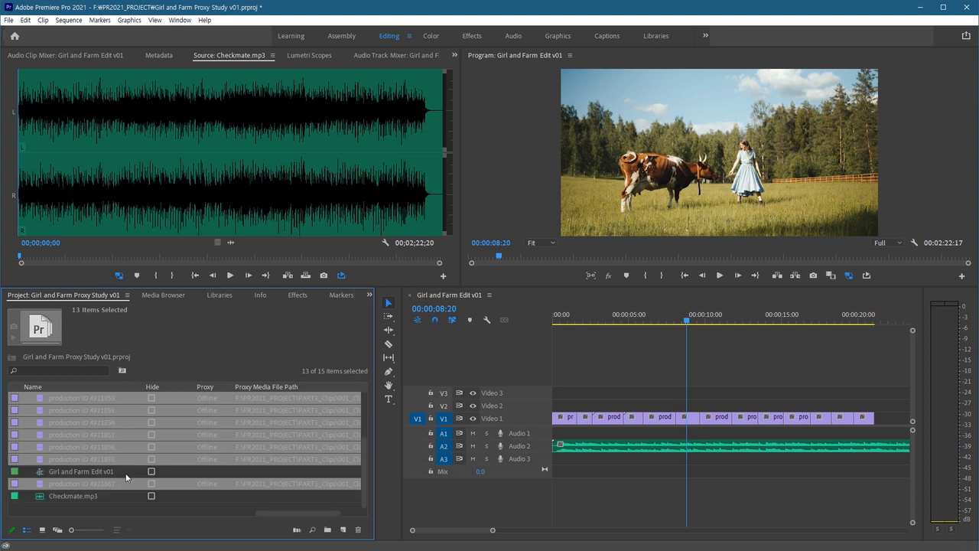
{"action": "right_click", "coordinate": [116, 459]}
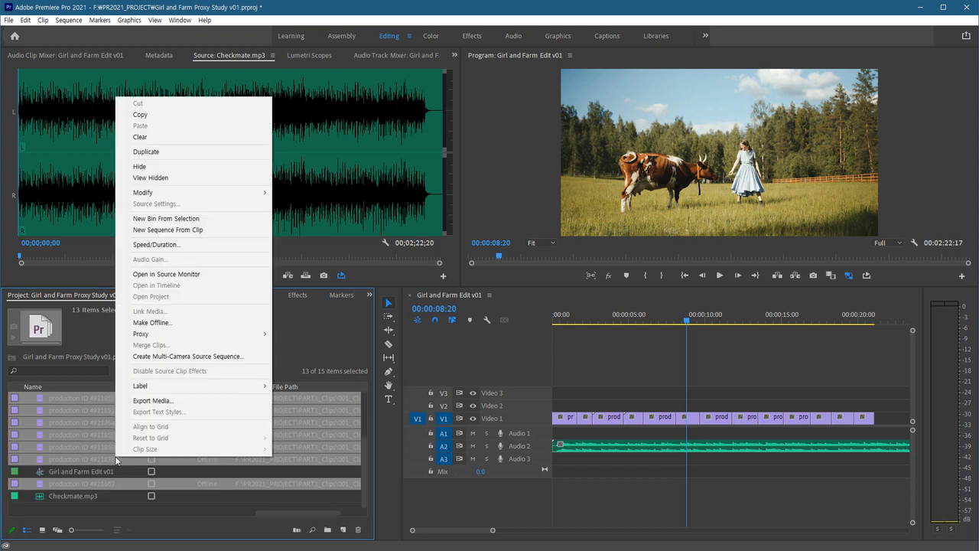
{"action": "mouse_move", "coordinate": [193, 337]}
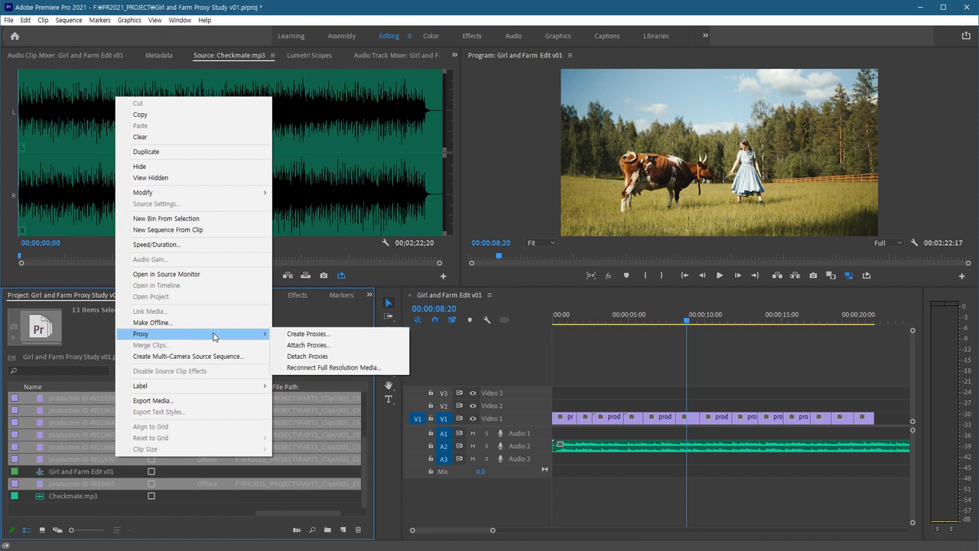
{"action": "left_click", "coordinate": [328, 346]}
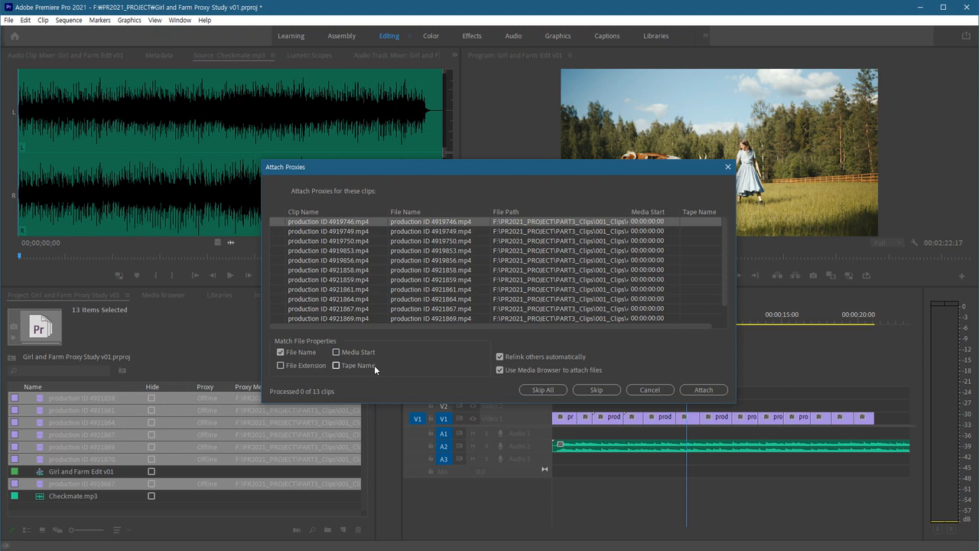
Attach proxies from the PR2021_PROJECT Proxies folder, choosing production ID 4919746_Proxy.mov for the first clip and relinking the others automatically
{"action": "left_click", "coordinate": [696, 388]}
{"action": "left_click_drag", "start_coordinate": [444, 191], "coordinate": [523, 198]}
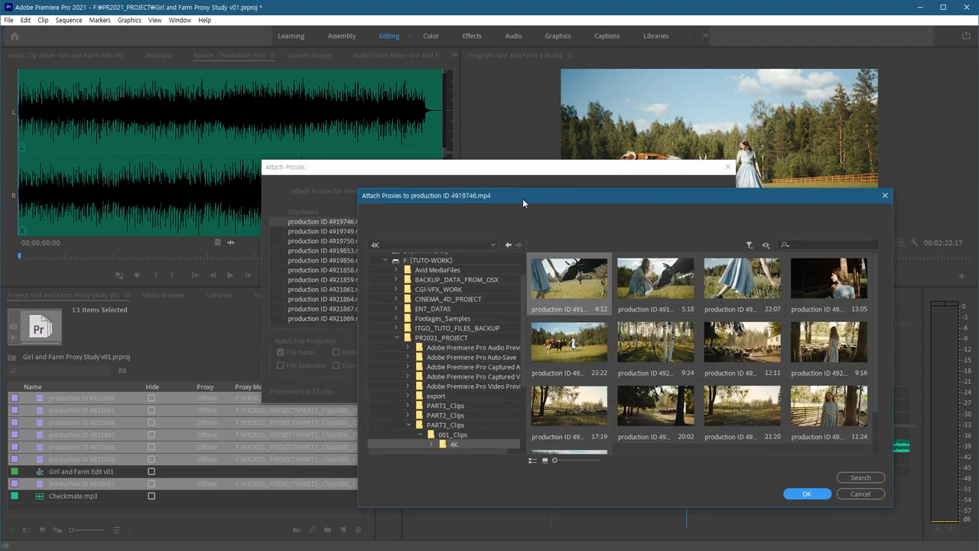
{"action": "left_click_drag", "start_coordinate": [522, 197], "coordinate": [496, 150]}
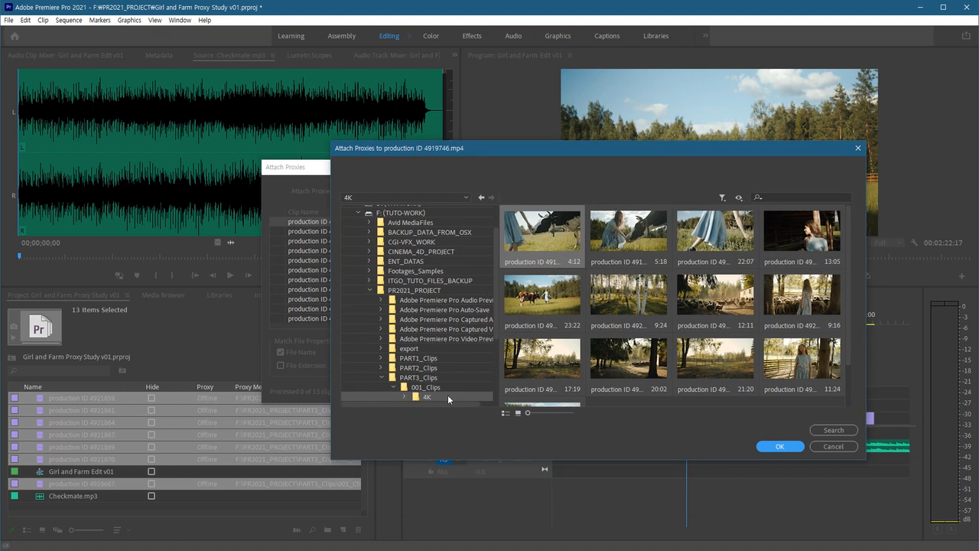
{"action": "scroll", "coordinate": [449, 382], "scroll_direction": "down", "scroll_amount": 2}
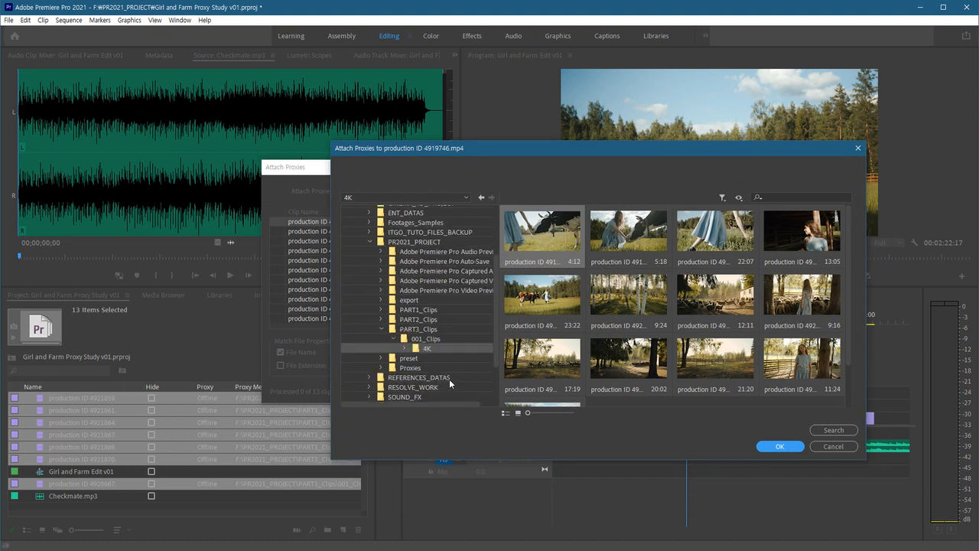
{"action": "left_click", "coordinate": [417, 240]}
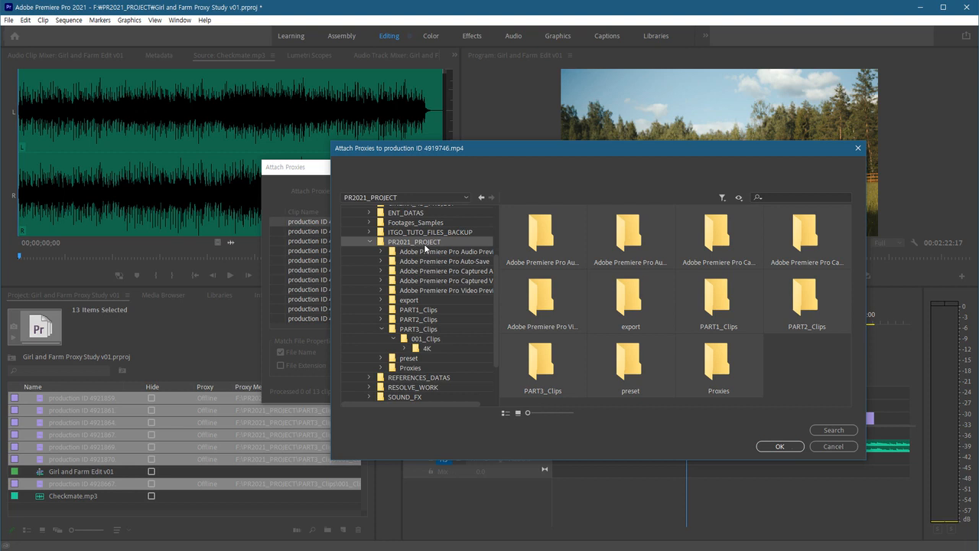
{"action": "double_click", "coordinate": [716, 368]}
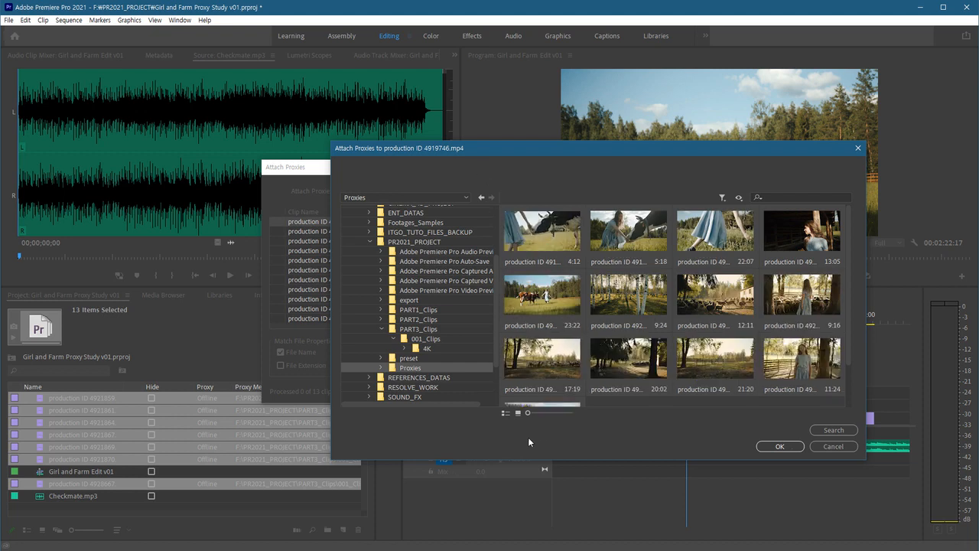
{"action": "left_click", "coordinate": [505, 412]}
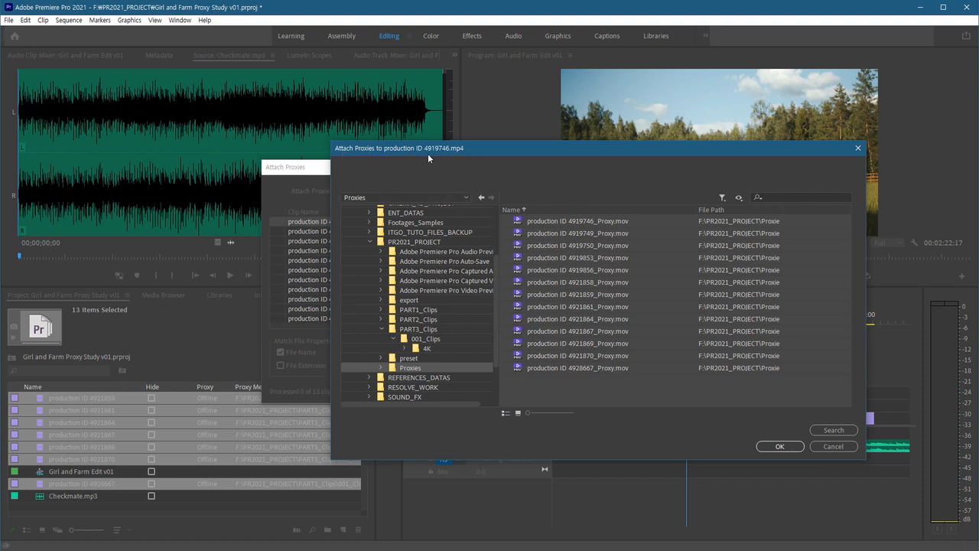
{"action": "left_click", "coordinate": [590, 222]}
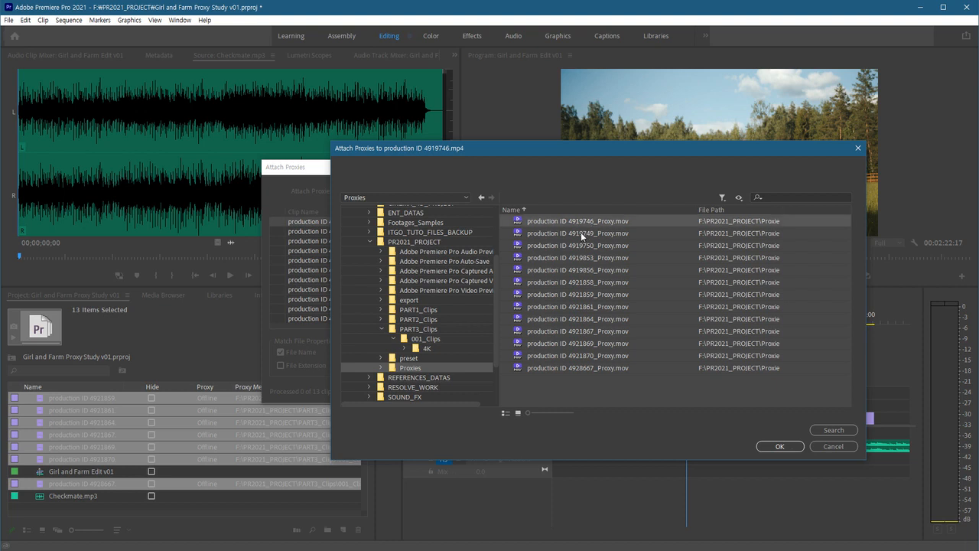
{"action": "left_click", "coordinate": [780, 446]}
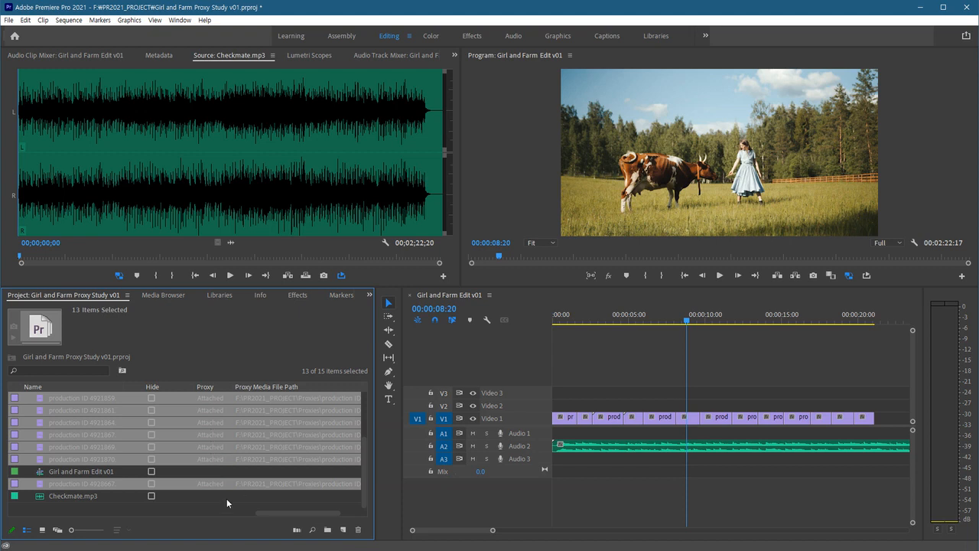
Attach proxies to the 13 selected clips again, this time from inside the PART2_Clips folder, using the Relink others automatically option
{"action": "right_click", "coordinate": [217, 442]}
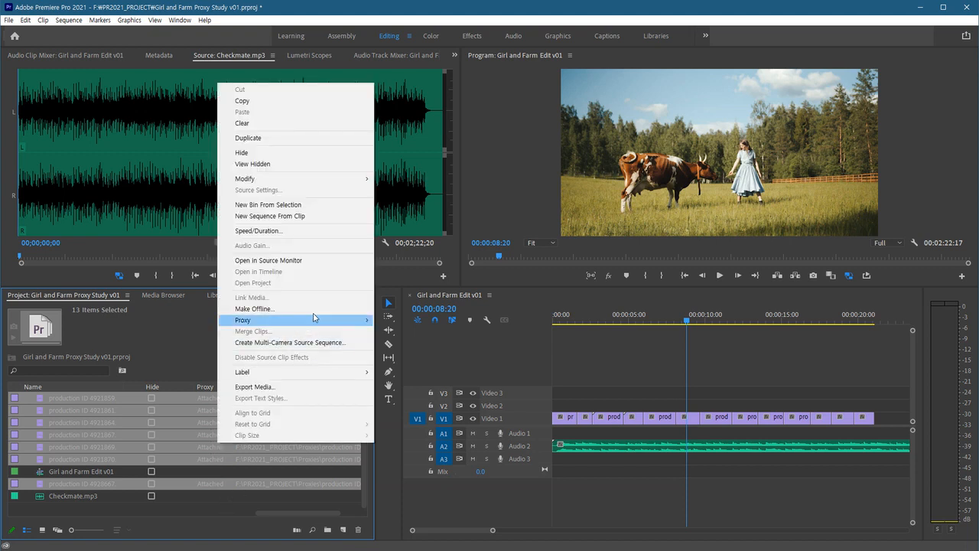
{"action": "mouse_move", "coordinate": [360, 322]}
{"action": "left_click", "coordinate": [439, 331]}
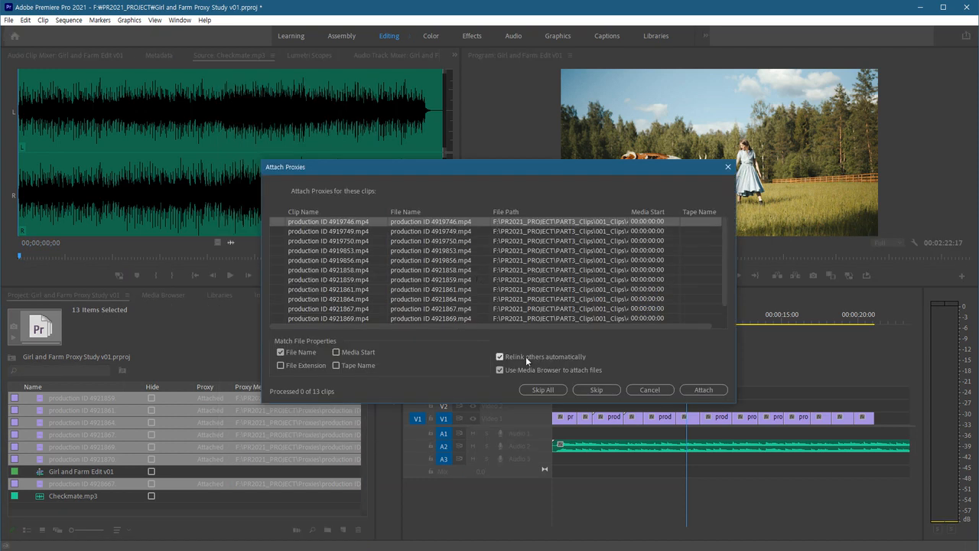
{"action": "left_click", "coordinate": [506, 357]}
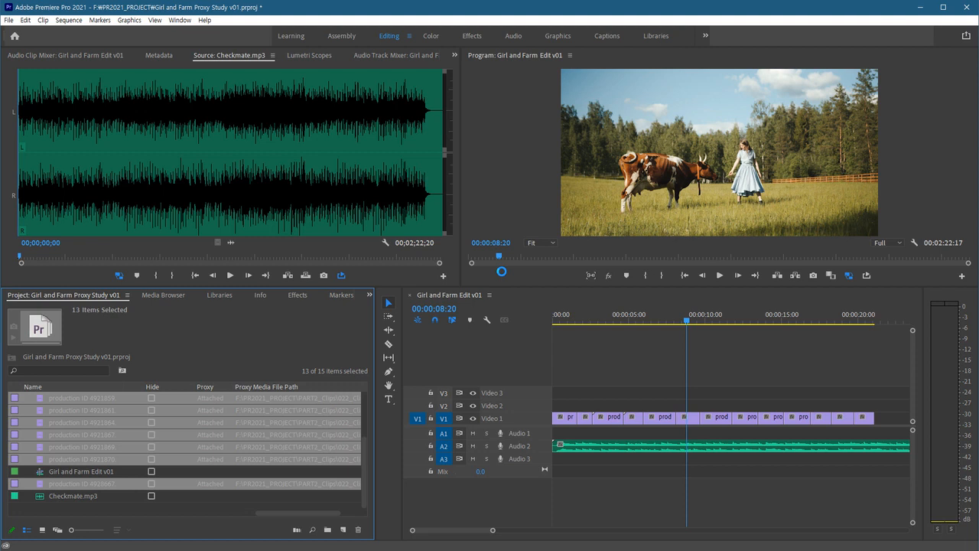
Review the file matching and relinking options in Attach Proxies for the 13 selected clips, leaving the attachments as they are
{"action": "right_click", "coordinate": [248, 429]}
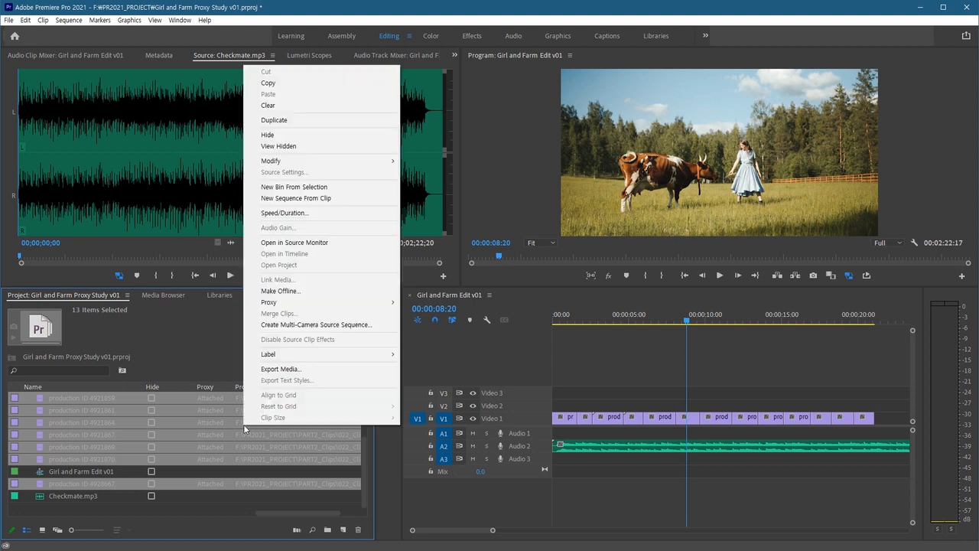
{"action": "mouse_move", "coordinate": [375, 302]}
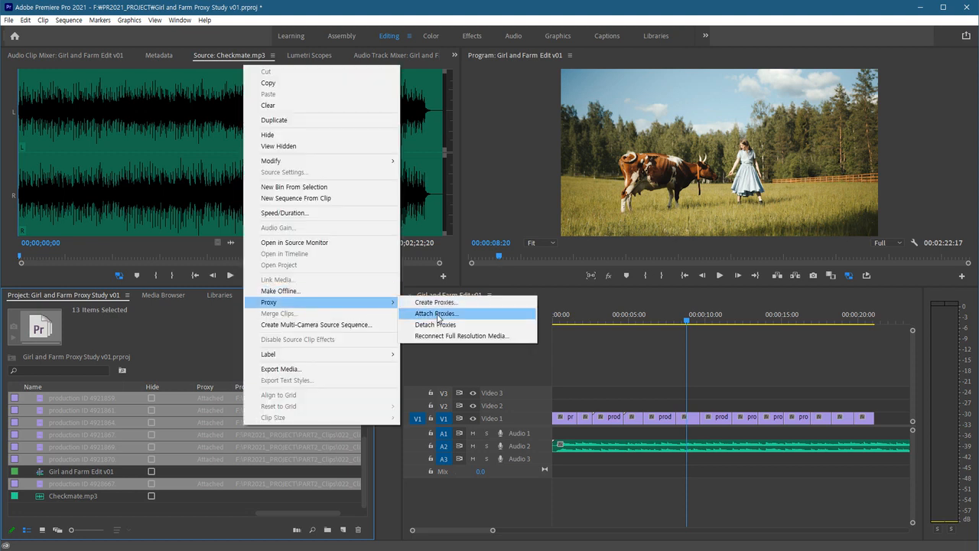
{"action": "left_click", "coordinate": [439, 315]}
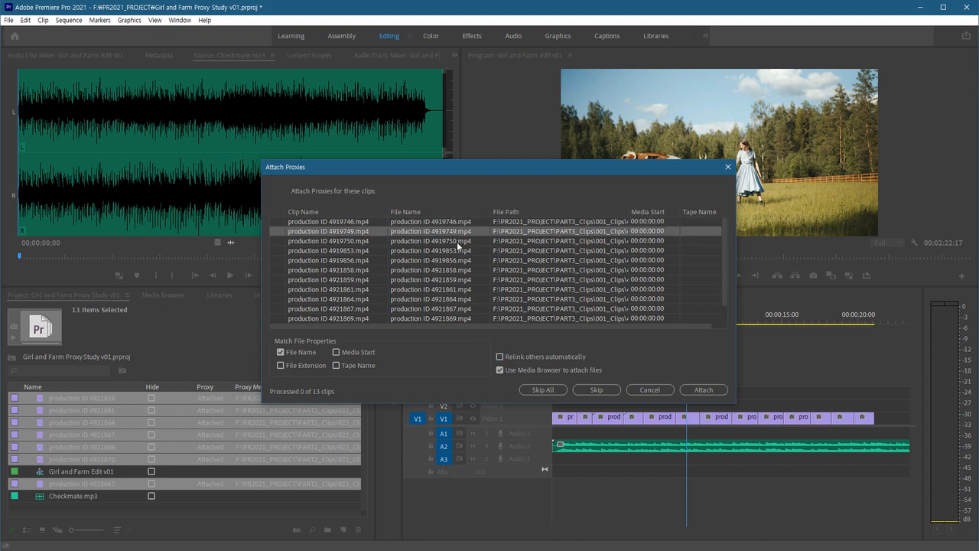
{"action": "left_click", "coordinate": [463, 269]}
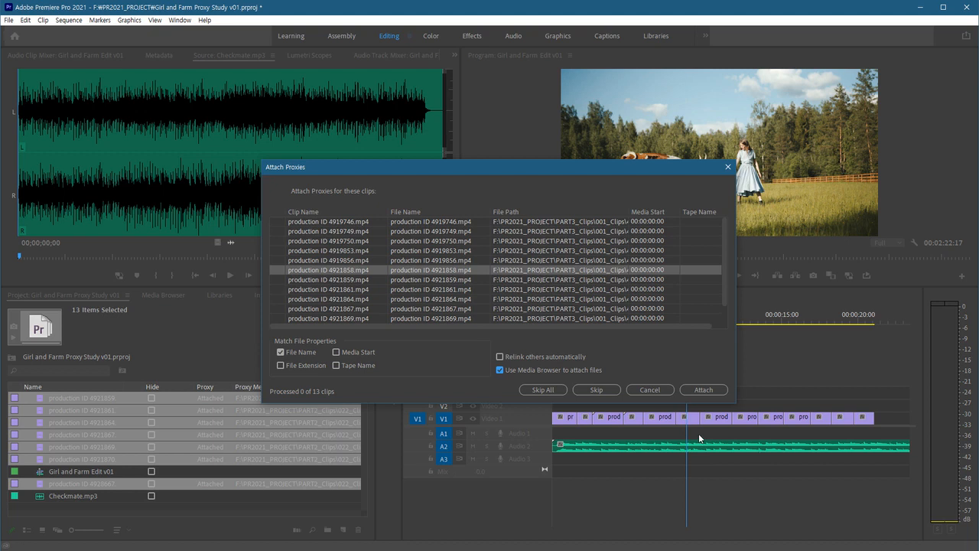
{"action": "left_click", "coordinate": [665, 389]}
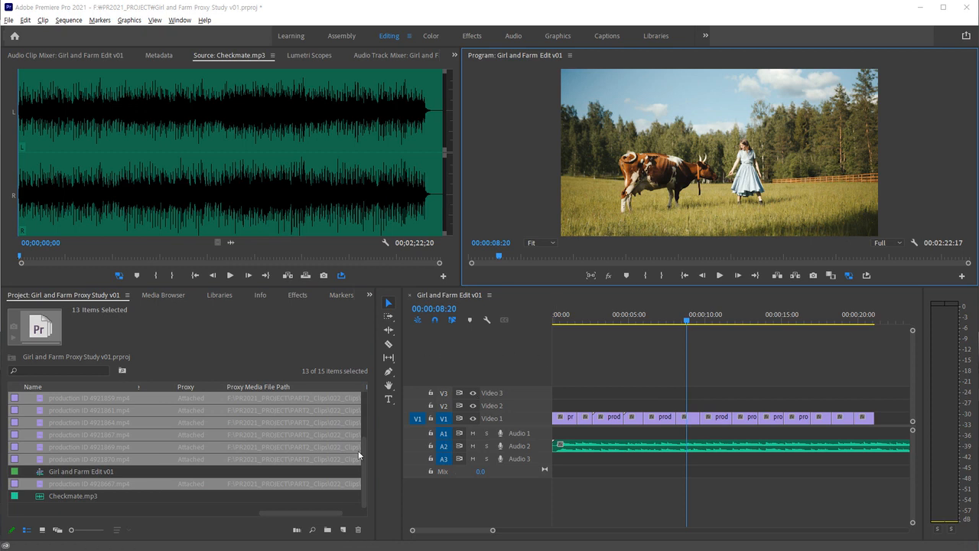
Detach the proxy from the clip production ID 4928667.mp4 in the project
{"action": "left_click", "coordinate": [151, 456]}
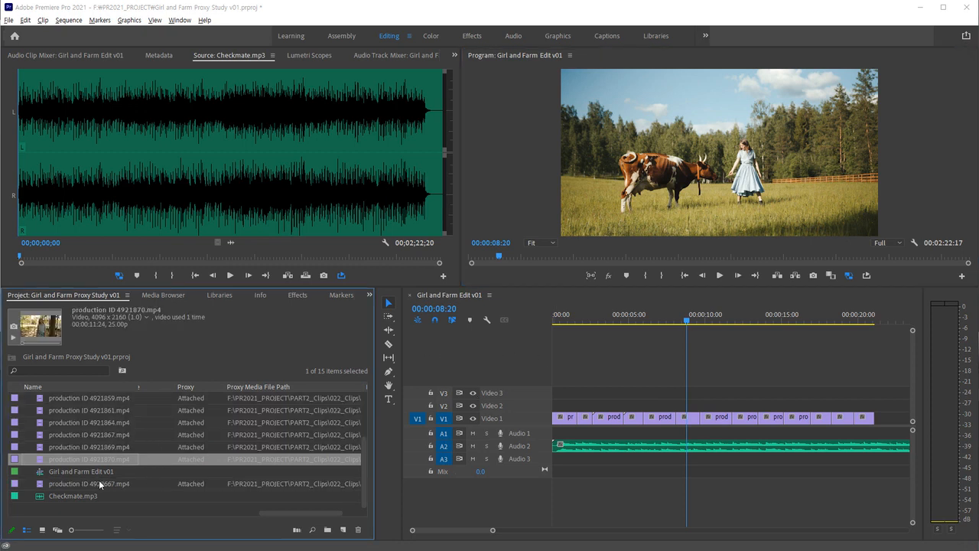
{"action": "left_click", "coordinate": [114, 484]}
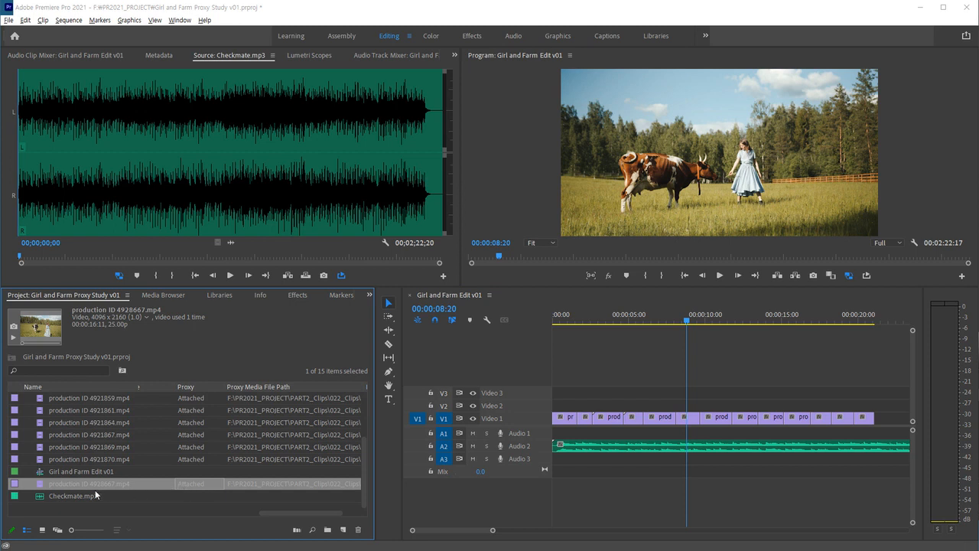
{"action": "right_click", "coordinate": [148, 482]}
{"action": "mouse_move", "coordinate": [192, 341]}
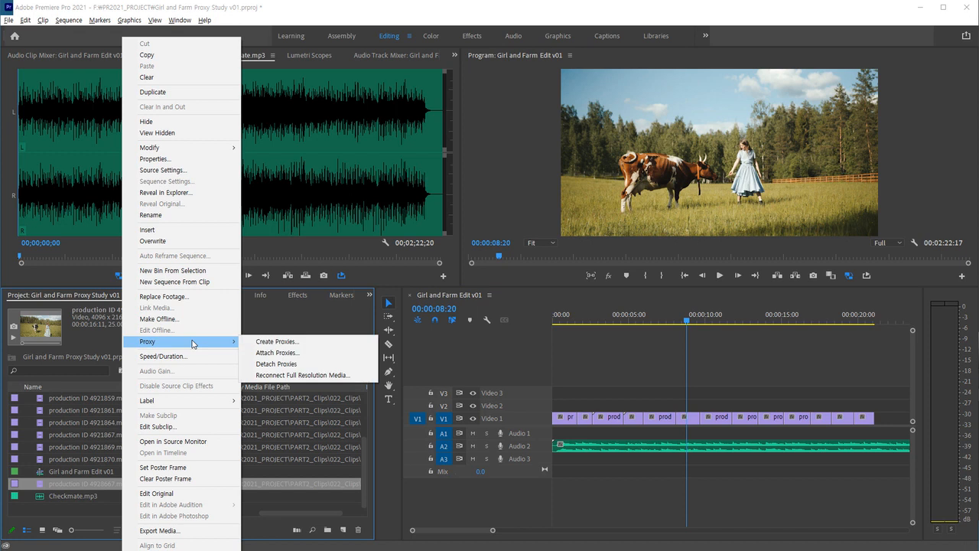
{"action": "left_click", "coordinate": [276, 364]}
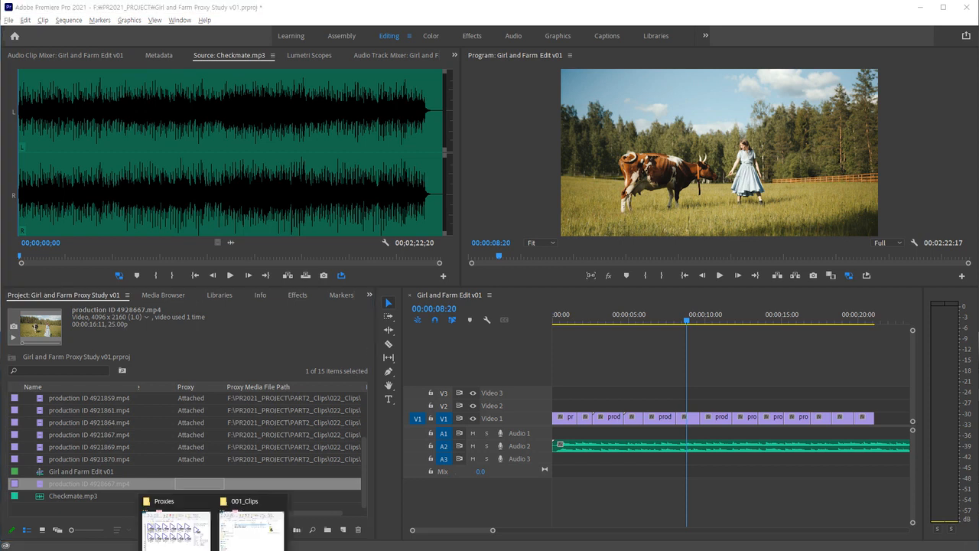
Switch to File Explorer and list the PR2021_PROJECT Proxies folder in details view with full file names readable
{"action": "left_click", "coordinate": [195, 545]}
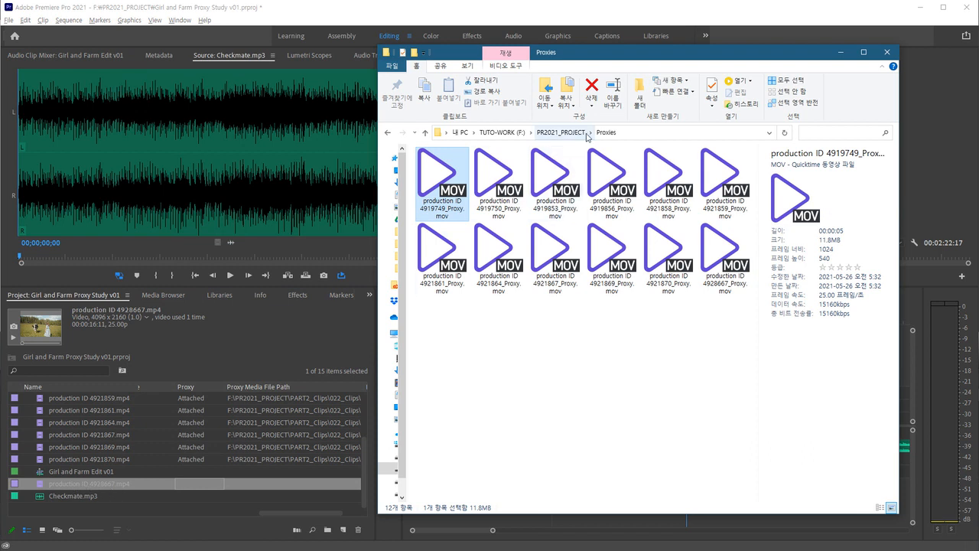
{"action": "left_click", "coordinate": [569, 133]}
{"action": "double_click", "coordinate": [439, 273]}
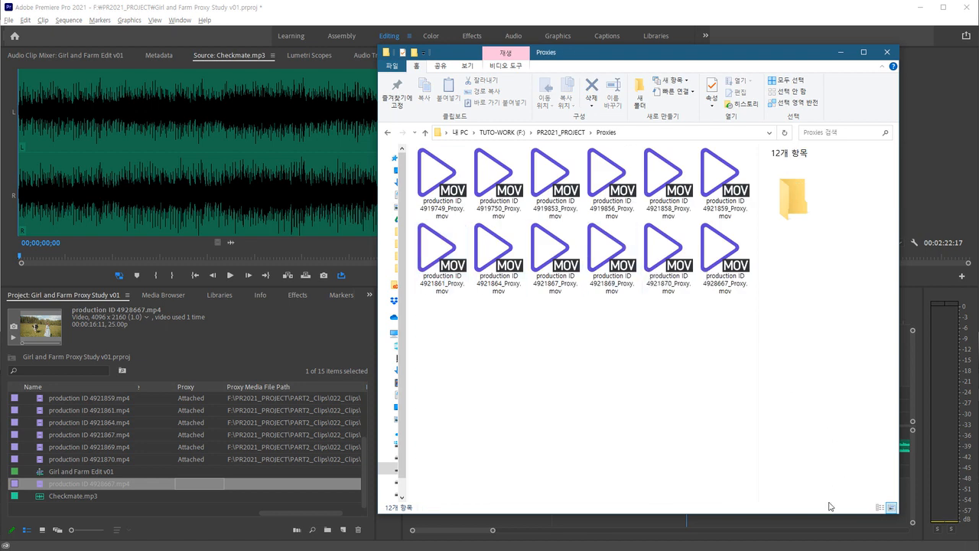
{"action": "left_click", "coordinate": [879, 508]}
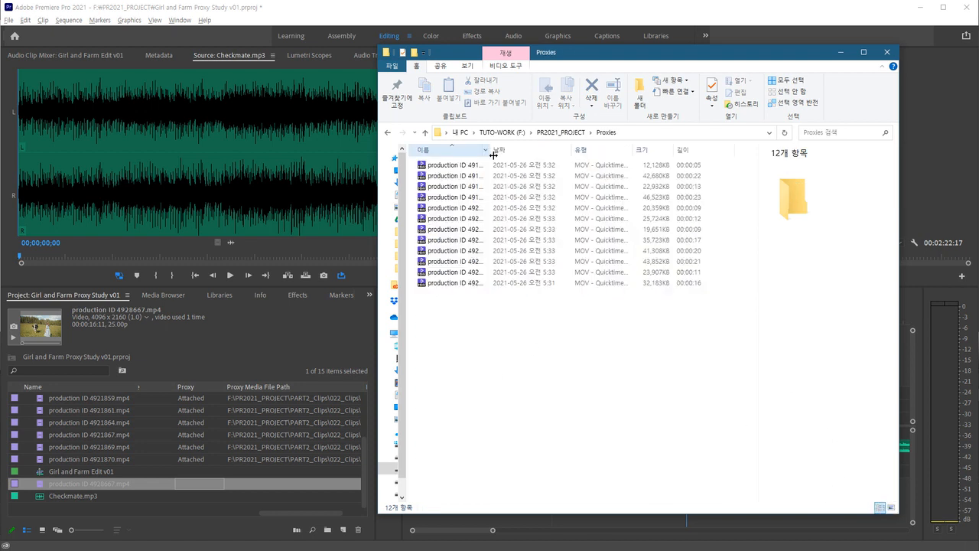
{"action": "left_click_drag", "start_coordinate": [494, 147], "coordinate": [655, 181]}
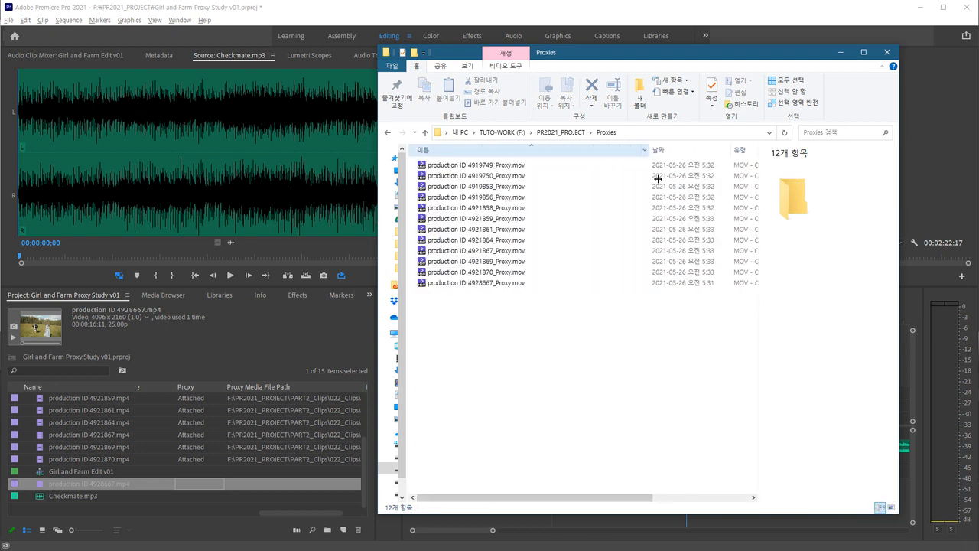
Delete production ID 4928667_Proxy.mov from the Proxies folder and return to Premiere Pro
{"action": "left_click", "coordinate": [472, 284]}
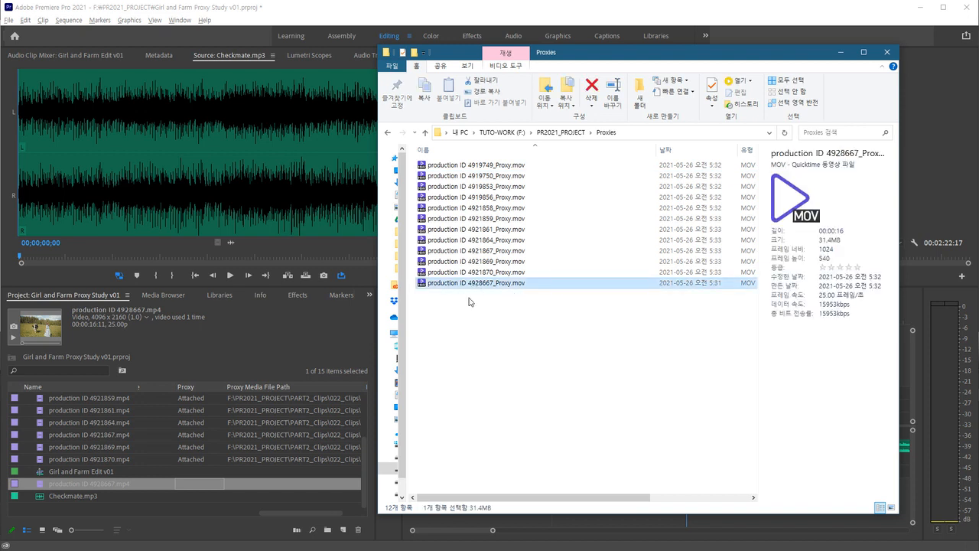
{"action": "left_click", "coordinate": [506, 323]}
{"action": "left_click", "coordinate": [503, 285]}
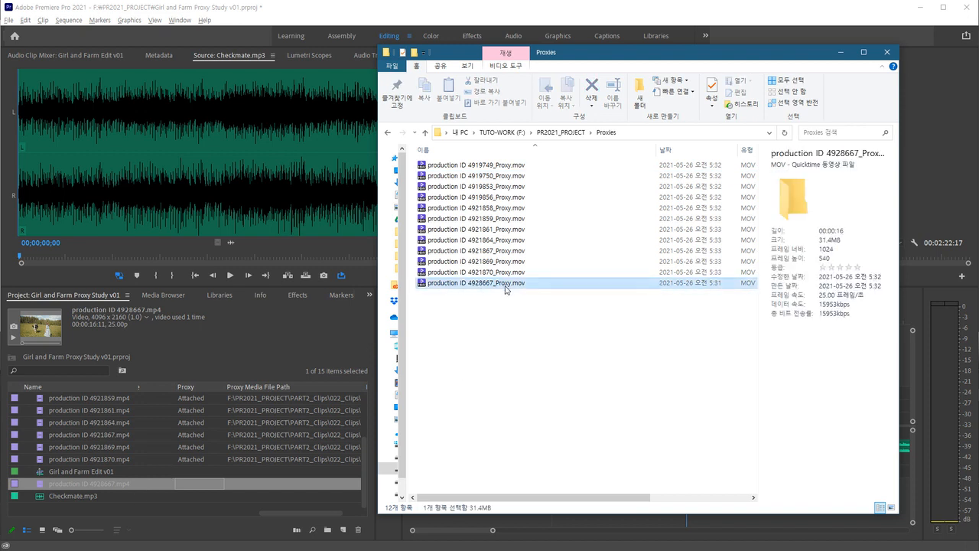
{"action": "key", "text": "Delete"}
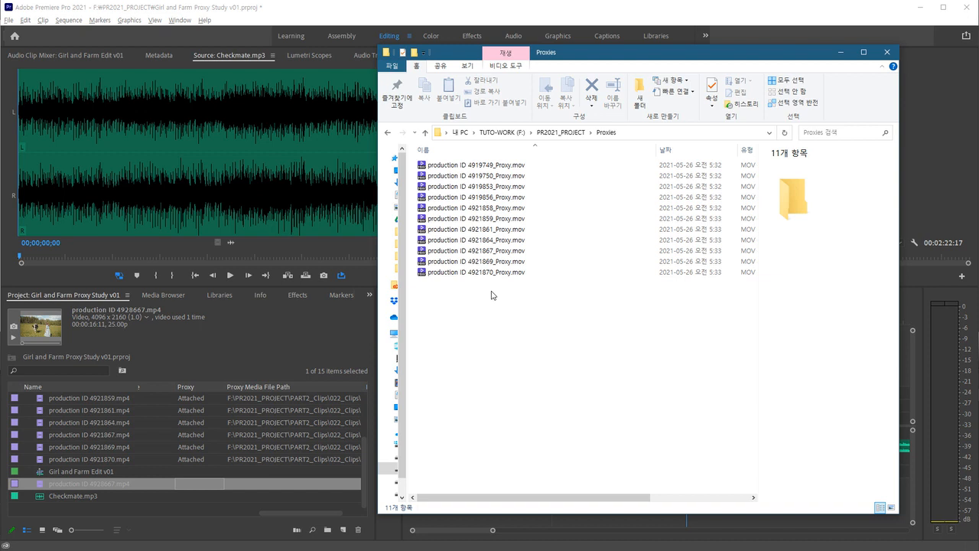
{"action": "left_click", "coordinate": [838, 52]}
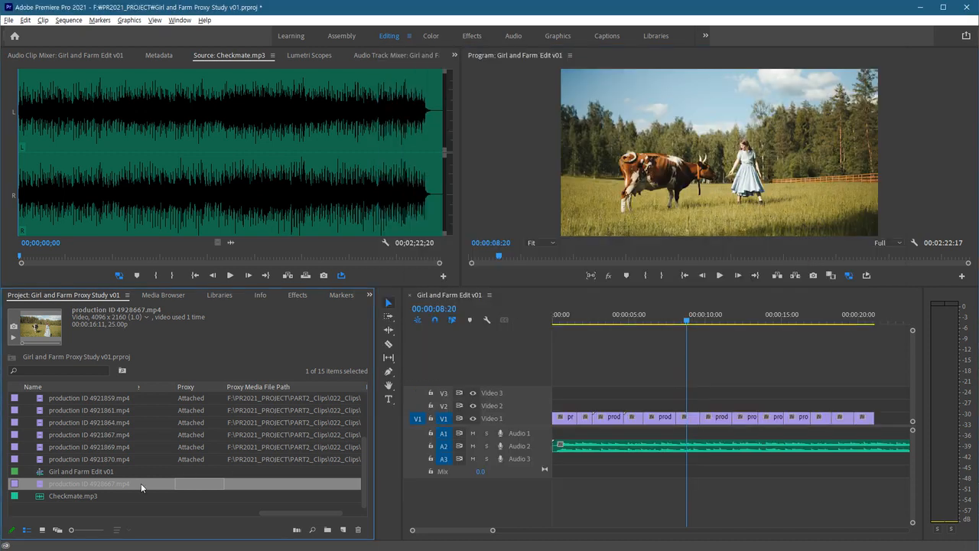
{"action": "right_click", "coordinate": [119, 483]}
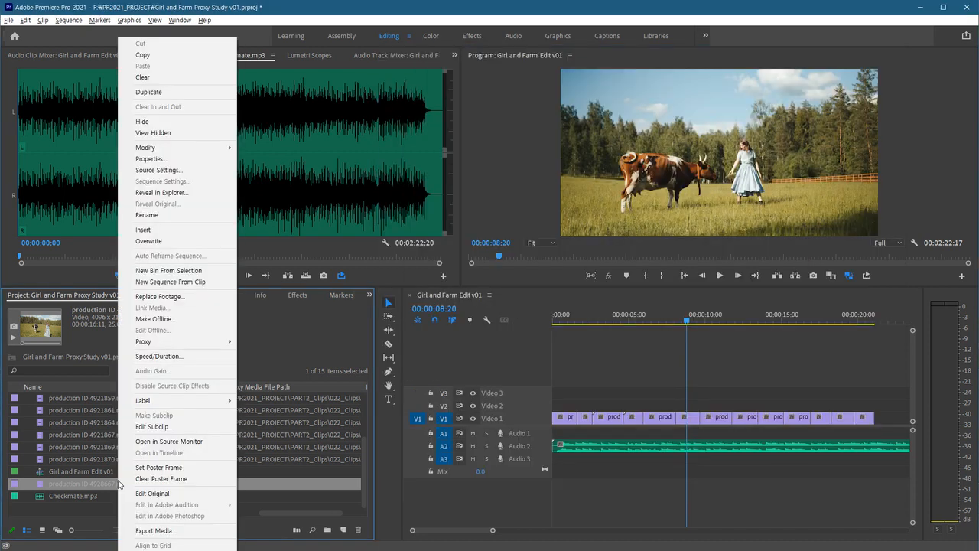
{"action": "mouse_move", "coordinate": [195, 340]}
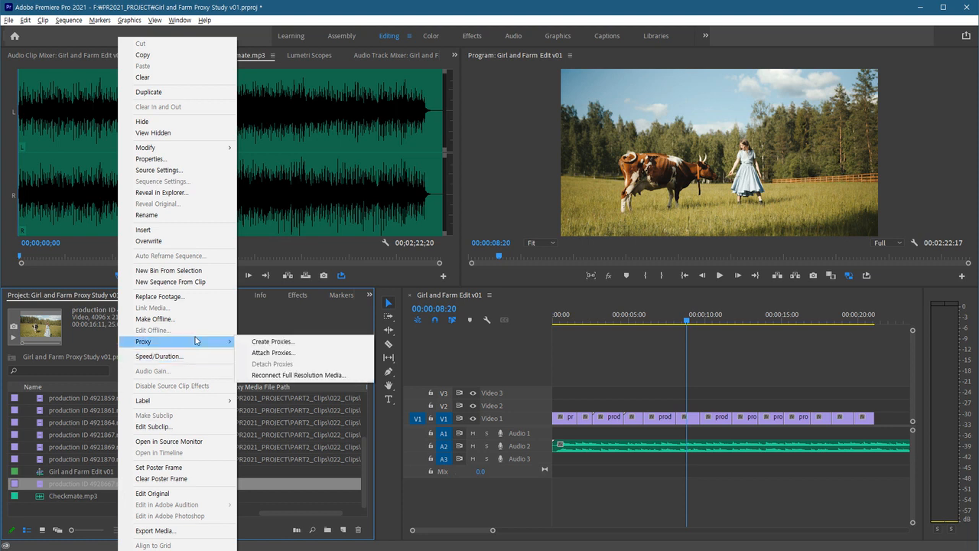
{"action": "left_click", "coordinate": [306, 352]}
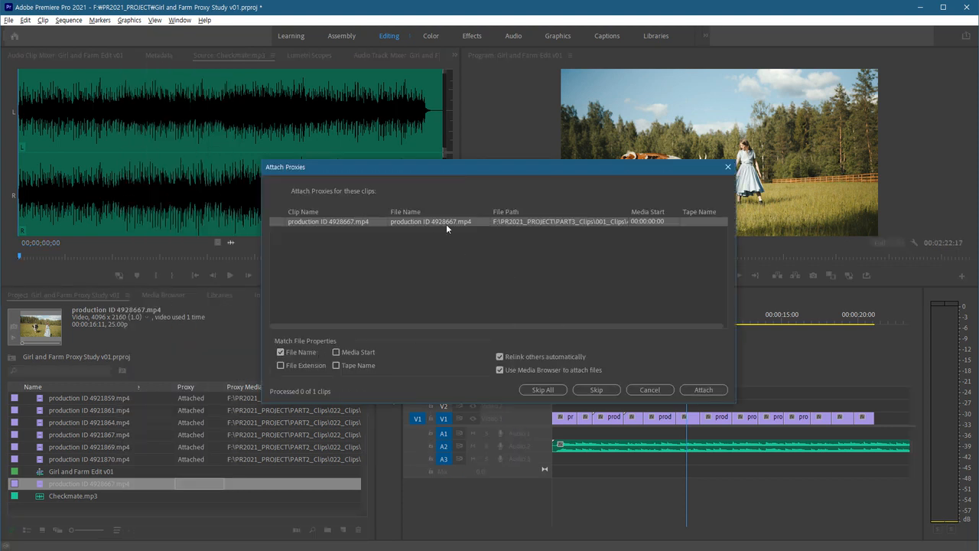
{"action": "left_click", "coordinate": [698, 392]}
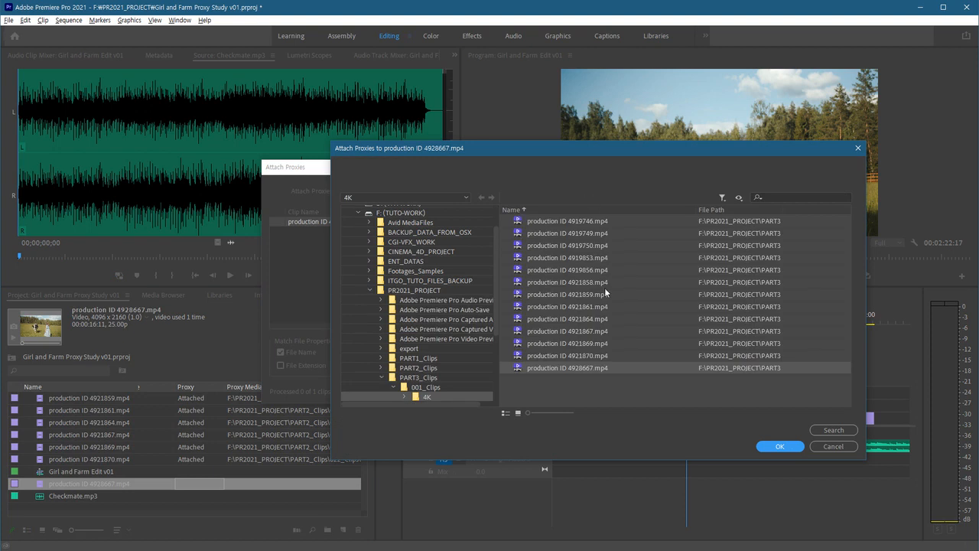
{"action": "left_click", "coordinate": [832, 449]}
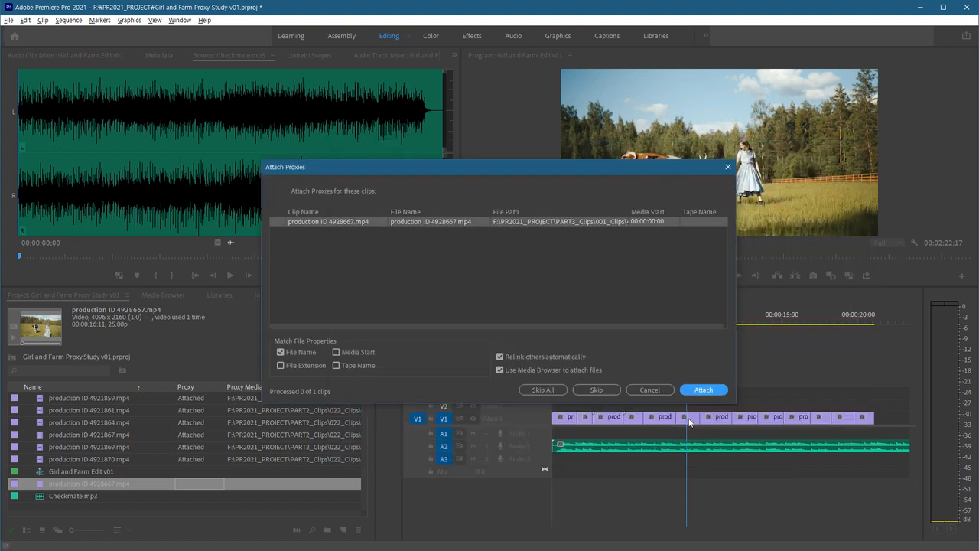
{"action": "left_click", "coordinate": [651, 389]}
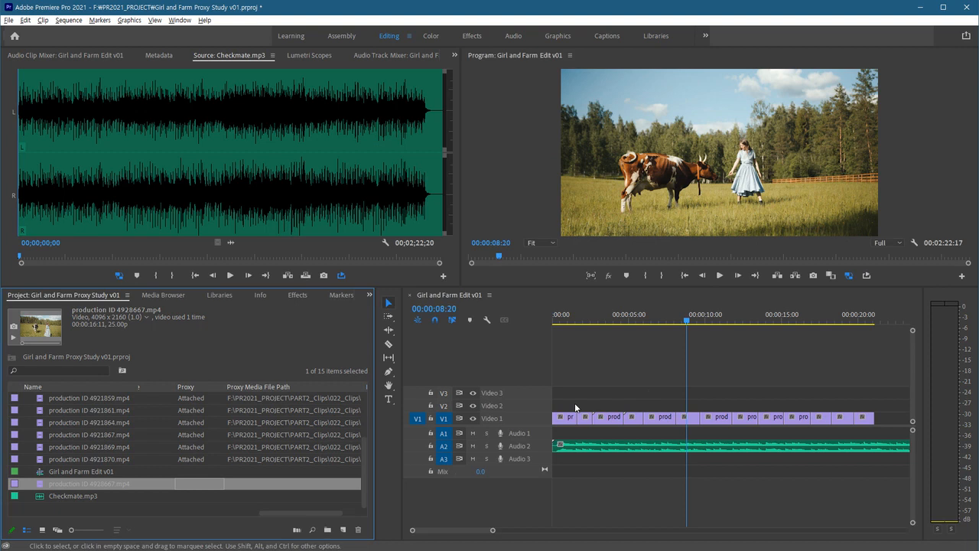
Open Create Proxies for production ID 4928667.mp4, using the QuickTime format and the ProRes Low Resolution Proxy preset
{"action": "right_click", "coordinate": [134, 485]}
{"action": "mouse_move", "coordinate": [185, 345]}
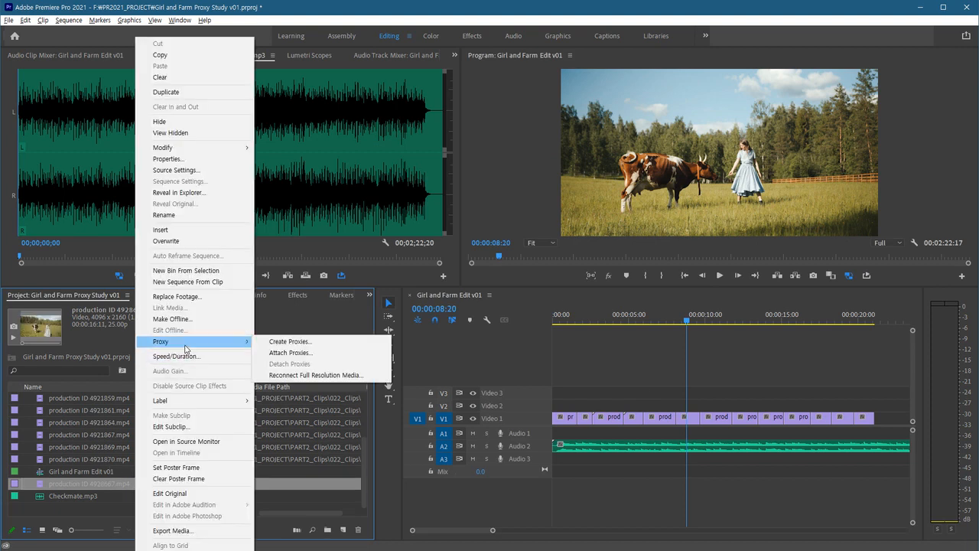
{"action": "left_click", "coordinate": [315, 342]}
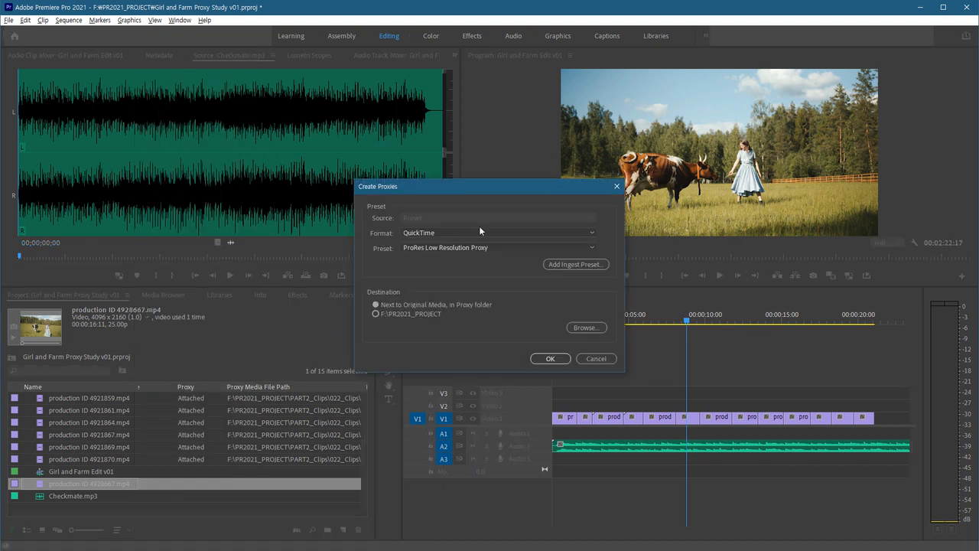
{"action": "left_click", "coordinate": [414, 232]}
{"action": "left_click", "coordinate": [416, 252]}
{"action": "left_click", "coordinate": [436, 248]}
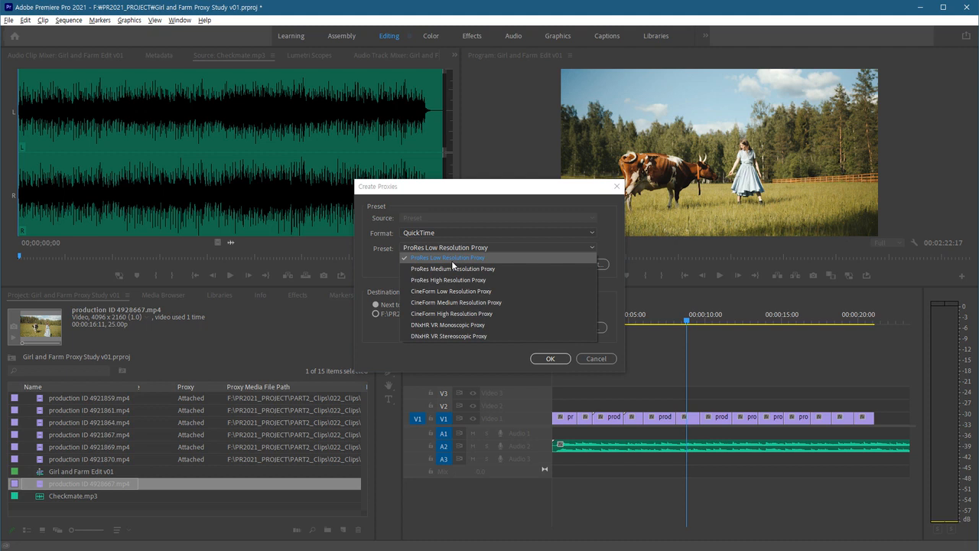
{"action": "left_click", "coordinate": [451, 258]}
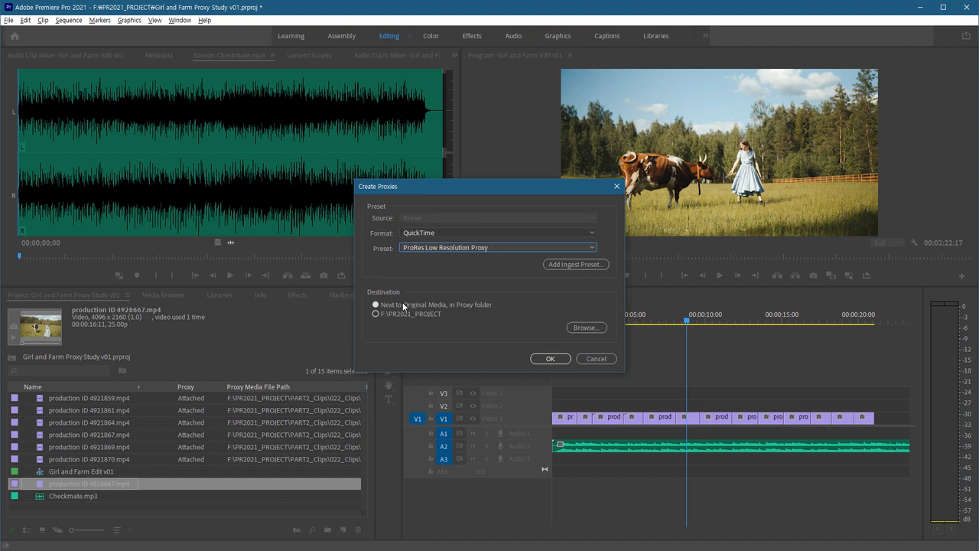
Choose the Proxies folder in PR2021_PROJECT as the destination, create the proxy, and minimize Media Encoder once encoding finishes
{"action": "left_click", "coordinate": [582, 330]}
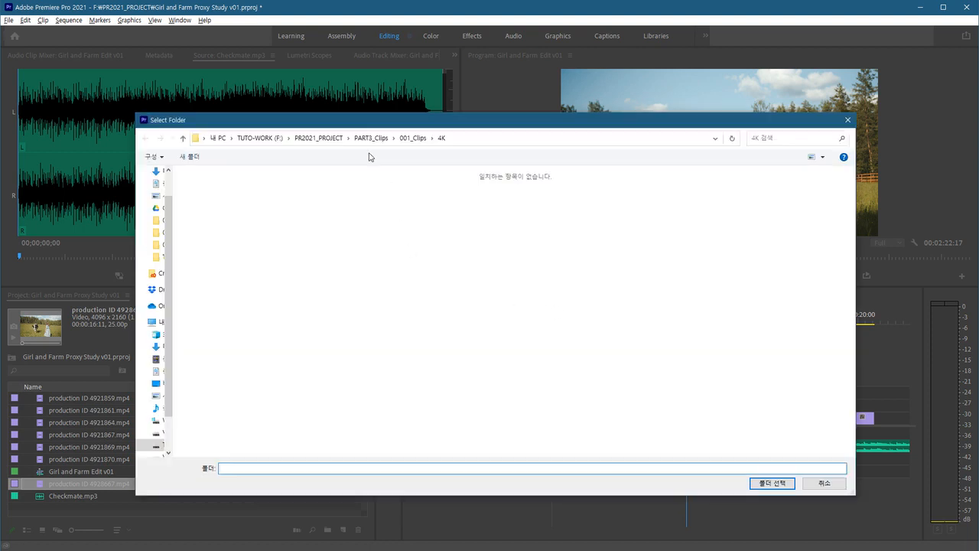
{"action": "left_click", "coordinate": [343, 139]}
{"action": "double_click", "coordinate": [202, 294]}
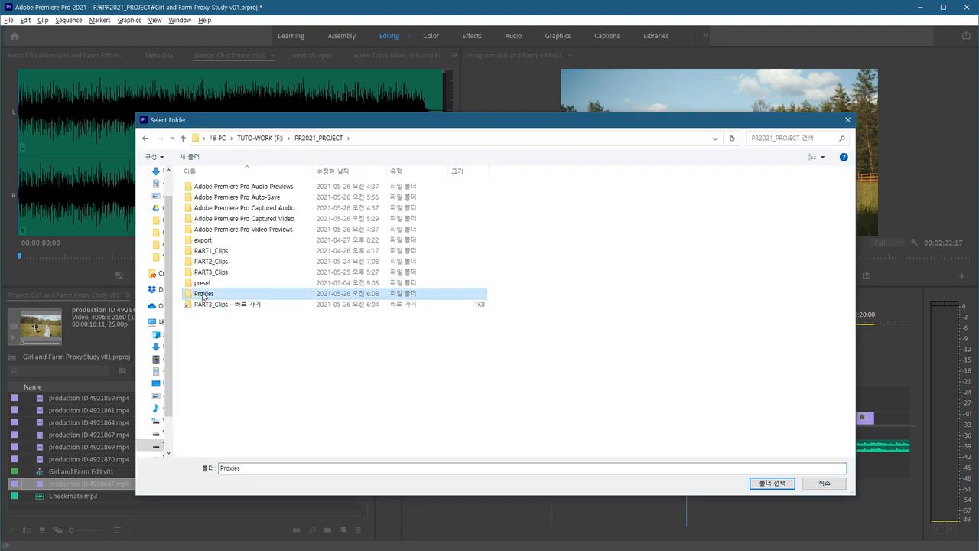
{"action": "left_click", "coordinate": [767, 483]}
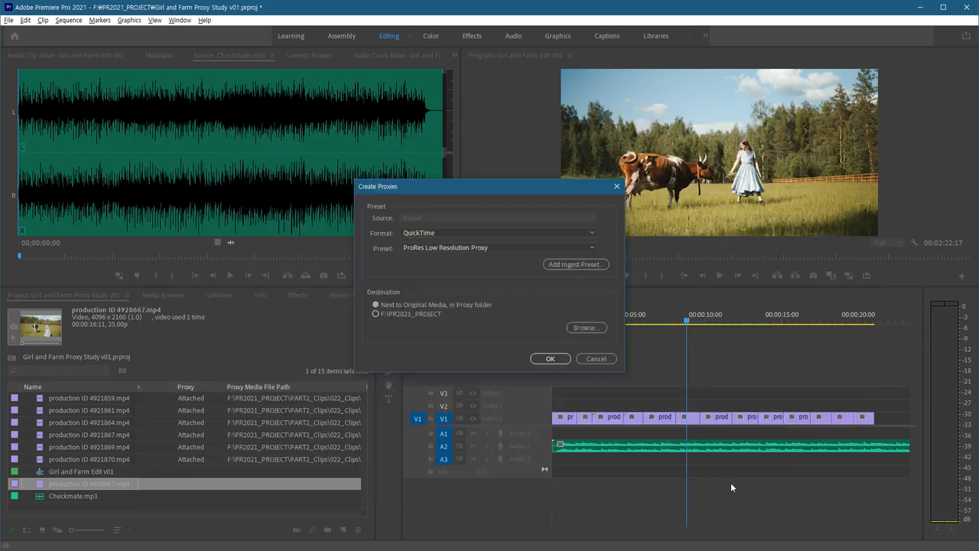
{"action": "left_click", "coordinate": [550, 358]}
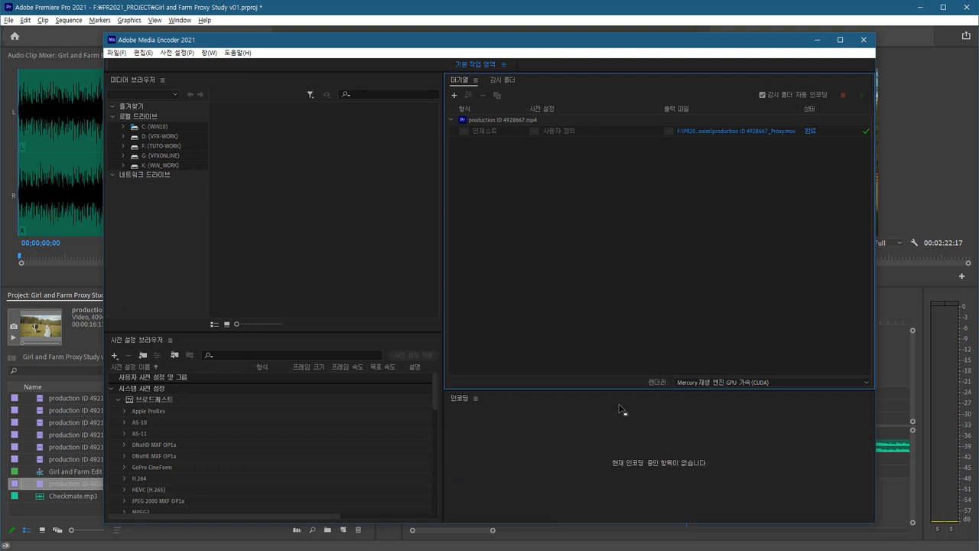
{"action": "left_click", "coordinate": [815, 41]}
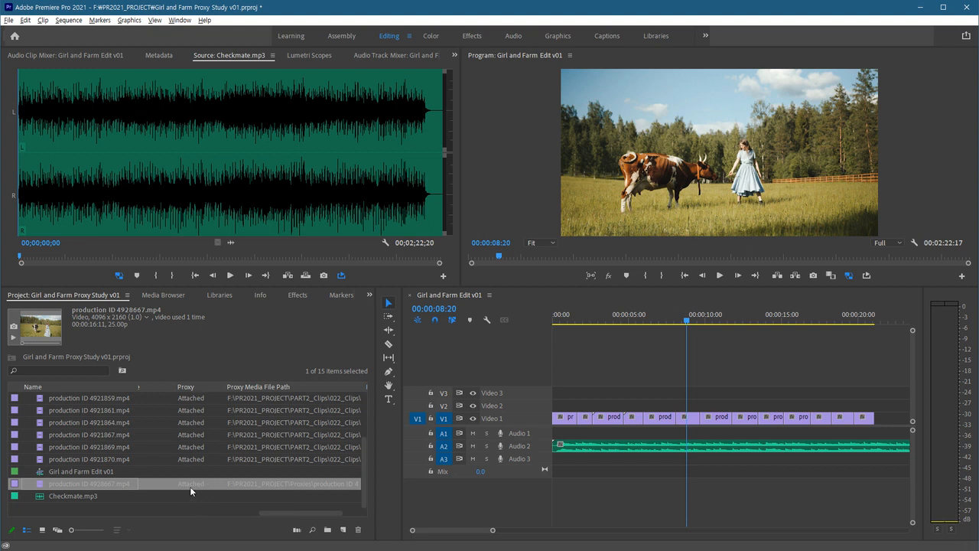
Open Reconnect Full Resolution Media for production ID 4928667.mp4 after checking its proxy file path and name in the project list
{"action": "left_click_drag", "start_coordinate": [292, 514], "coordinate": [77, 515]}
{"action": "left_click", "coordinate": [230, 512]}
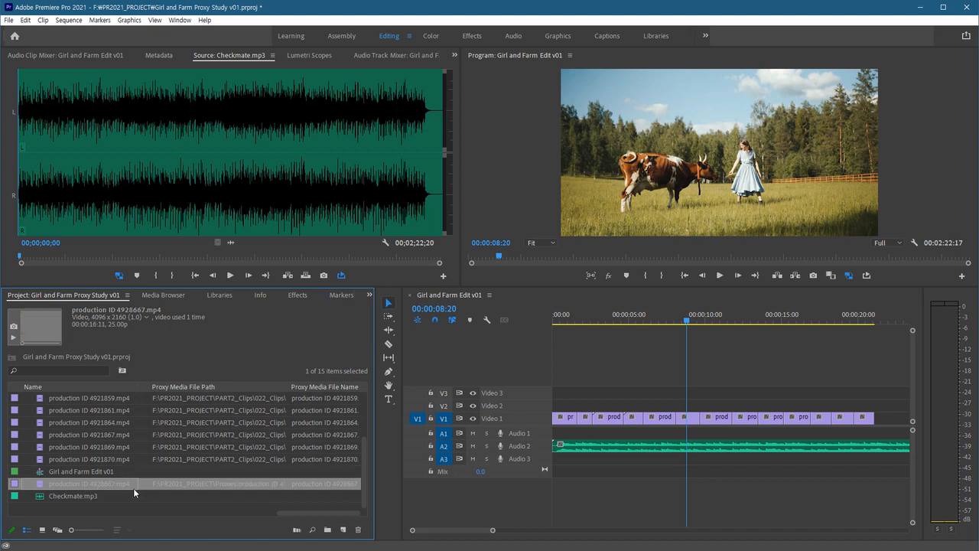
{"action": "right_click", "coordinate": [117, 486]}
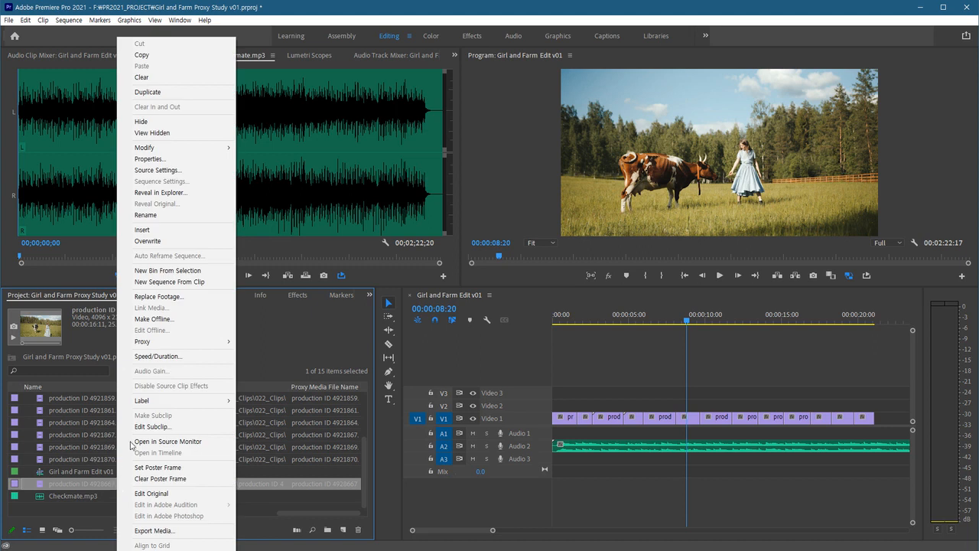
{"action": "mouse_move", "coordinate": [202, 349]}
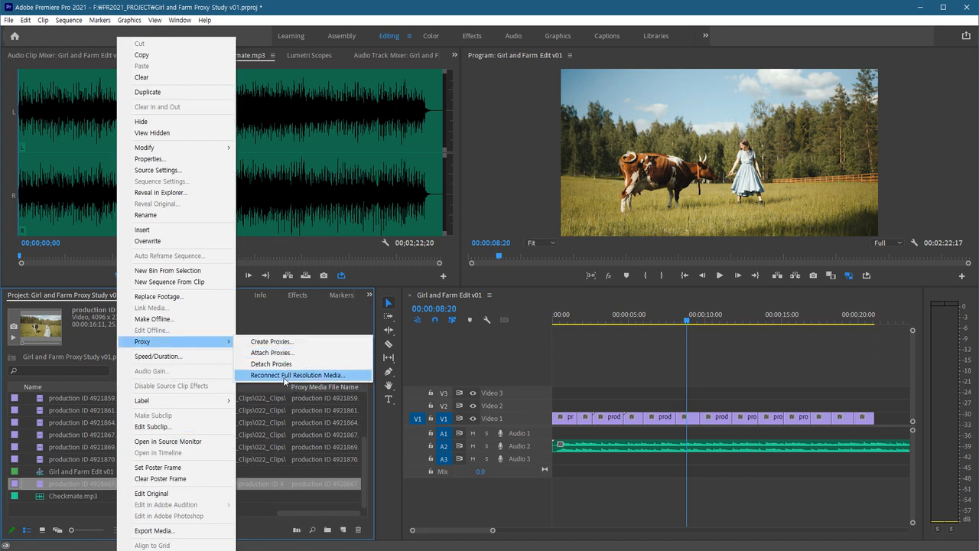
{"action": "left_click", "coordinate": [284, 377]}
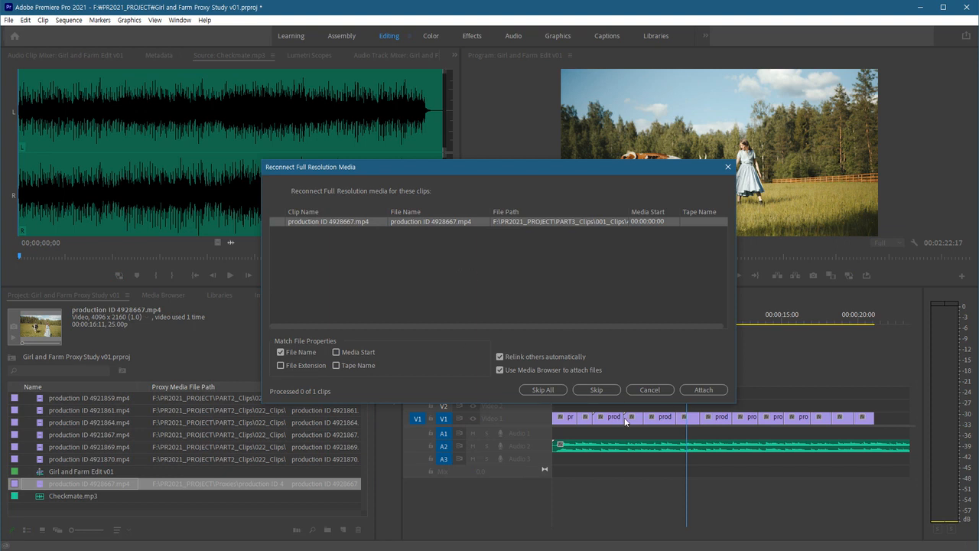
Look through the 4K source folder in PART3_Clips for the original media, and cancel the reconnection without choosing a file
{"action": "left_click", "coordinate": [702, 390]}
{"action": "left_click_drag", "start_coordinate": [393, 151], "coordinate": [371, 169]}
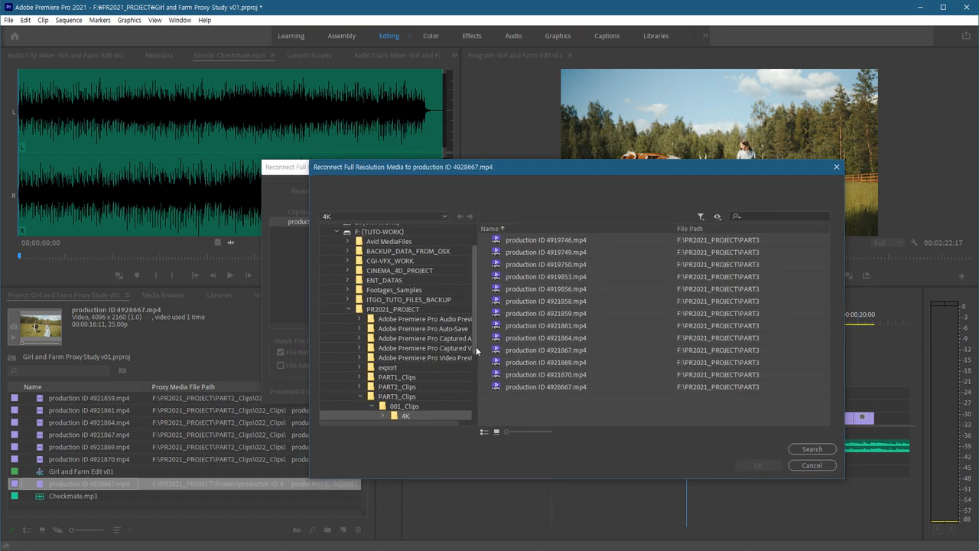
{"action": "left_click_drag", "start_coordinate": [476, 348], "coordinate": [477, 375]}
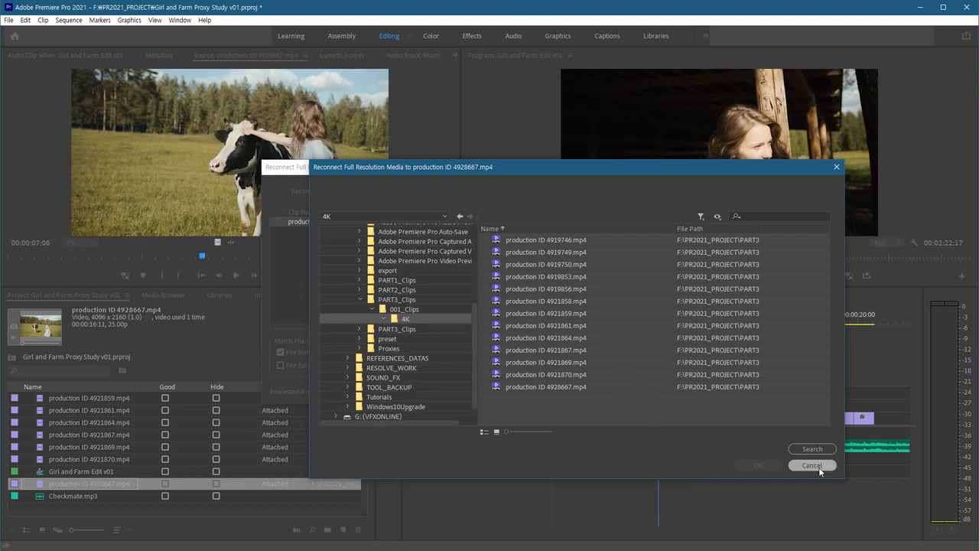
{"action": "left_click", "coordinate": [815, 465]}
{"action": "left_click", "coordinate": [650, 390]}
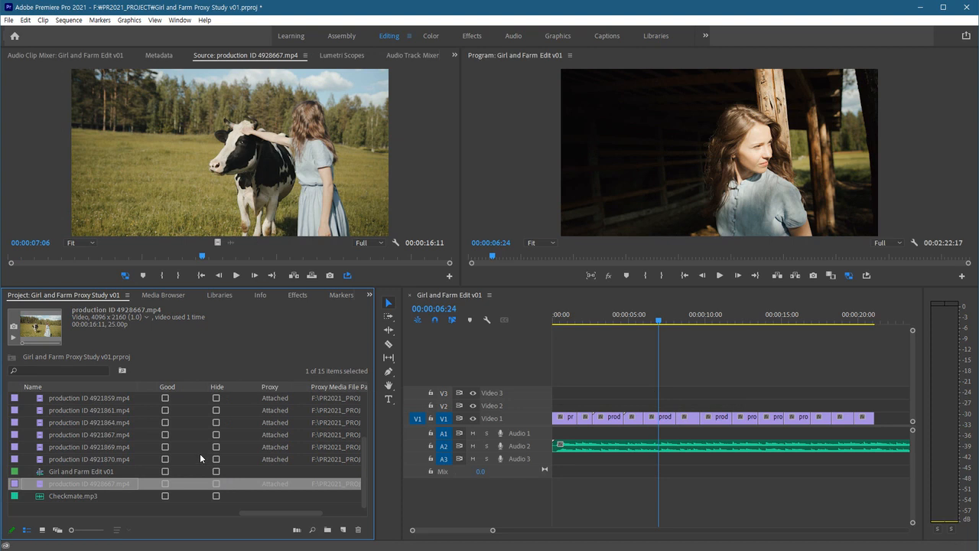
Select all 13 video clips, leaving out Girl and Farm Edit v01 and Checkmate.mp3, and detach their proxies
{"action": "left_click", "coordinate": [122, 462]}
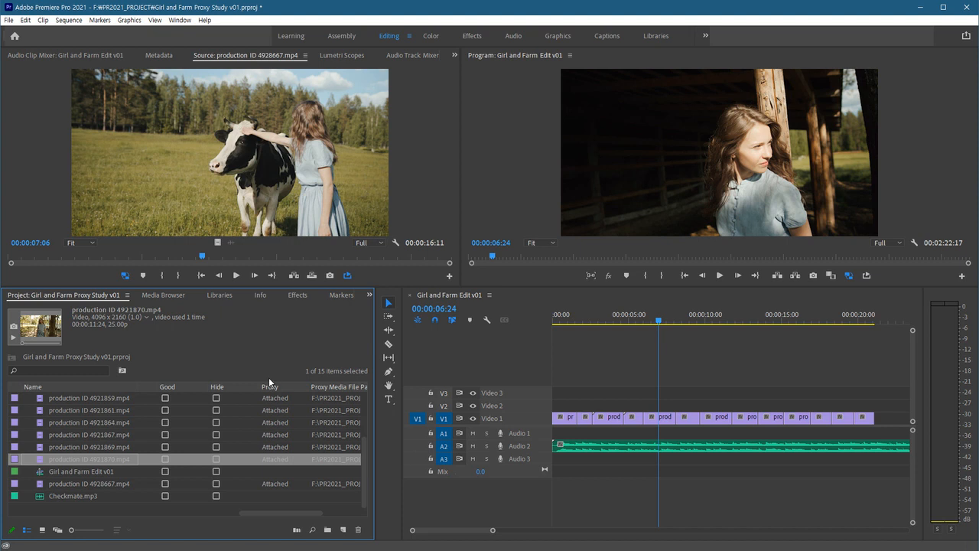
{"action": "left_click", "coordinate": [269, 422]}
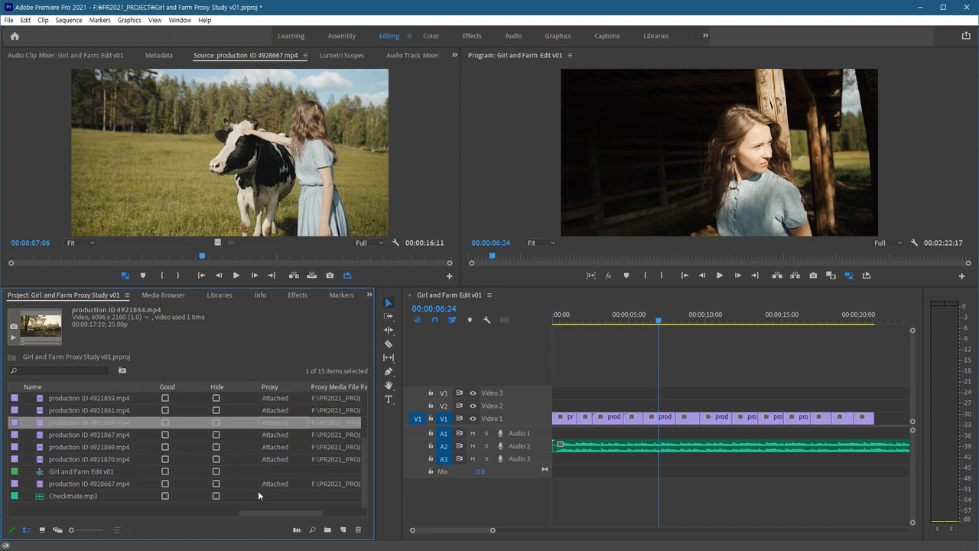
{"action": "left_click", "coordinate": [112, 488]}
{"action": "key", "text": "ctrl+a"}
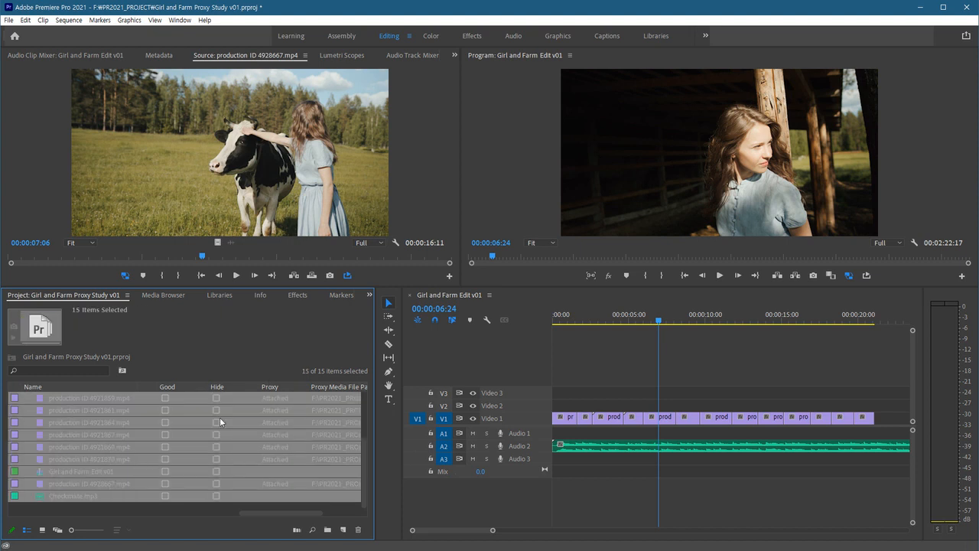
{"action": "left_click", "coordinate": [107, 489], "text": "ctrl"}
{"action": "left_click", "coordinate": [94, 471], "text": "ctrl"}
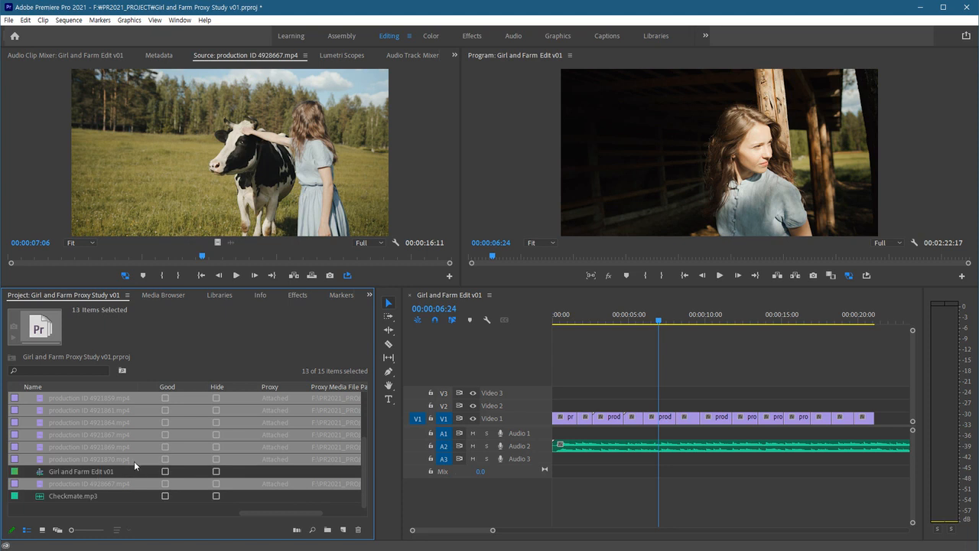
{"action": "right_click", "coordinate": [134, 459]}
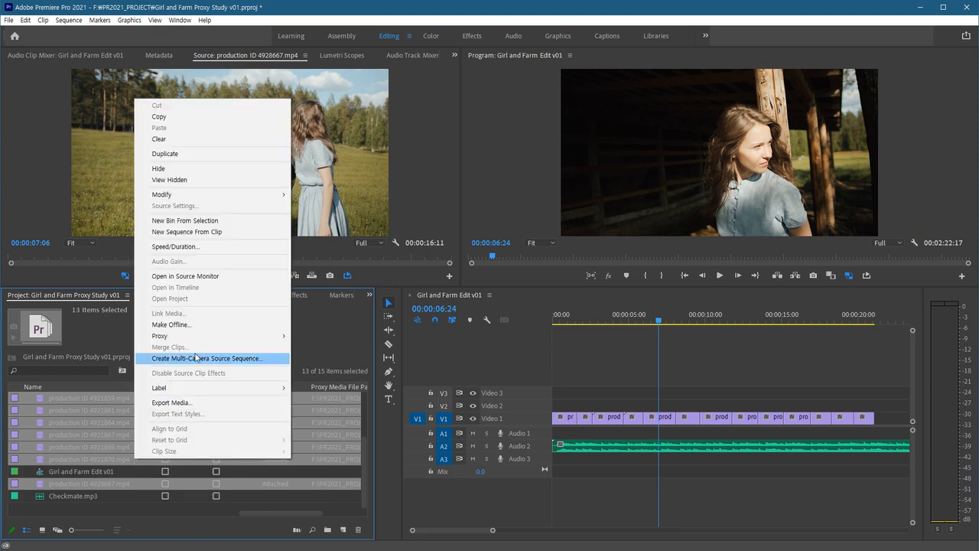
{"action": "mouse_move", "coordinate": [208, 339]}
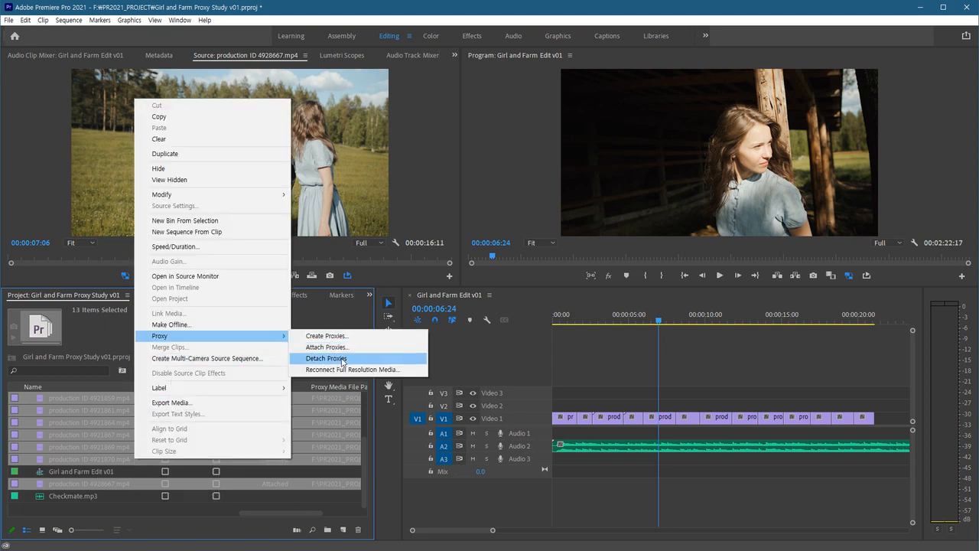
{"action": "left_click", "coordinate": [341, 359]}
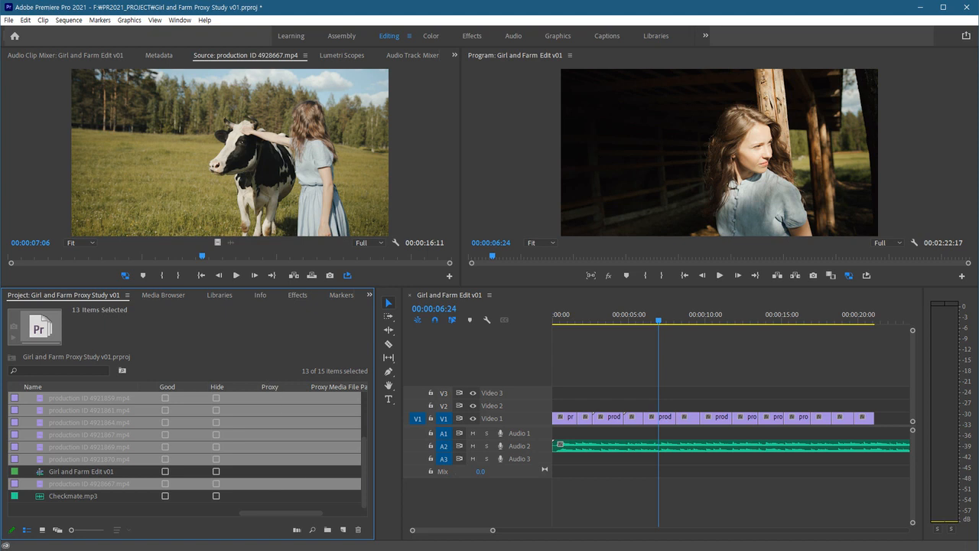
Switch to File Explorer, delete every proxy file from the PR2021_PROJECT Proxies folder, and return to Premiere Pro
{"action": "left_click", "coordinate": [252, 527]}
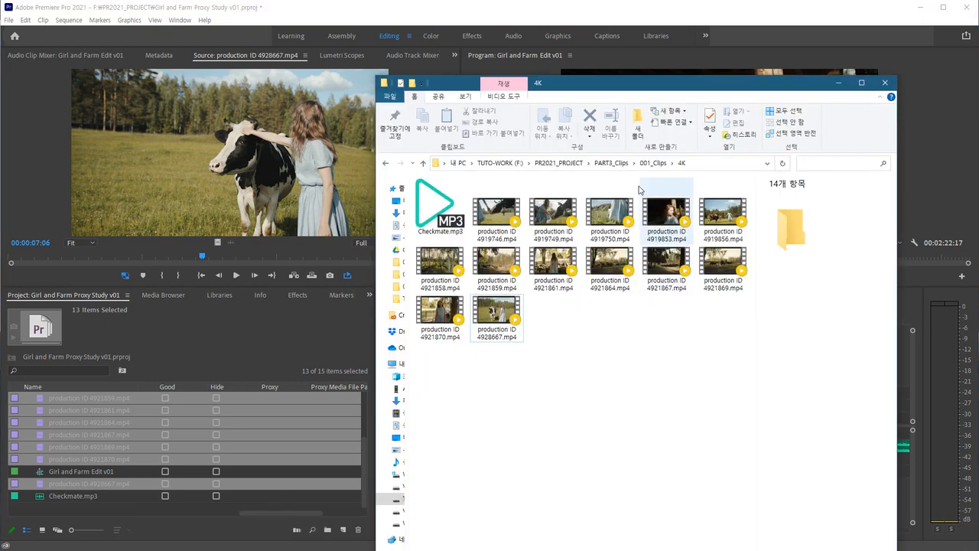
{"action": "left_click", "coordinate": [562, 163]}
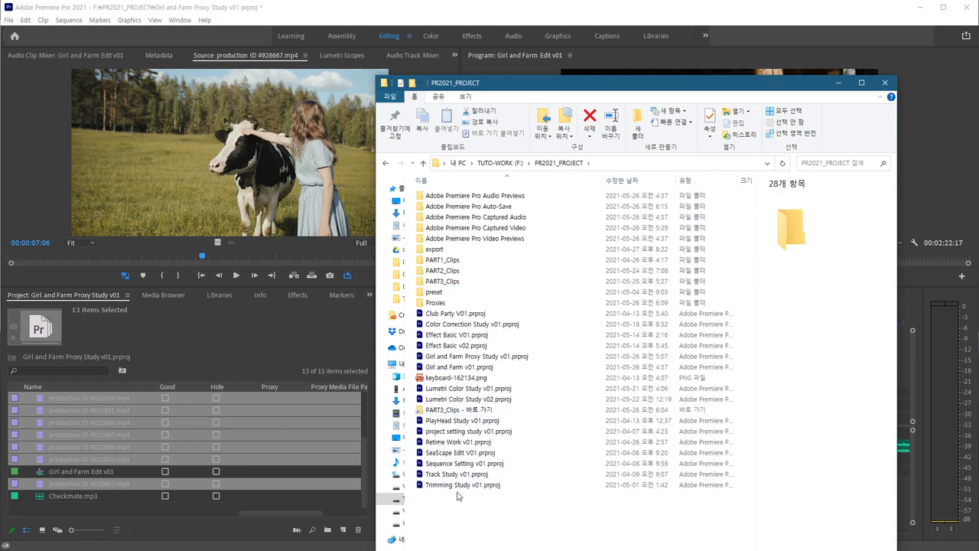
{"action": "double_click", "coordinate": [440, 302]}
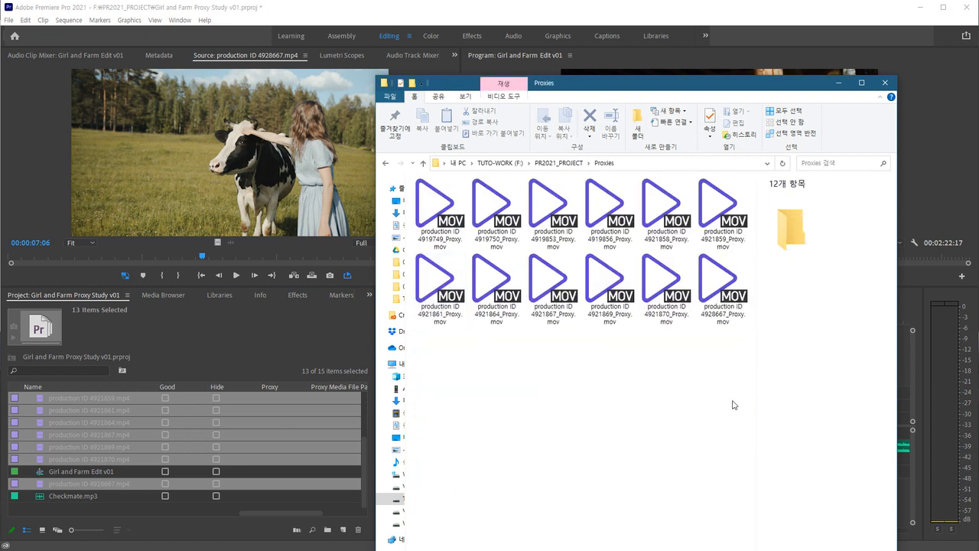
{"action": "left_click", "coordinate": [558, 162]}
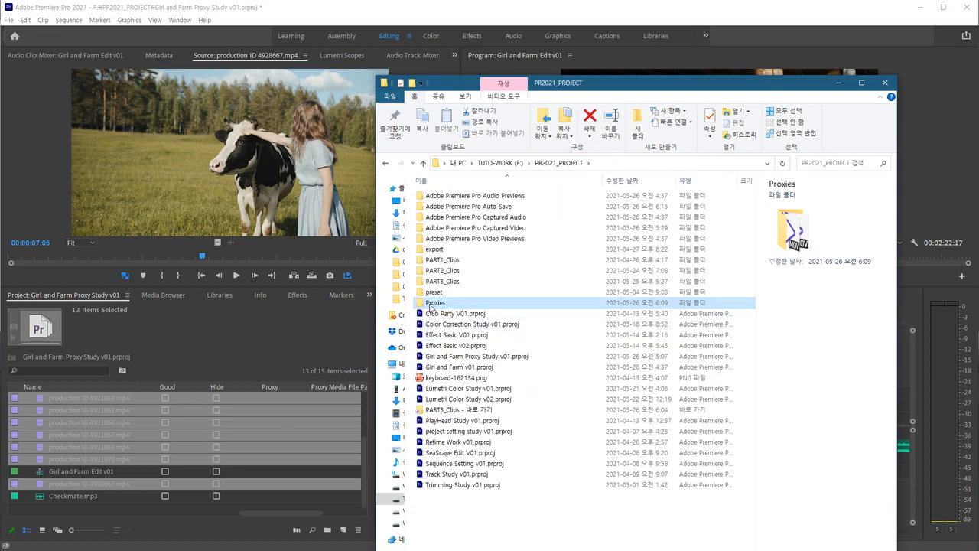
{"action": "double_click", "coordinate": [432, 304]}
{"action": "left_click_drag", "start_coordinate": [722, 387], "coordinate": [411, 181]}
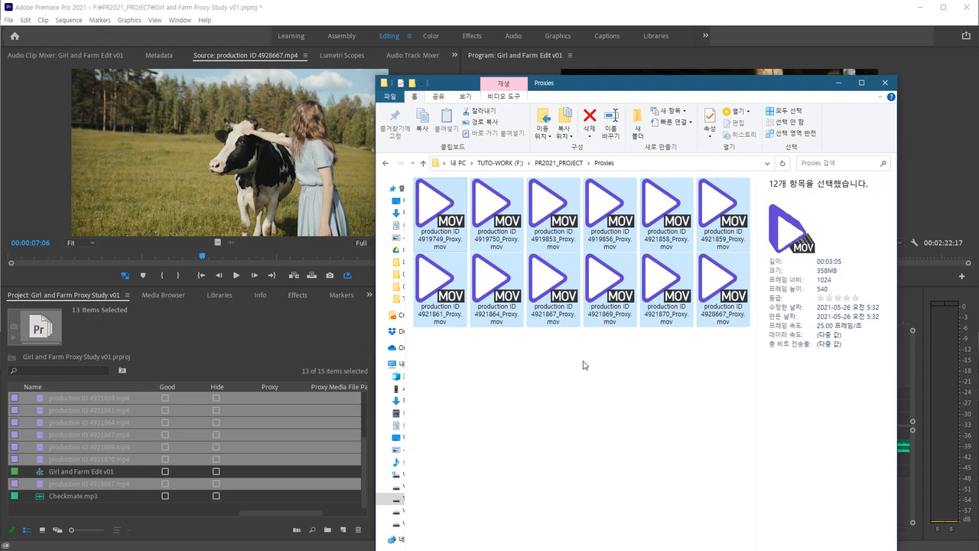
{"action": "key", "text": "Delete"}
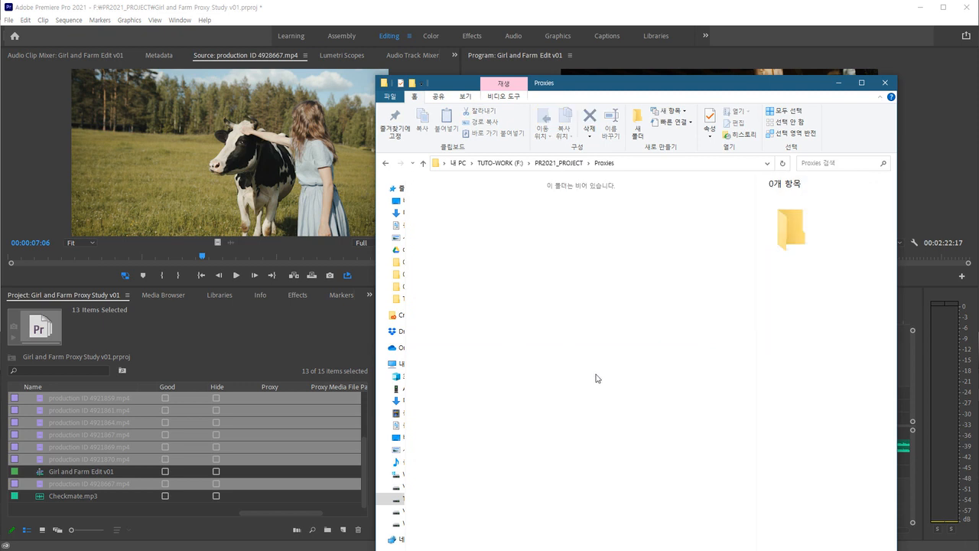
{"action": "left_click", "coordinate": [838, 84]}
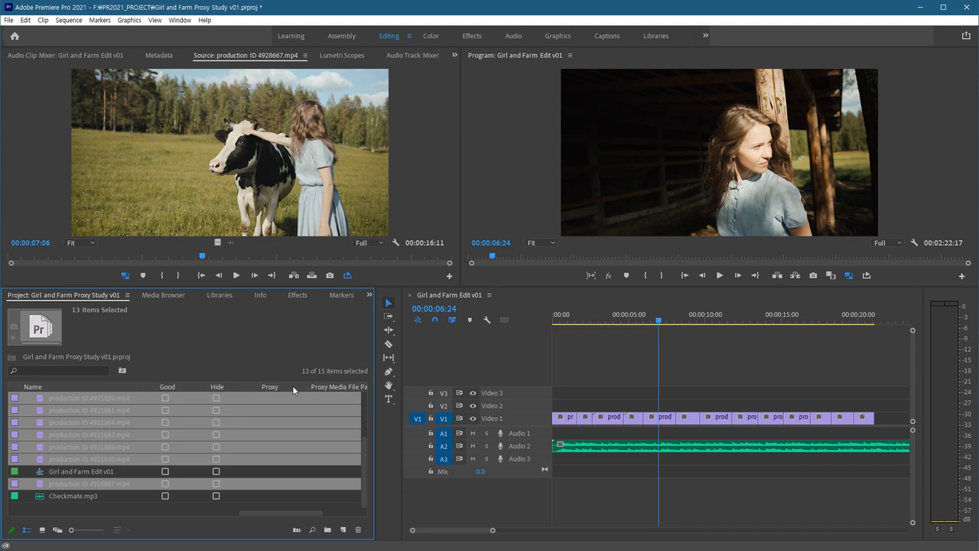
Open Create Proxies for the 13 selected video clips
{"action": "right_click", "coordinate": [133, 455]}
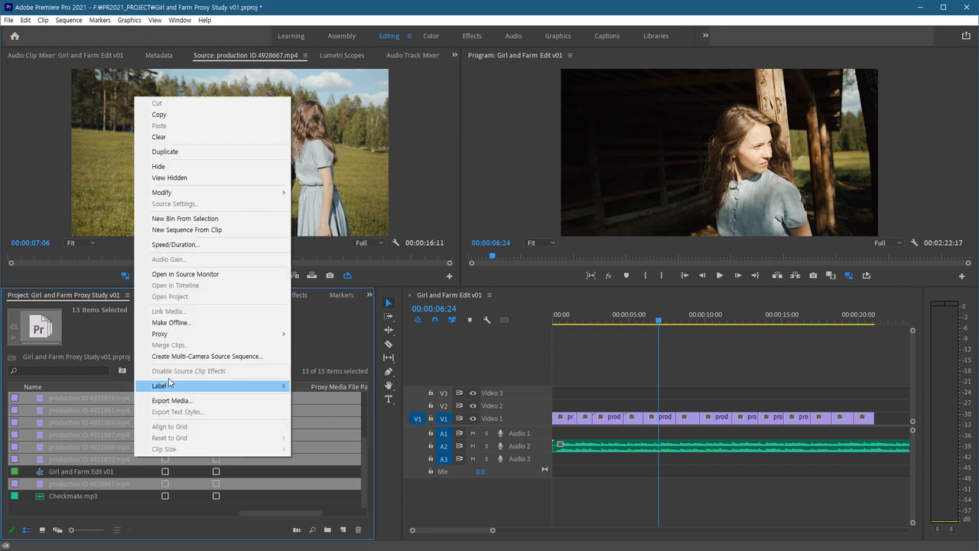
{"action": "mouse_move", "coordinate": [224, 337]}
{"action": "left_click", "coordinate": [310, 334]}
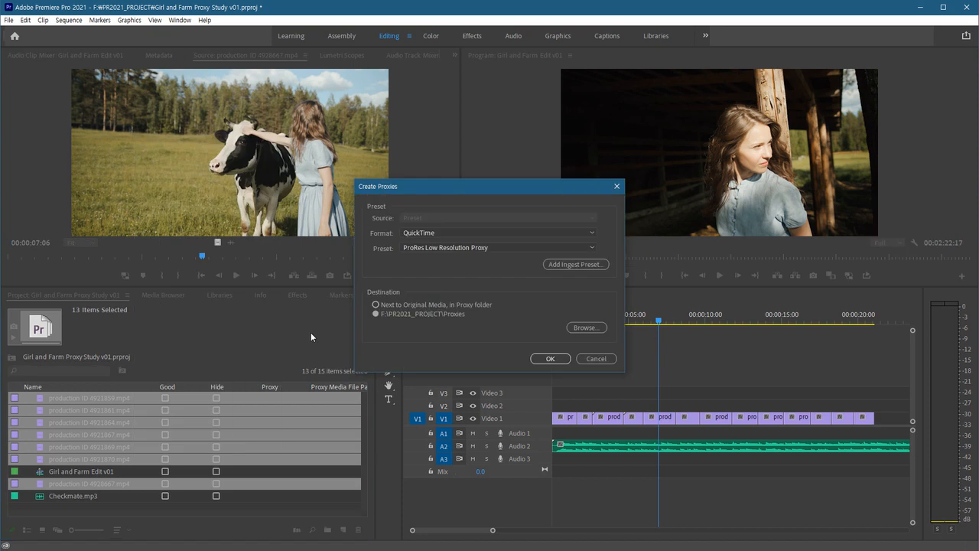